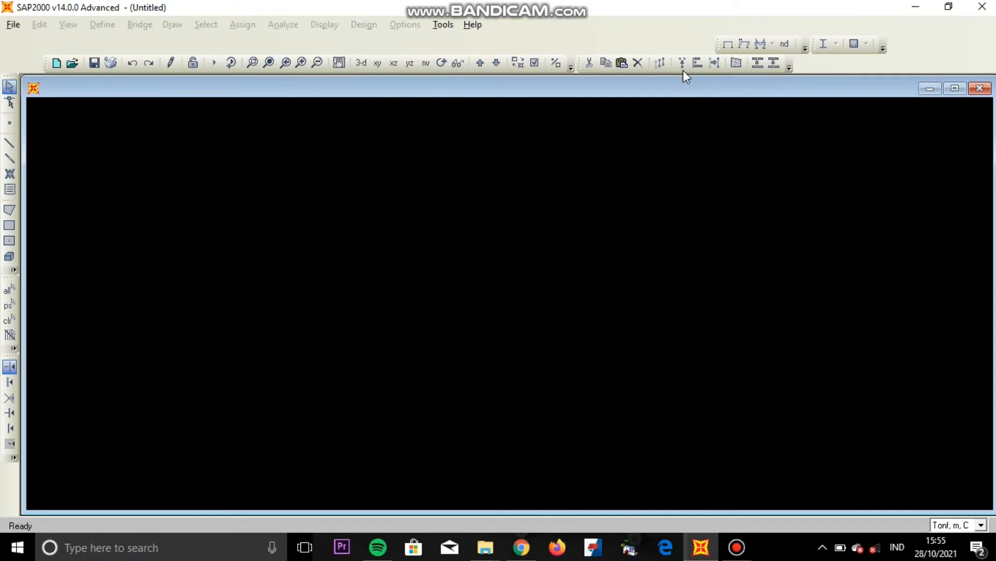
- Start a new model in Tonf, m, C units from the 2D Frames template
{"action": "left_click", "coordinate": [15, 26]}
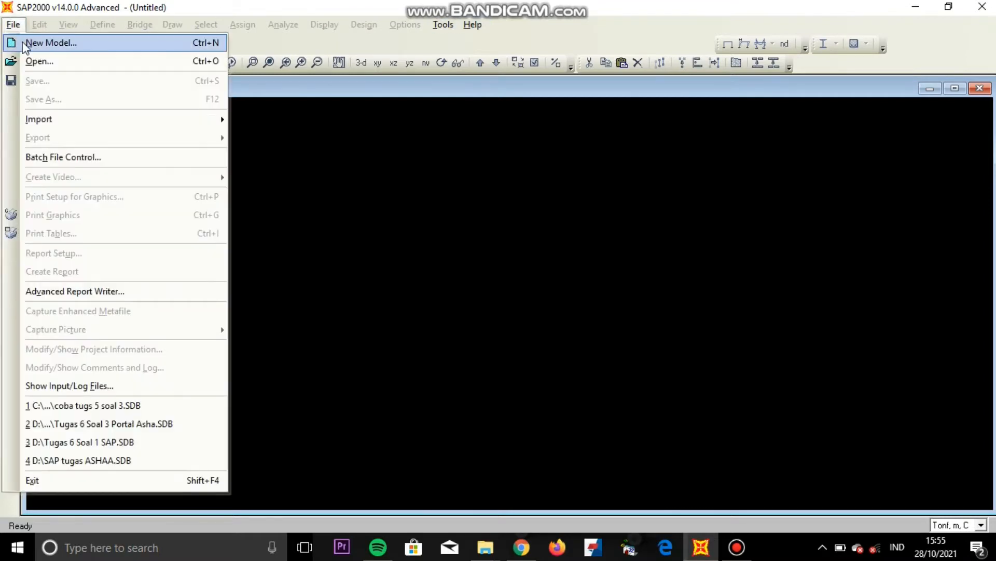
{"action": "left_click", "coordinate": [23, 44]}
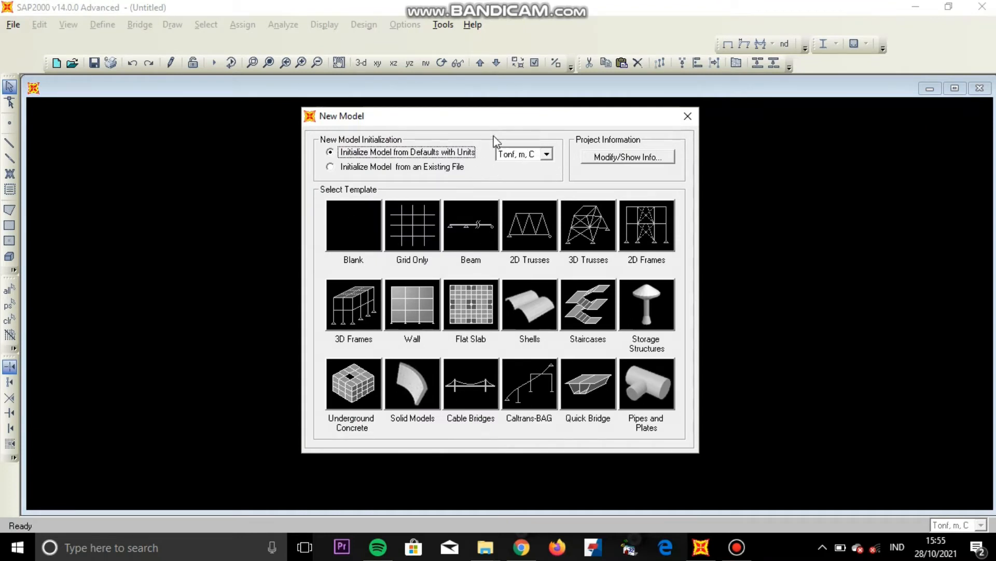
{"action": "left_click", "coordinate": [638, 229]}
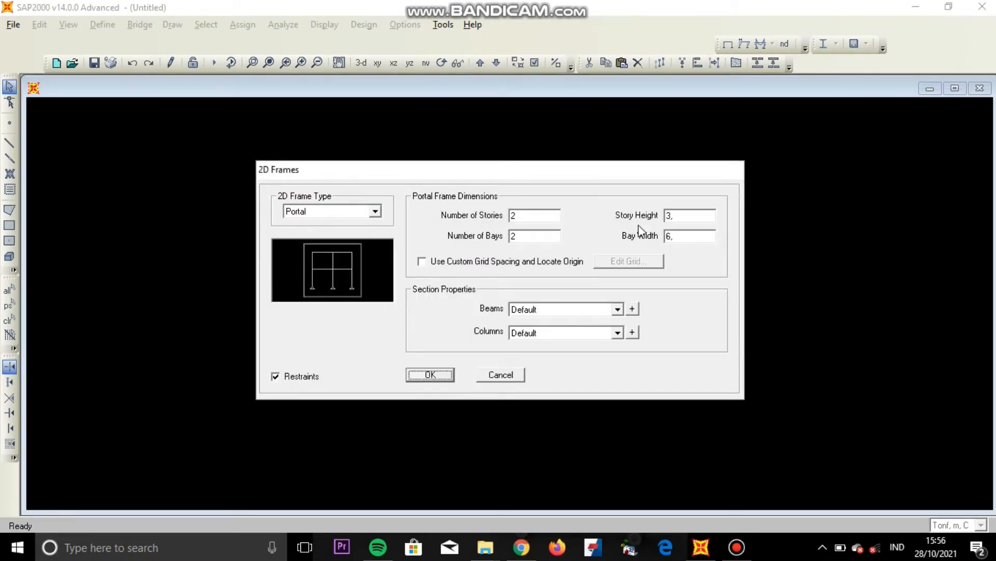
- Define the portal frame with 3 stories, 3 bays, a story height of 5 and a bay width of 5
{"action": "double_click", "coordinate": [529, 216]}
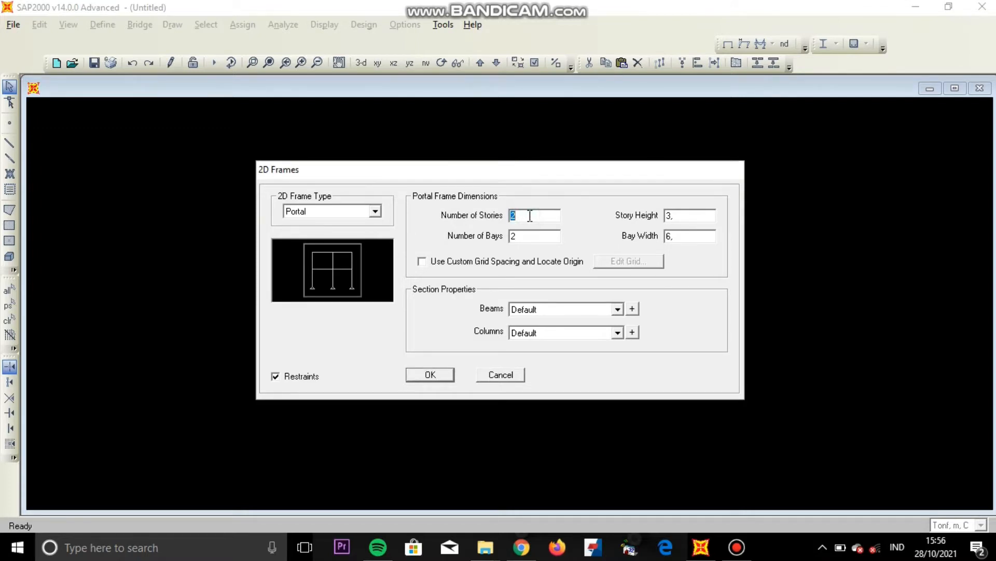
{"action": "type", "text": "3"}
{"action": "double_click", "coordinate": [530, 237]}
{"action": "type", "text": "3"}
{"action": "double_click", "coordinate": [678, 217]}
{"action": "type", "text": "5"}
{"action": "double_click", "coordinate": [696, 236]}
{"action": "type", "text": "5"}
- Enable custom grid spacing and set the X grid ordinates A to D to 0, 5, 13 and 18
{"action": "left_click", "coordinate": [422, 261]}
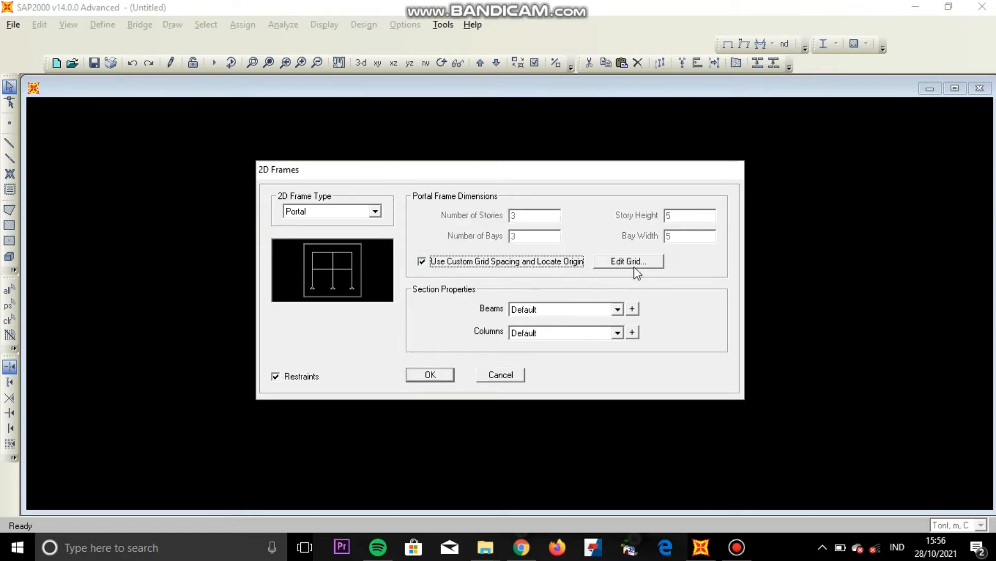
{"action": "left_click", "coordinate": [636, 264]}
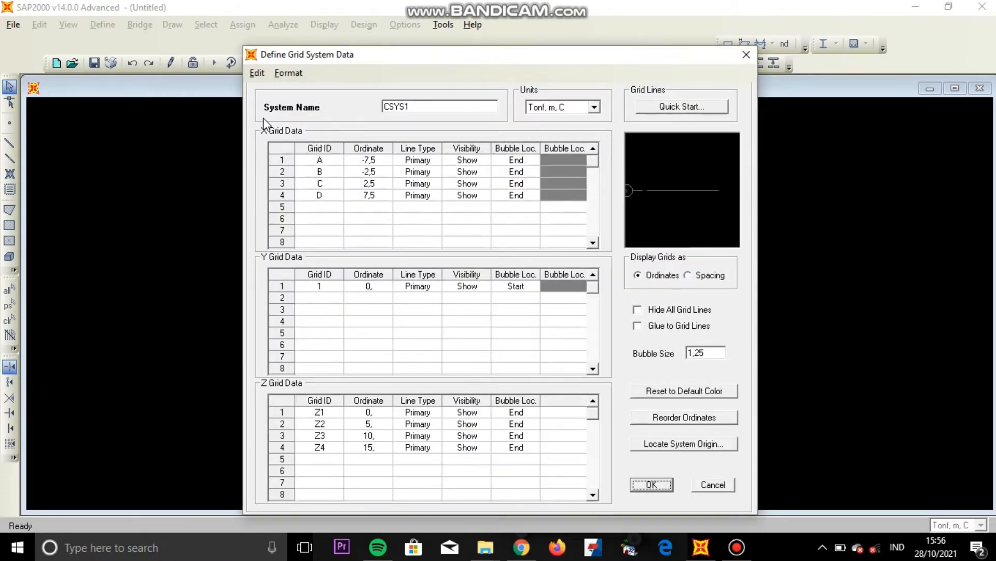
{"action": "left_click", "coordinate": [373, 162]}
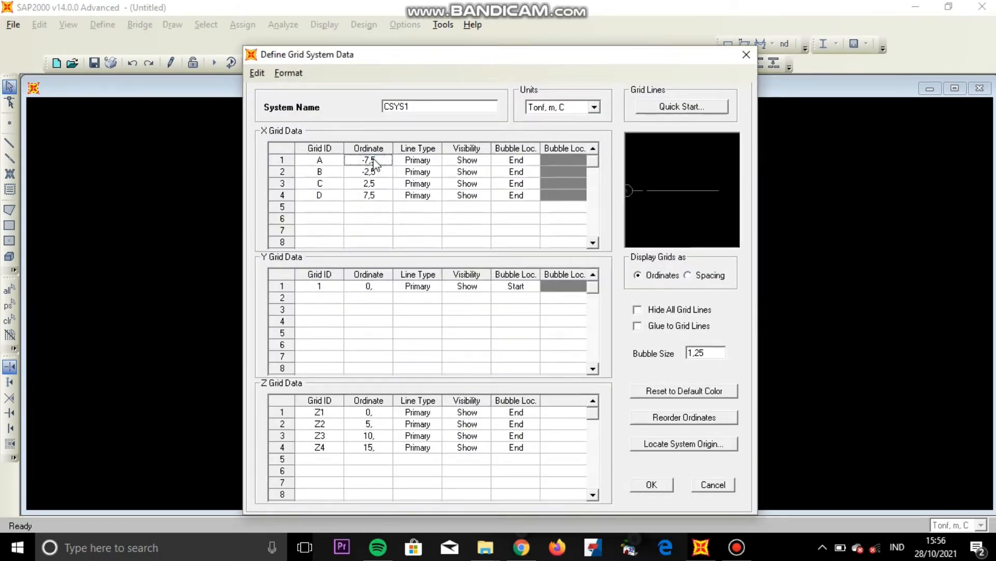
{"action": "type", "text": "0"}
{"action": "left_click", "coordinate": [381, 170]}
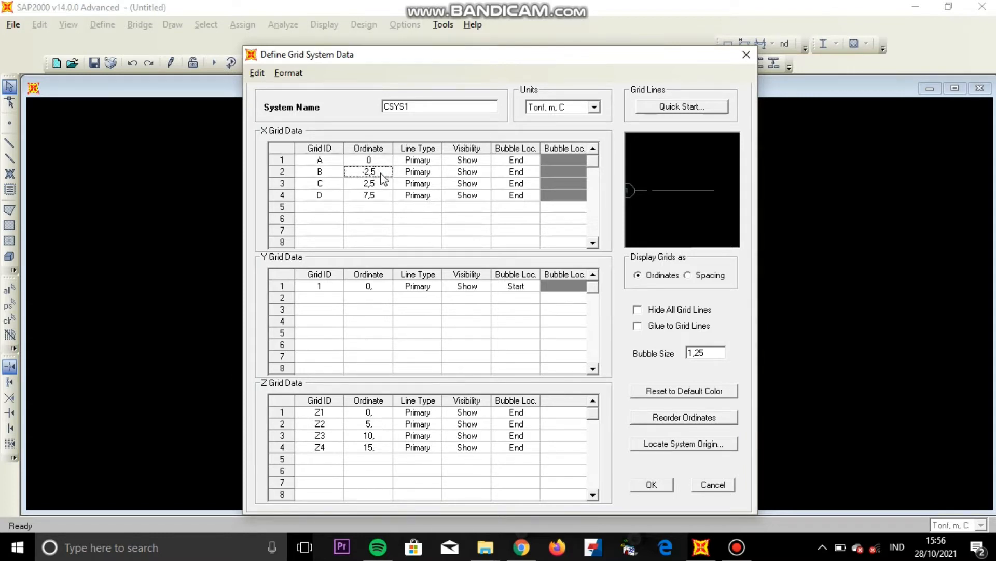
{"action": "type", "text": "5"}
{"action": "left_click", "coordinate": [380, 184]}
{"action": "type", "text": "13"}
{"action": "left_click", "coordinate": [382, 196]}
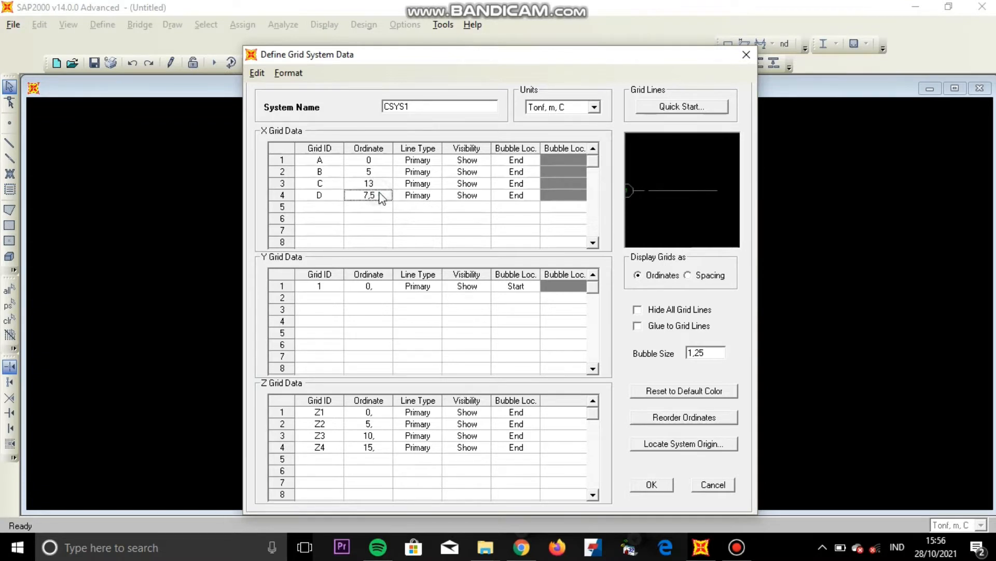
{"action": "type", "text": "18"}
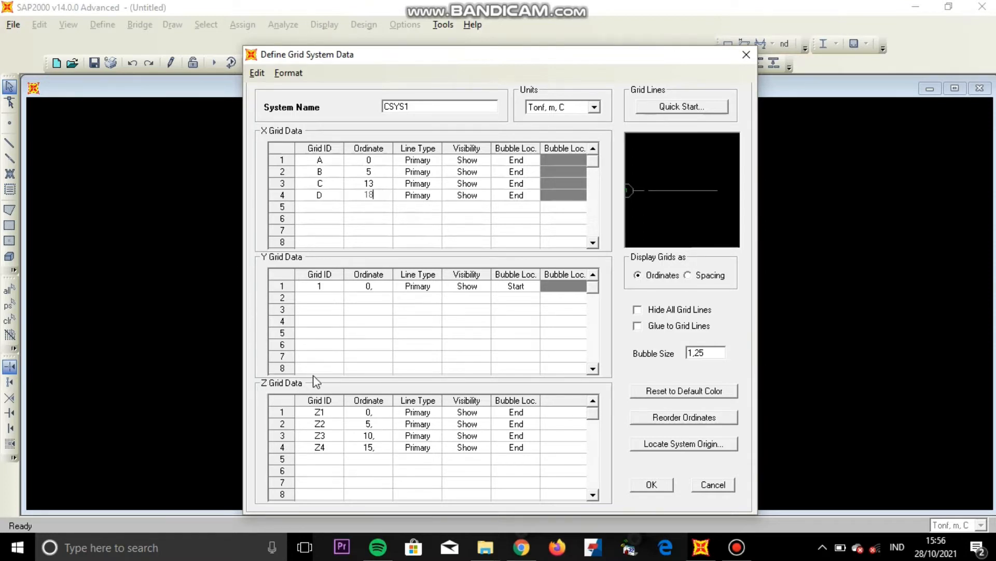
- Set the Z grid ordinates Z3 to 9 and Z4 to 13, and accept the grid data
{"action": "left_click", "coordinate": [369, 437]}
{"action": "type", "text": "9"}
{"action": "left_click", "coordinate": [369, 449]}
{"action": "type", "text": "13"}
{"action": "left_click", "coordinate": [551, 461]}
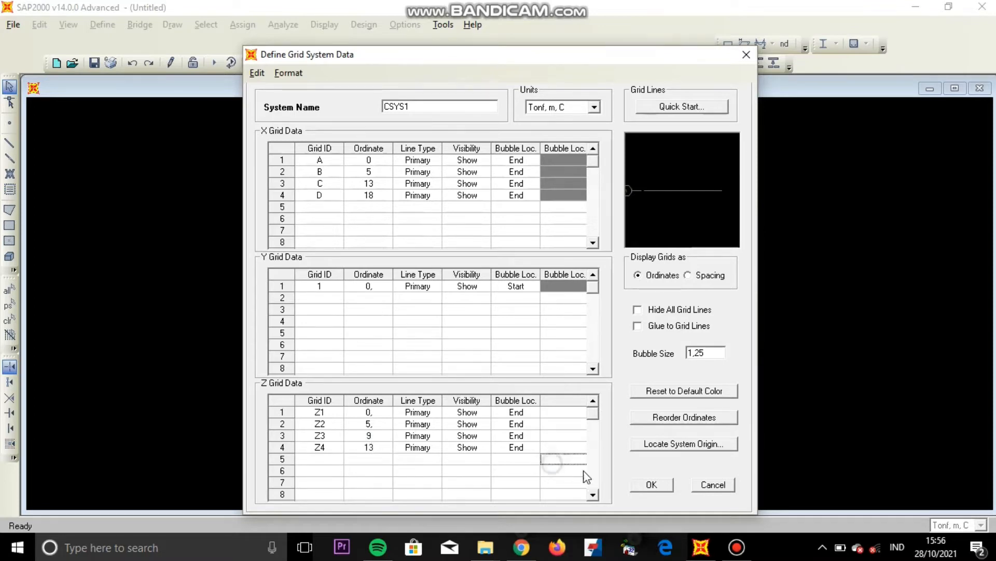
{"action": "left_click", "coordinate": [653, 484]}
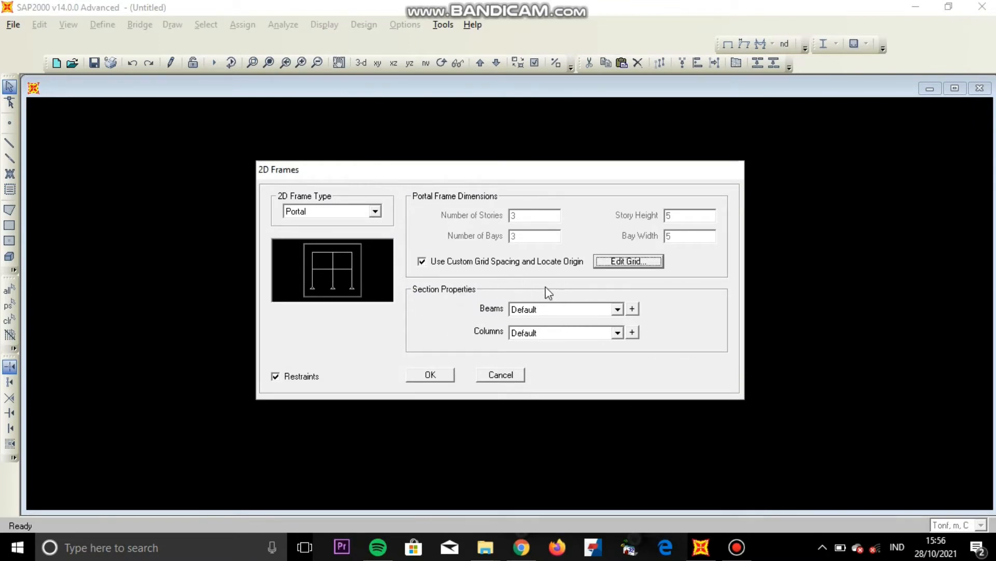
- Add a new steel I/Wide Flange section for the beams and name it "I 1"
{"action": "left_click", "coordinate": [633, 310]}
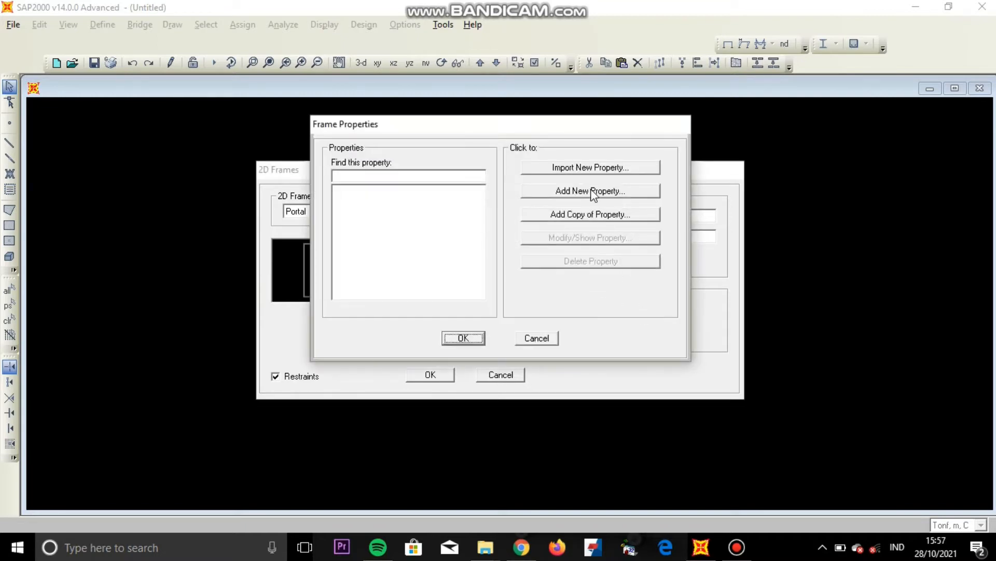
{"action": "left_click", "coordinate": [593, 192]}
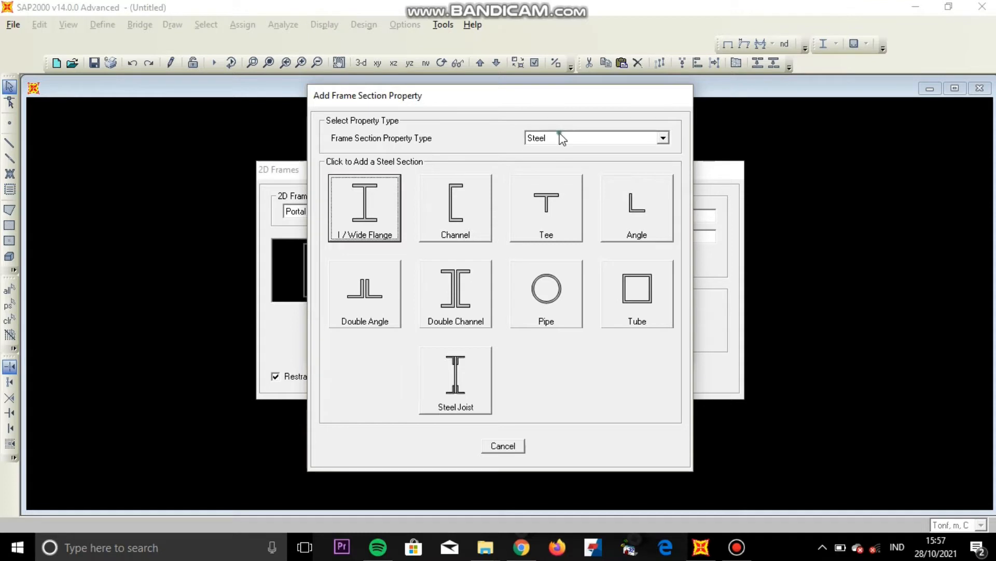
{"action": "left_click", "coordinate": [560, 135]}
{"action": "left_click", "coordinate": [566, 148]}
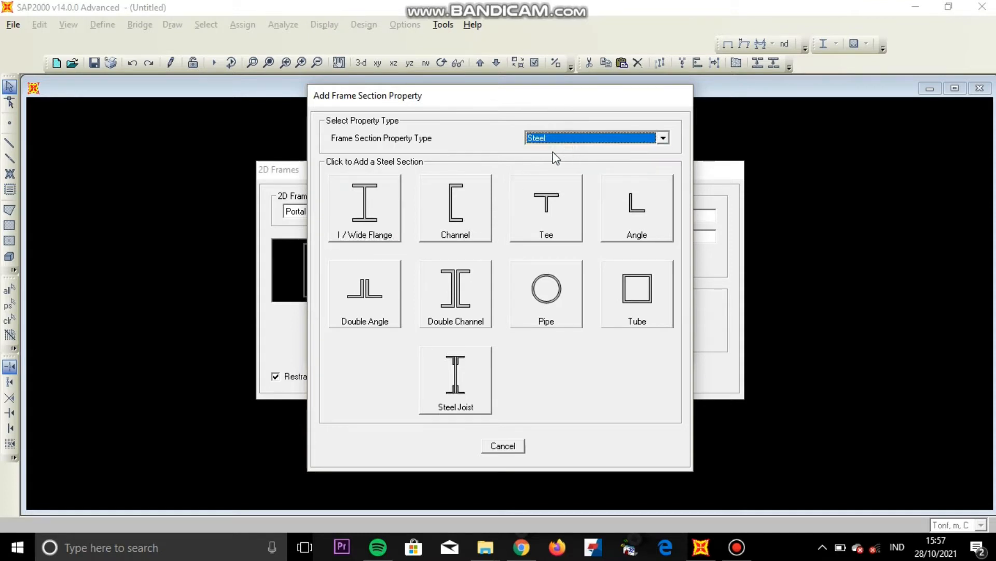
{"action": "left_click", "coordinate": [351, 196]}
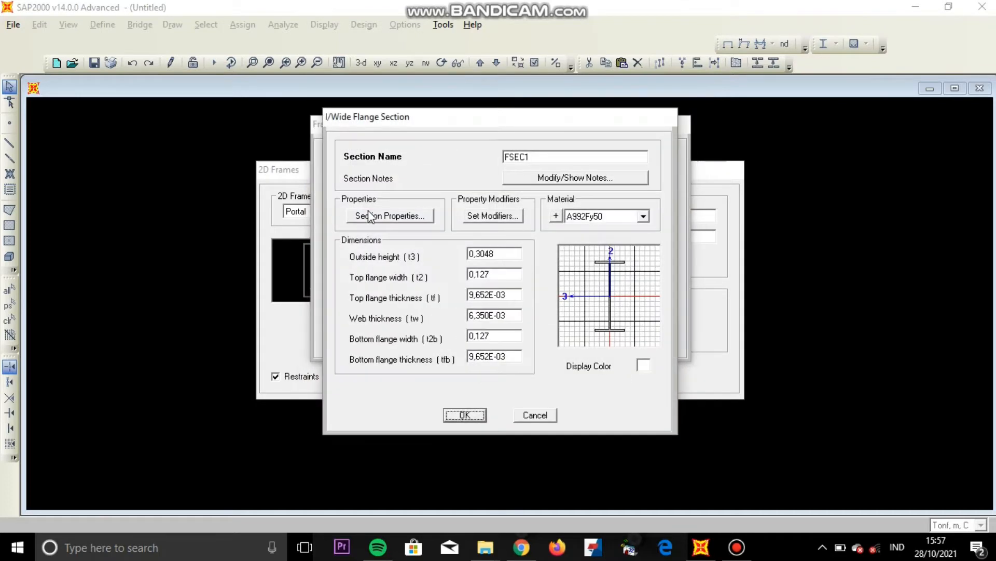
{"action": "double_click", "coordinate": [545, 158]}
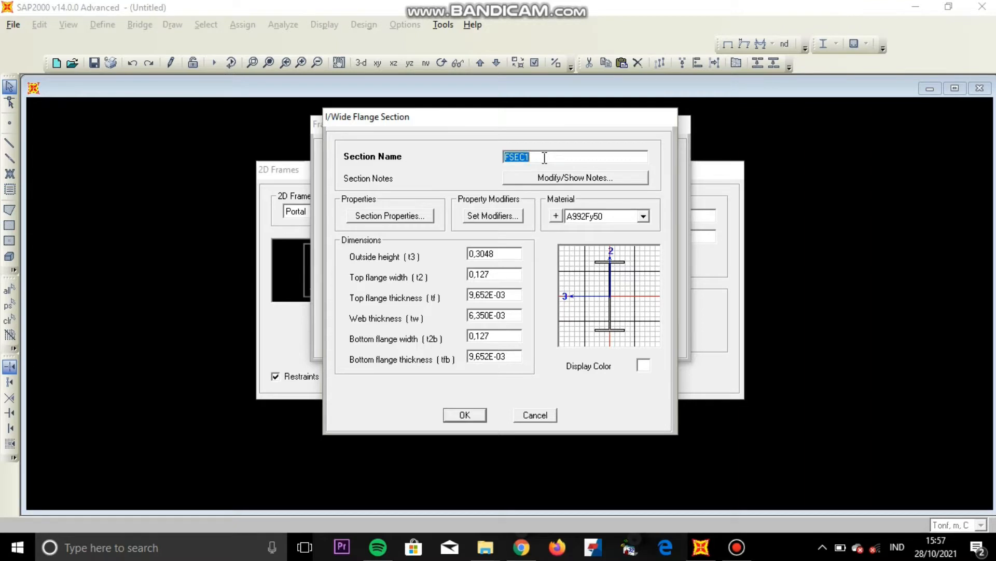
{"action": "type", "text": "I 1"}
- Create a new steel material named "Baja" with a weight per unit volume of 7,85
{"action": "left_click", "coordinate": [556, 216]}
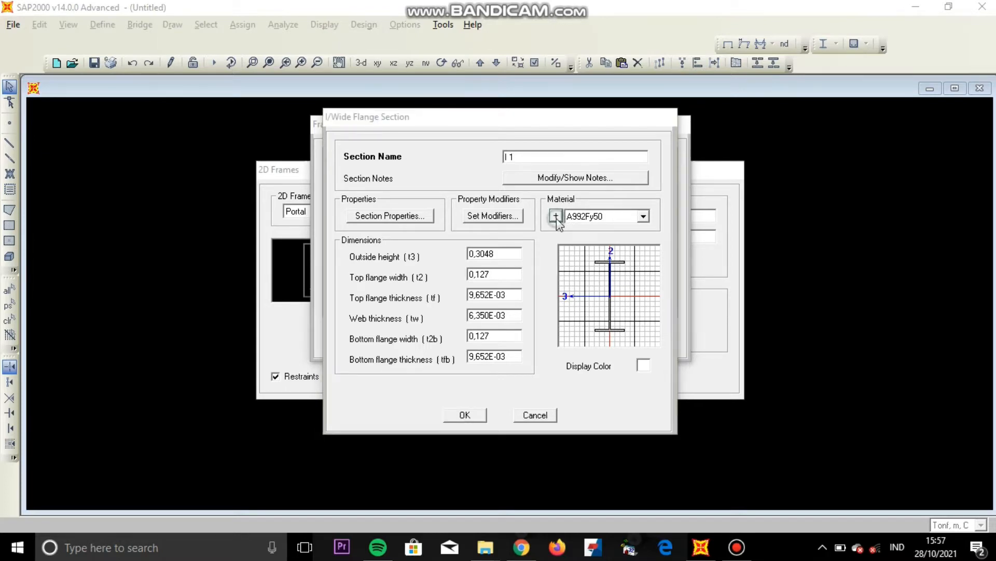
{"action": "left_click", "coordinate": [566, 241]}
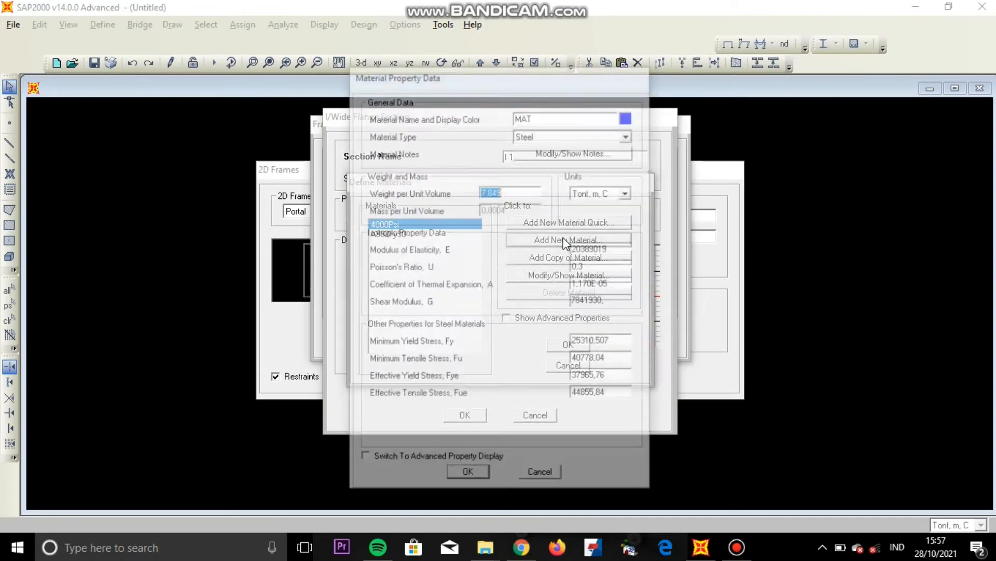
{"action": "left_click", "coordinate": [555, 114]}
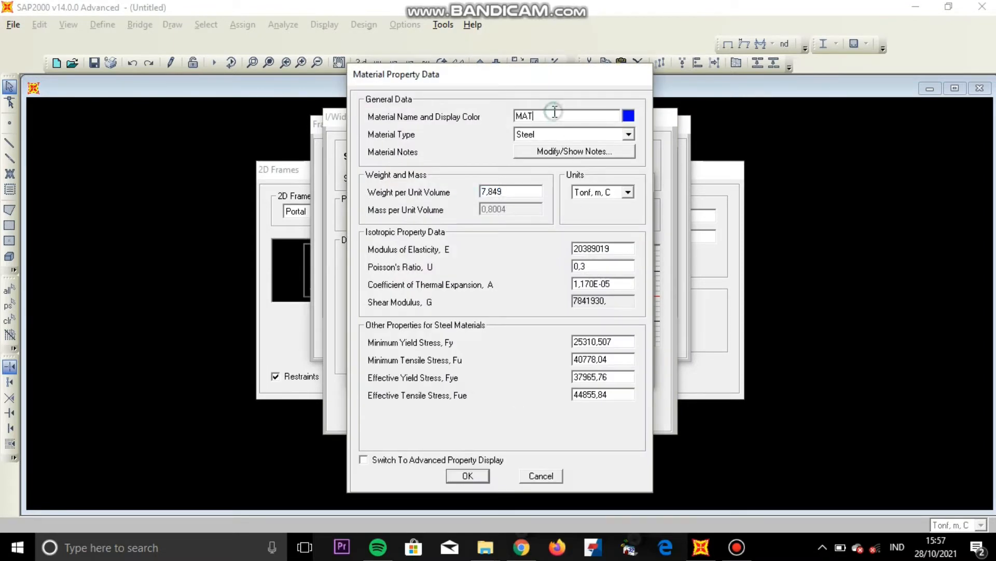
{"action": "double_click", "coordinate": [555, 112]}
{"action": "type", "text": "Baja"}
{"action": "left_click", "coordinate": [514, 191]}
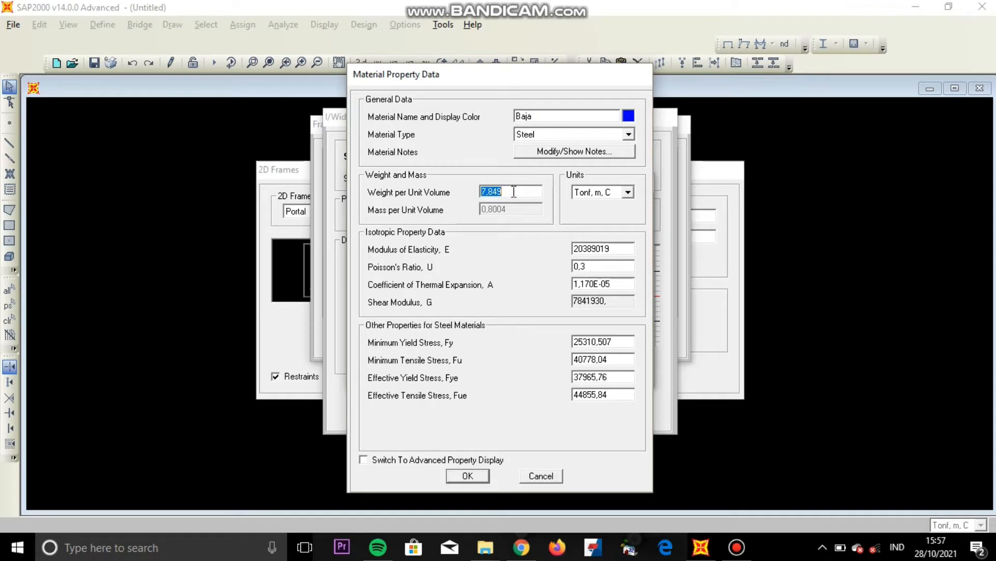
{"action": "type", "text": "7,85"}
{"action": "left_click", "coordinate": [469, 476]}
{"action": "left_click", "coordinate": [569, 346]}
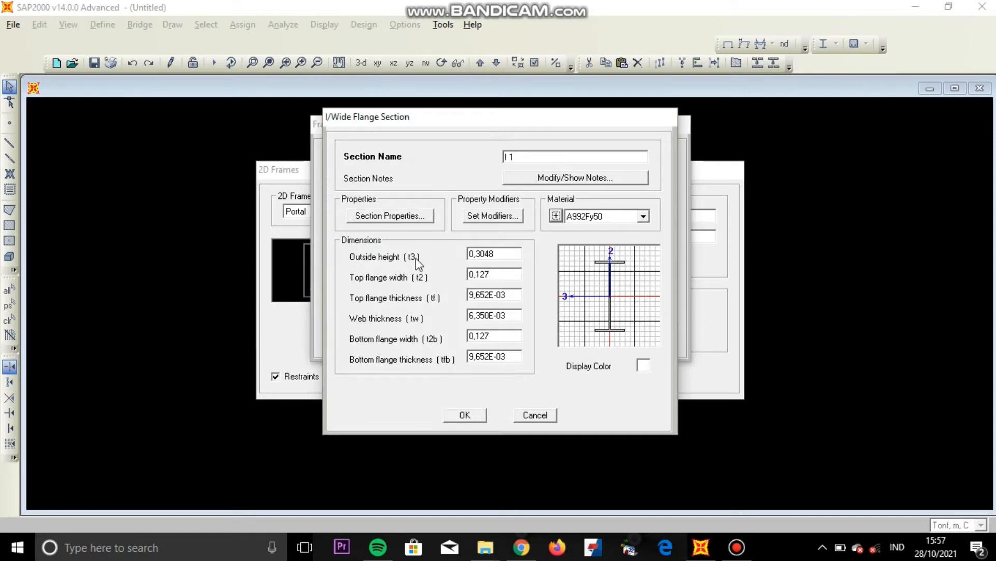
- Set section I 1's outside height to 0,2, top flange width to 0,2 and top flange thickness to 0,016
{"action": "double_click", "coordinate": [509, 254]}
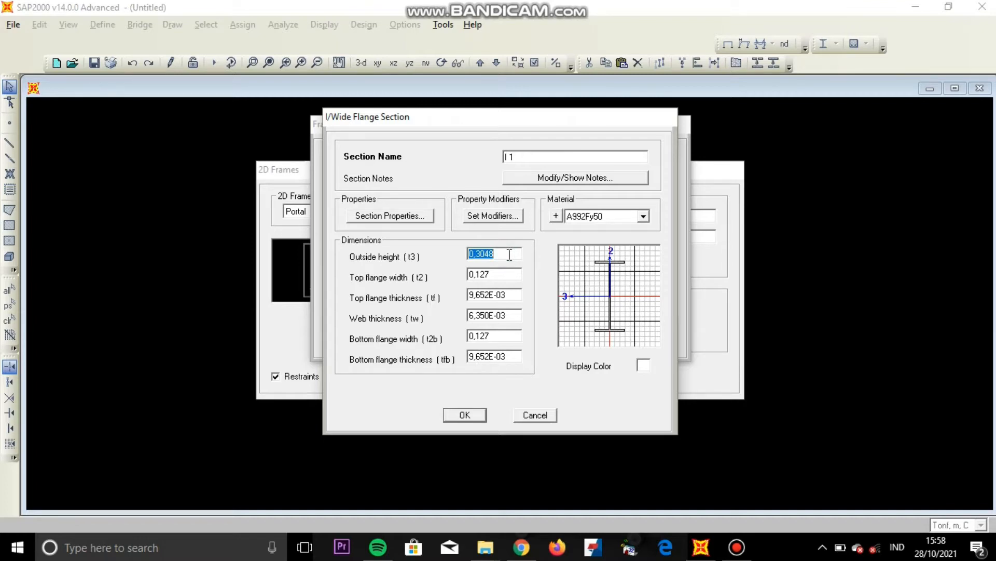
{"action": "type", "text": "0,2"}
{"action": "double_click", "coordinate": [494, 273]}
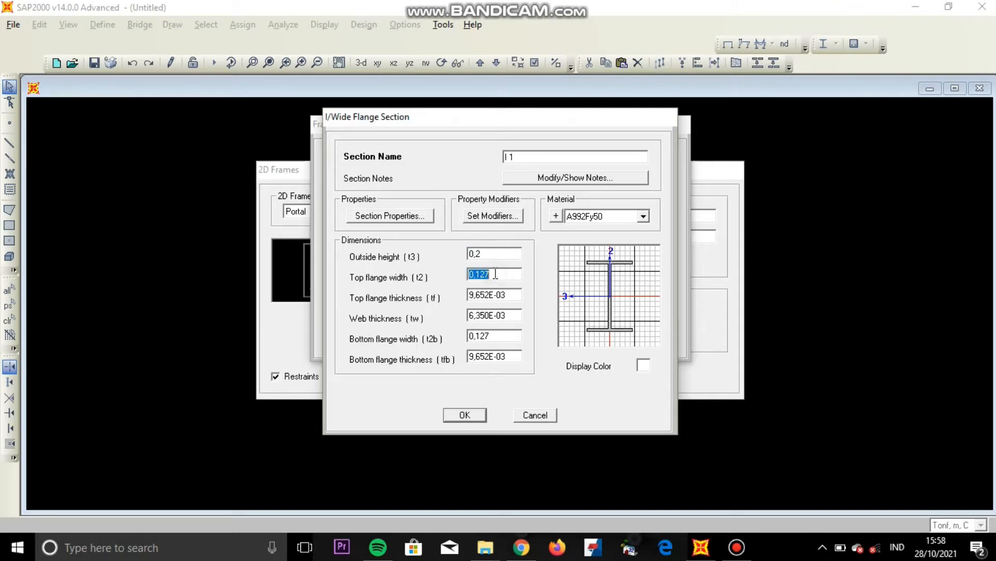
{"action": "type", "text": "0,2"}
{"action": "double_click", "coordinate": [497, 294]}
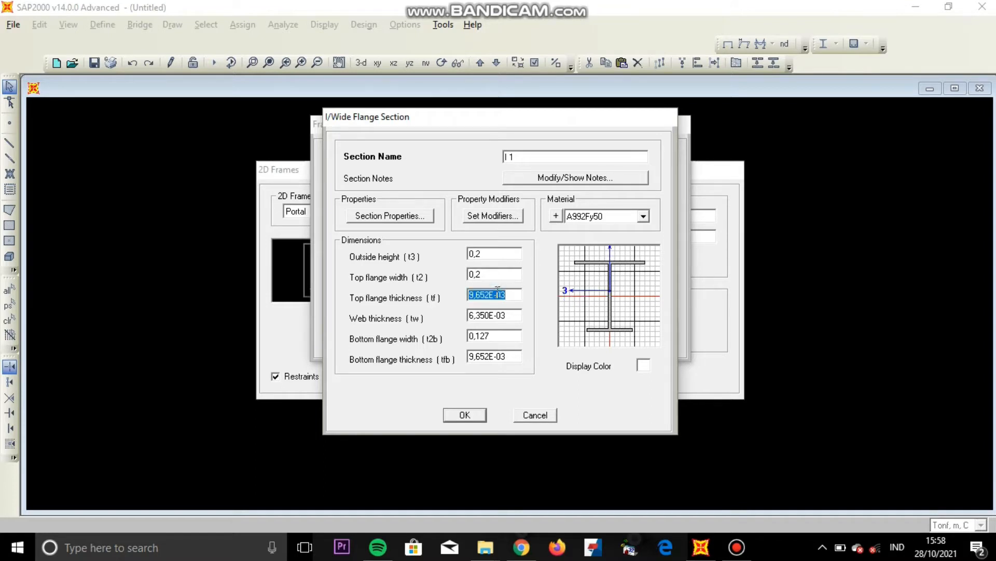
{"action": "type", "text": "0,016"}
- Set section I 1's web thickness to 0,01, bottom flange width to 0,2 and bottom flange thickness to 0,016
{"action": "double_click", "coordinate": [486, 315]}
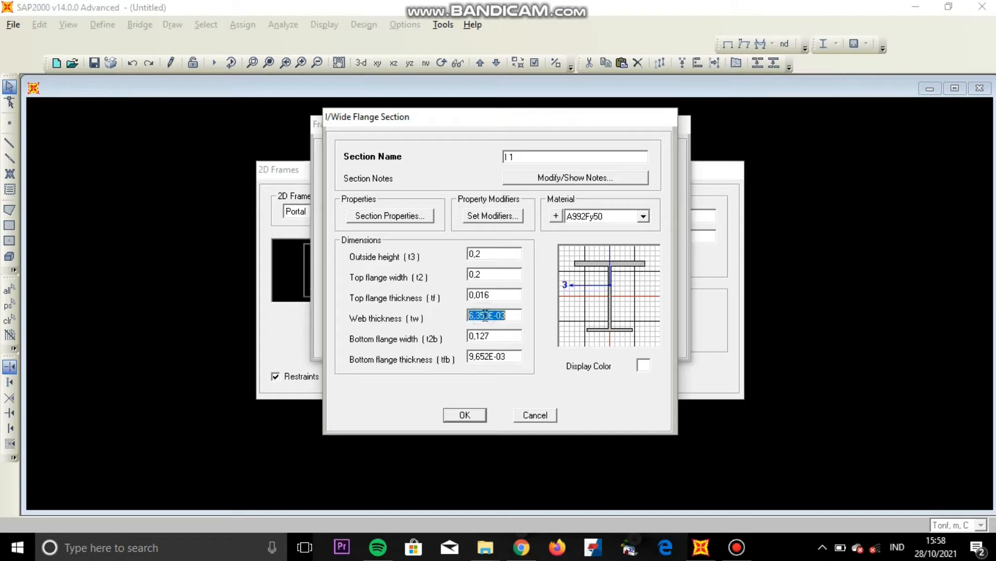
{"action": "type", "text": "0,01"}
{"action": "double_click", "coordinate": [498, 336]}
{"action": "type", "text": "0"}
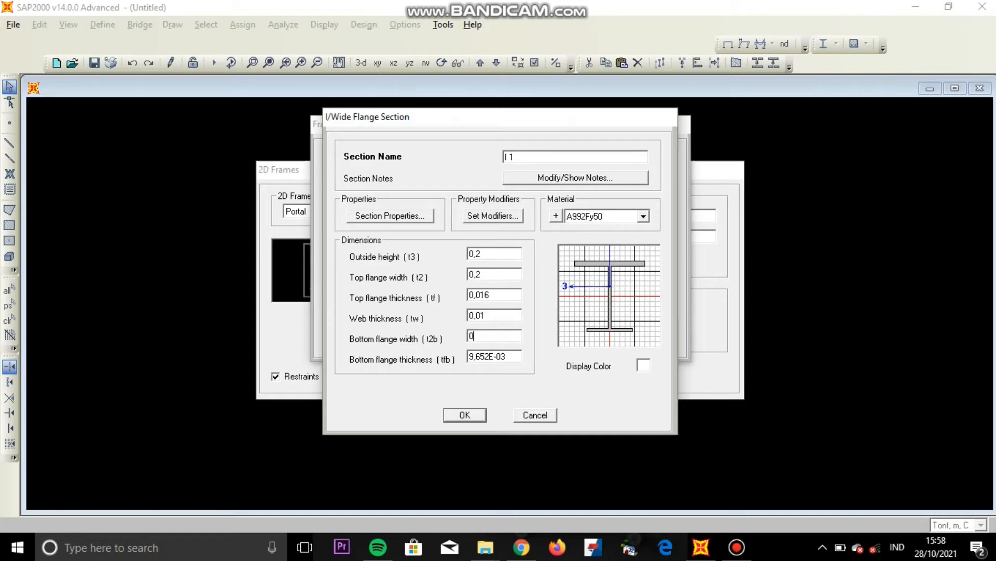
{"action": "type", "text": ",2"}
{"action": "double_click", "coordinate": [481, 357]}
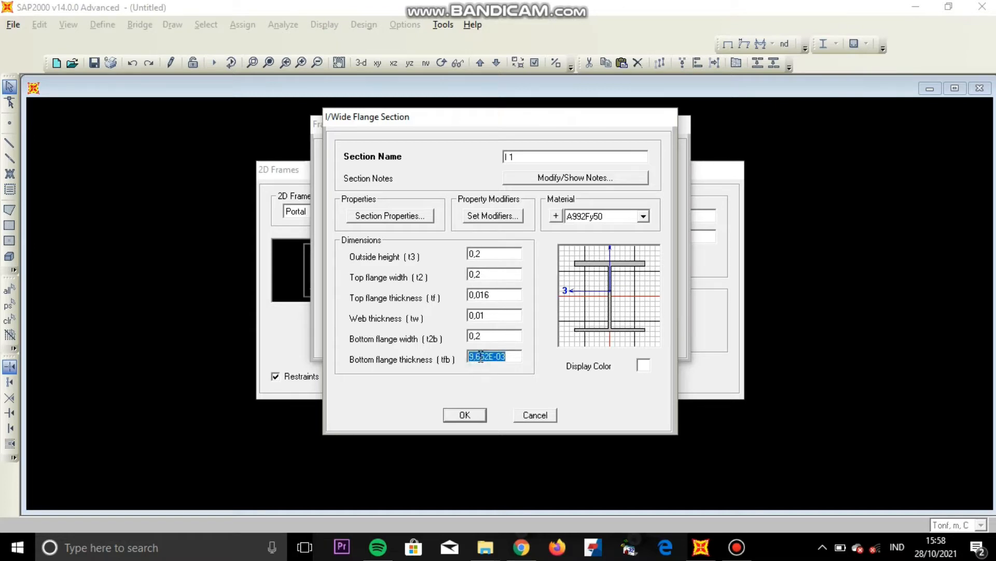
{"action": "type", "text": "0,016"}
- Change section I 1's display color to the muted teal basic colour
{"action": "left_click", "coordinate": [643, 365]}
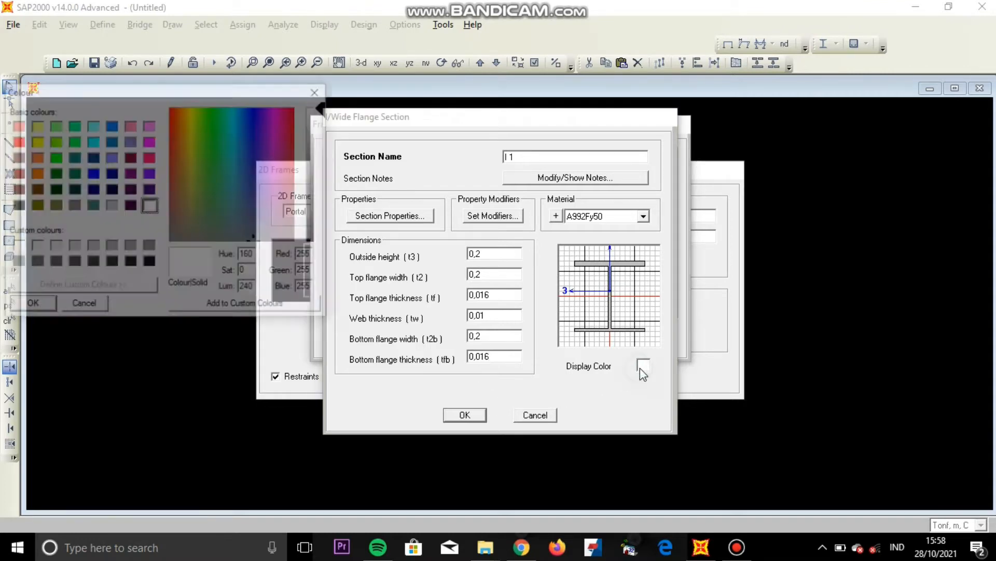
{"action": "left_click", "coordinate": [109, 189]}
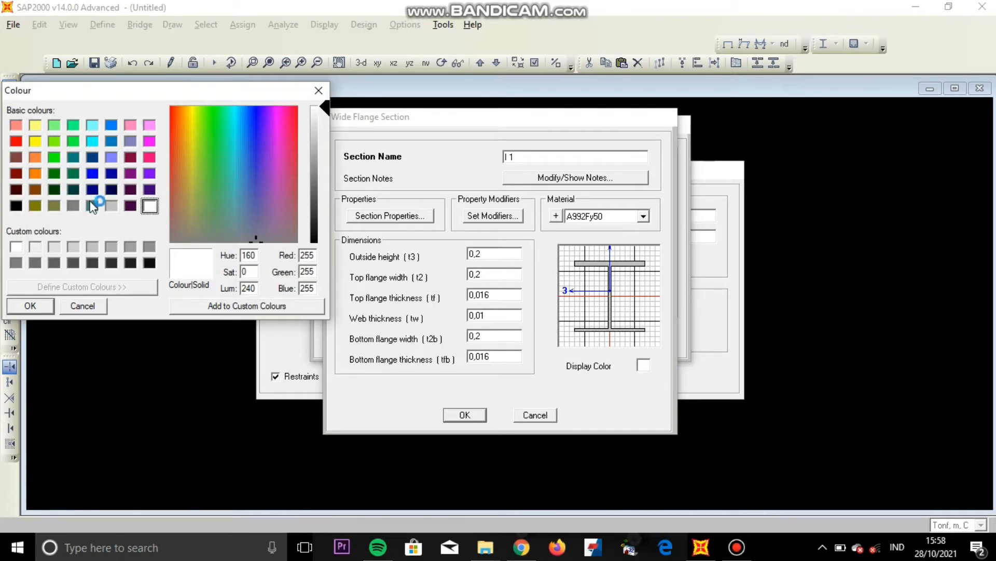
{"action": "left_click", "coordinate": [92, 206]}
{"action": "left_click", "coordinate": [27, 307]}
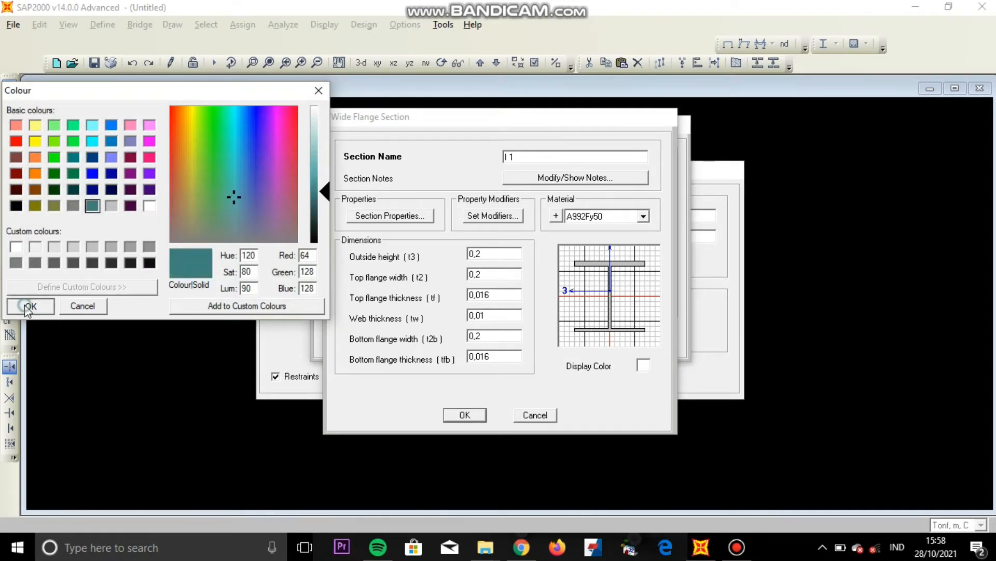
- Assign the Baja material to section I 1 and accept the section definition
{"action": "left_click", "coordinate": [592, 216]}
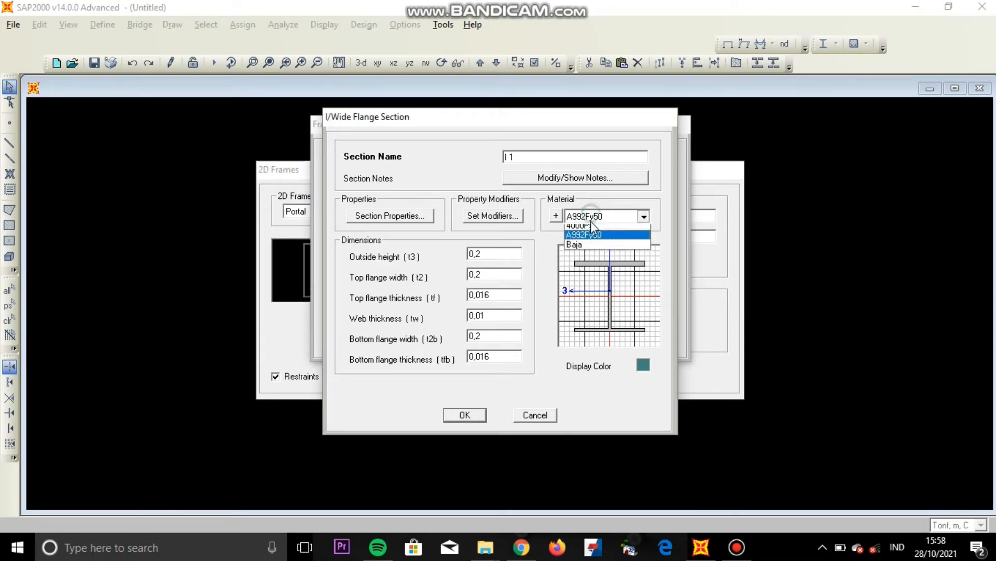
{"action": "left_click", "coordinate": [579, 244]}
{"action": "left_click", "coordinate": [460, 415]}
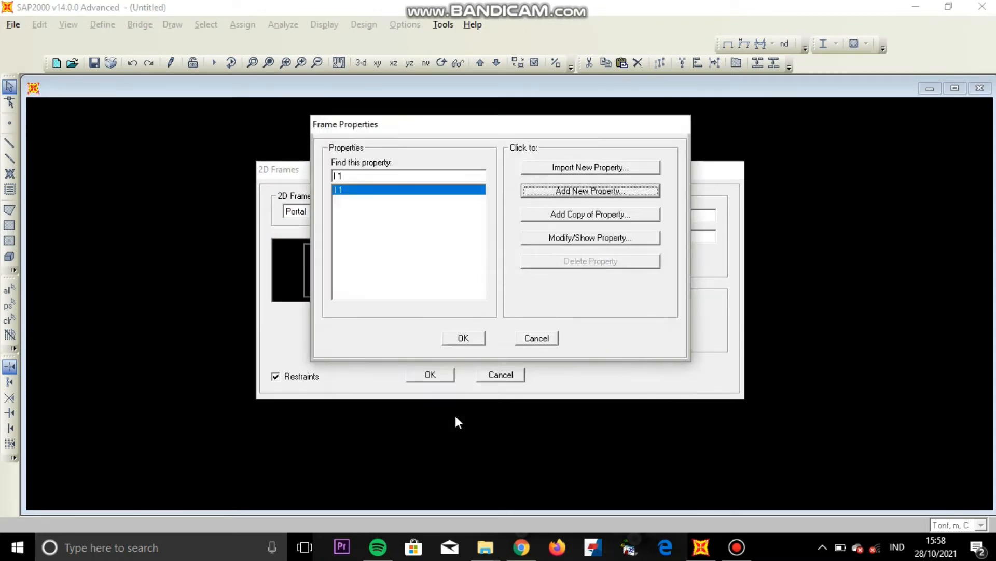
- Add a new steel I/Wide Flange section named I 2 and assign it the Baja material
{"action": "left_click", "coordinate": [559, 192]}
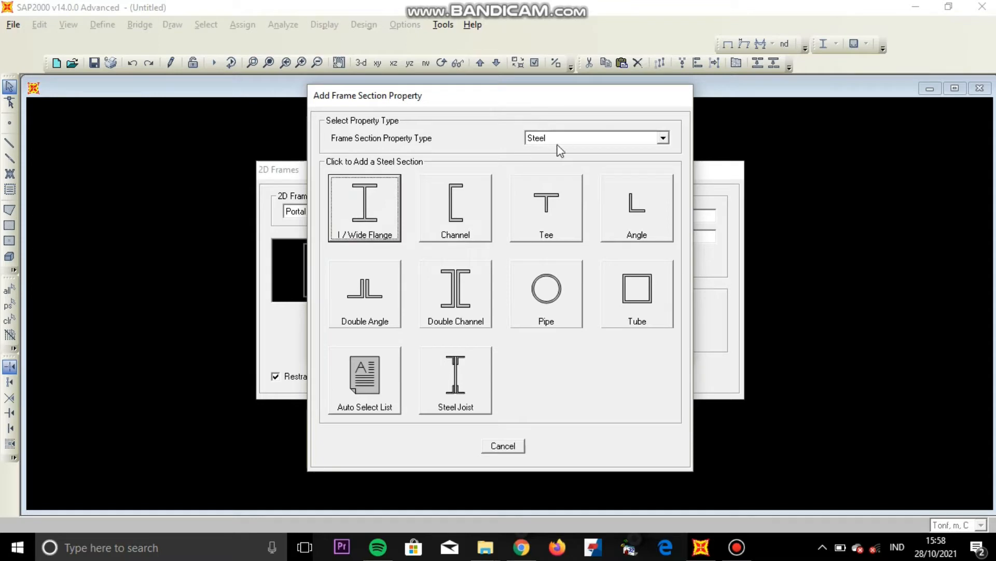
{"action": "left_click", "coordinate": [375, 196]}
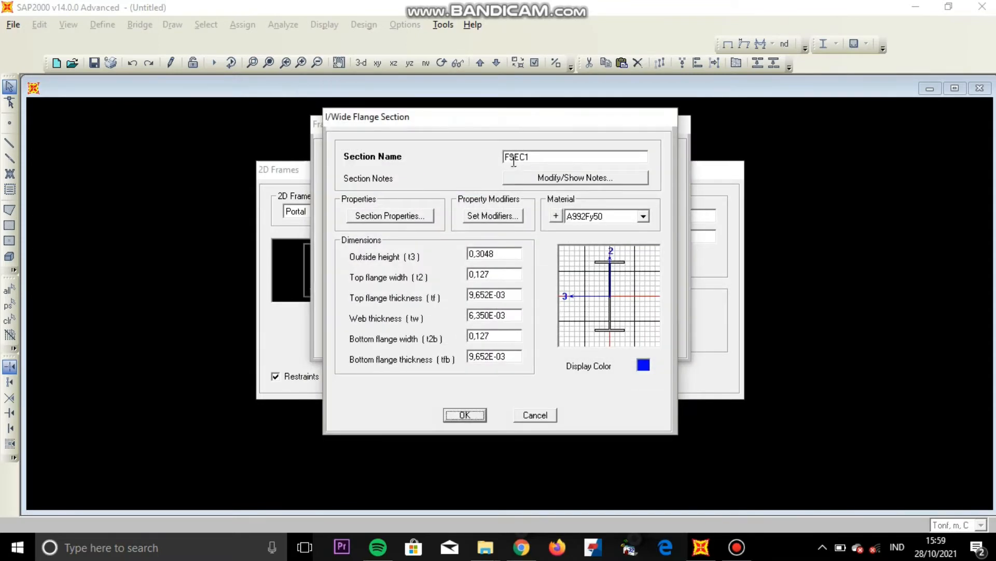
{"action": "double_click", "coordinate": [515, 156]}
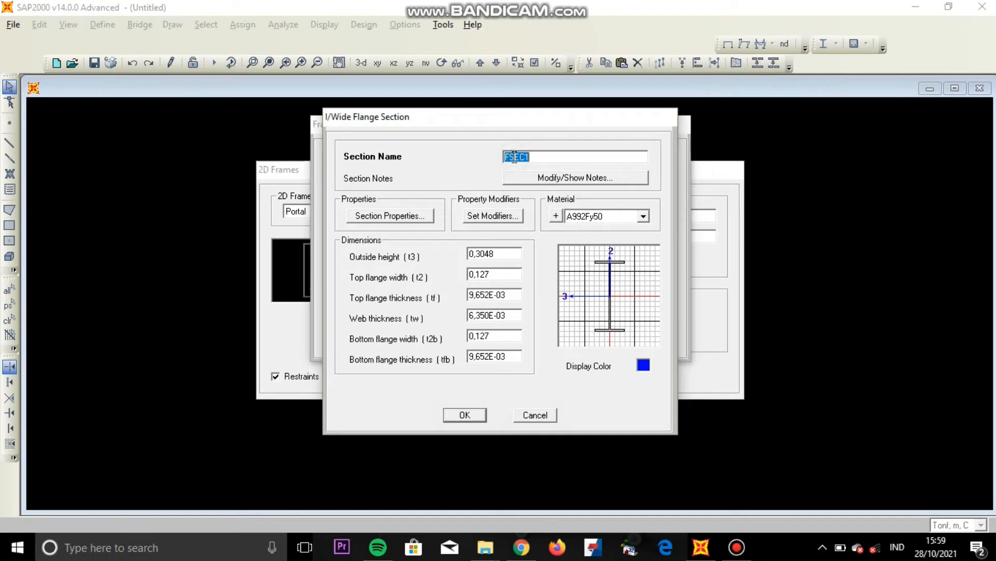
{"action": "key", "text": "BackSpace"}
{"action": "type", "text": "2"}
{"action": "left_click", "coordinate": [602, 216]}
{"action": "left_click", "coordinate": [612, 249]}
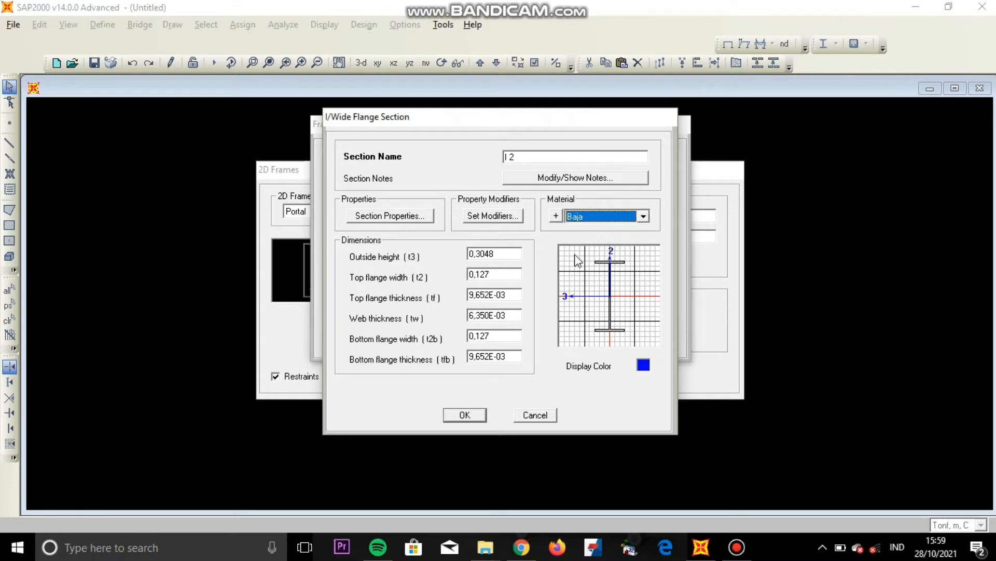
- Set section I 2's outside height to 0,25, top flange width to 0,25 and top flange thickness to 0,014
{"action": "double_click", "coordinate": [503, 254]}
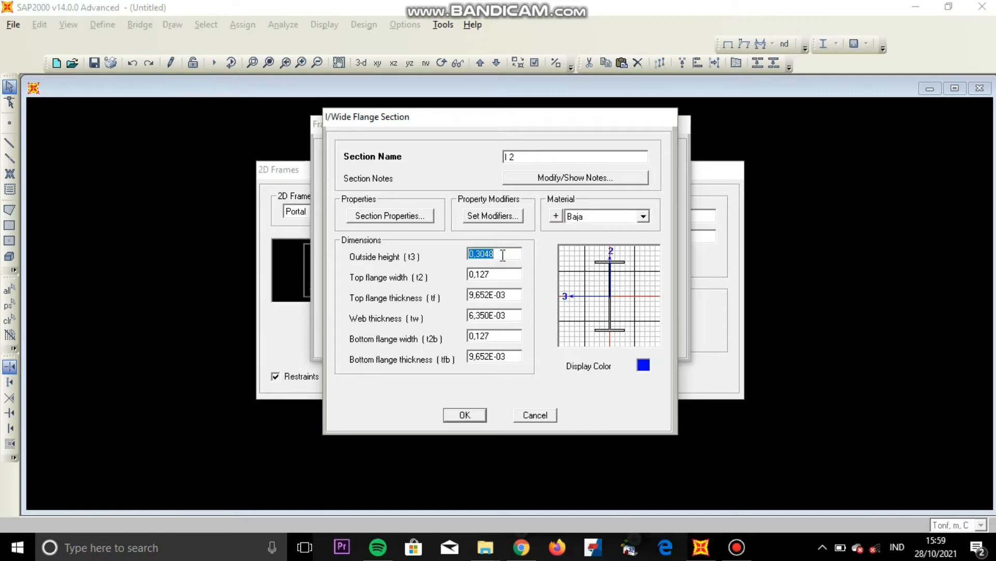
{"action": "type", "text": "0,25"}
{"action": "double_click", "coordinate": [498, 269]}
{"action": "type", "text": "0,25"}
{"action": "double_click", "coordinate": [472, 298]}
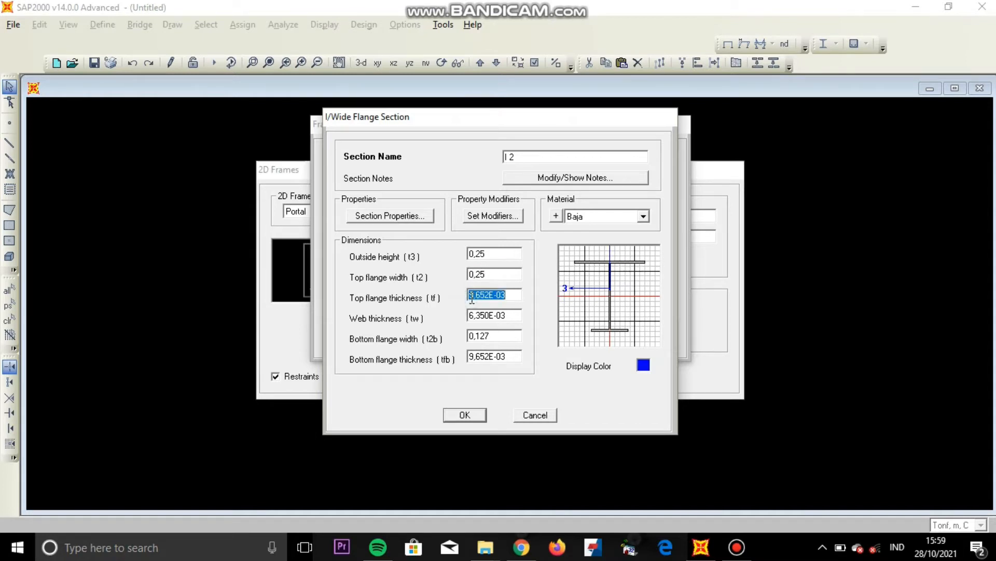
{"action": "type", "text": "0,014"}
- Set section I 2's web thickness to 0,09, bottom flange width to 0,25 and bottom flange thickness to 0,014
{"action": "double_click", "coordinate": [479, 315]}
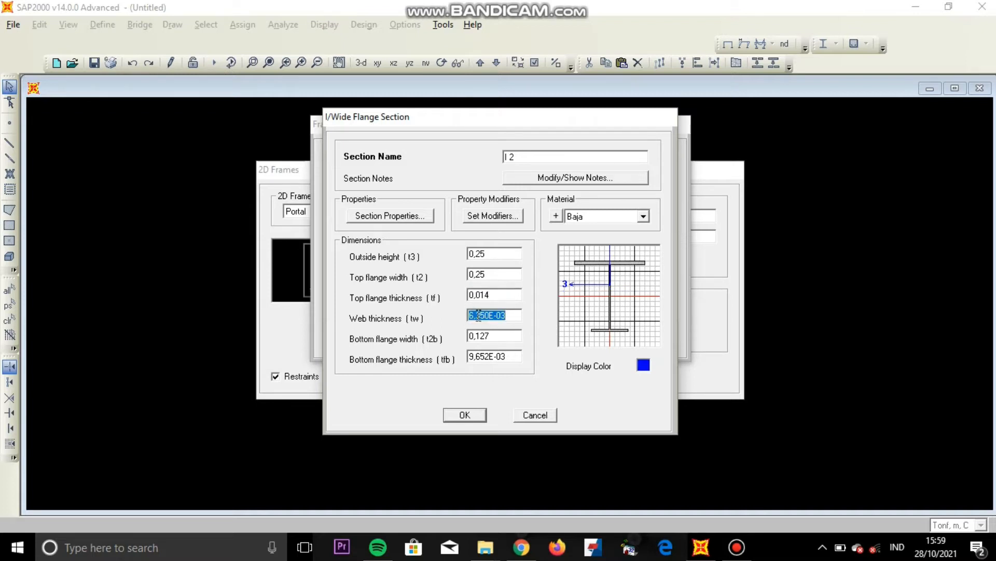
{"action": "type", "text": "0,09"}
{"action": "double_click", "coordinate": [487, 337]}
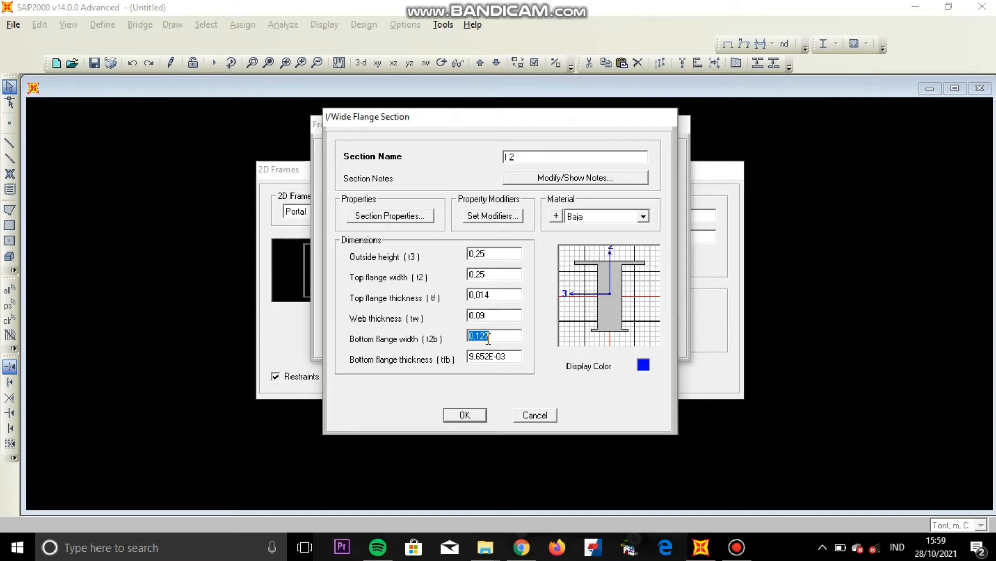
{"action": "type", "text": "0,25"}
{"action": "double_click", "coordinate": [478, 358]}
{"action": "type", "text": "0,014"}
- Change section I 2's display color to the muted periwinkle basic colour and accept the section definition
{"action": "left_click", "coordinate": [644, 365]}
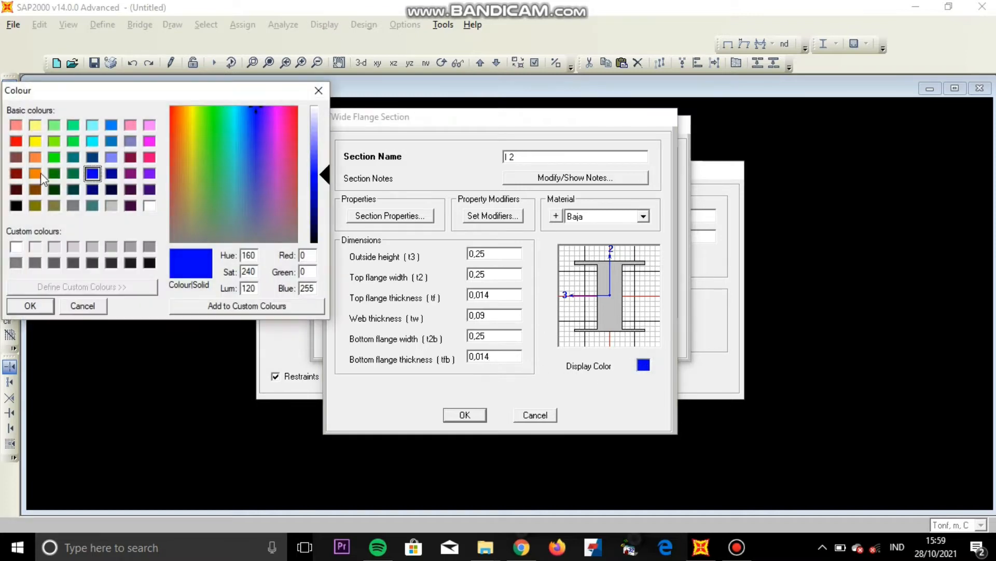
{"action": "left_click", "coordinate": [126, 144]}
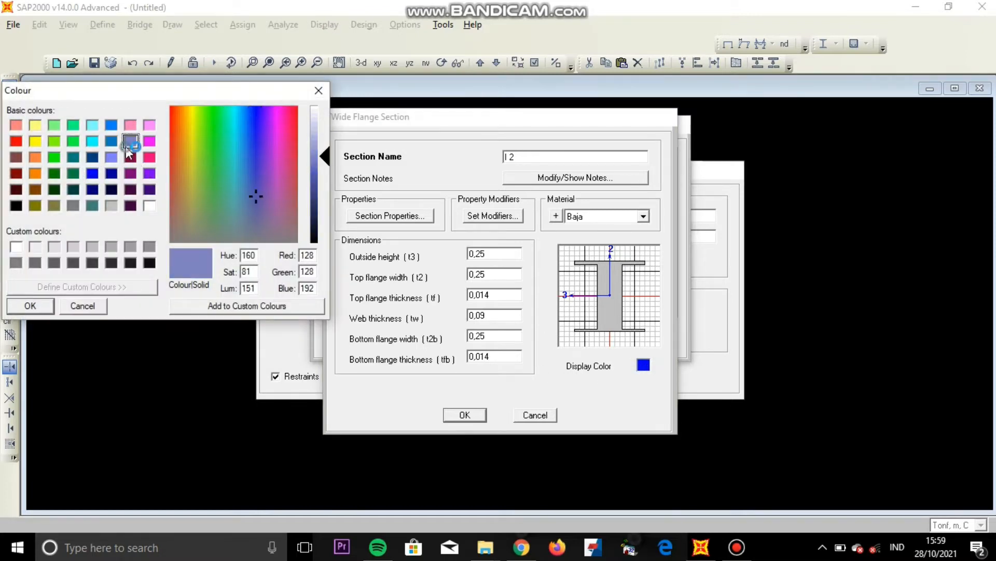
{"action": "left_click", "coordinate": [30, 305]}
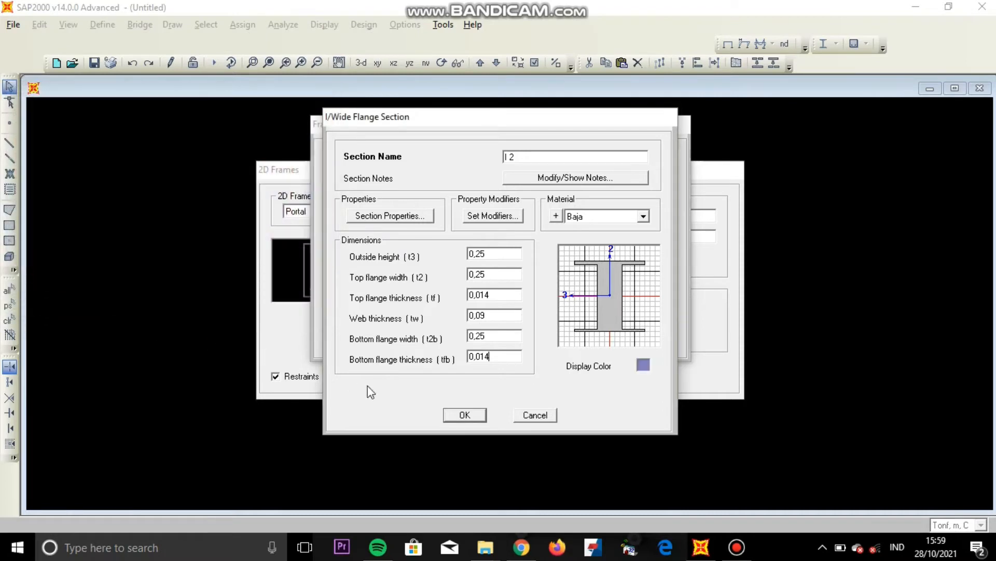
{"action": "left_click", "coordinate": [454, 419]}
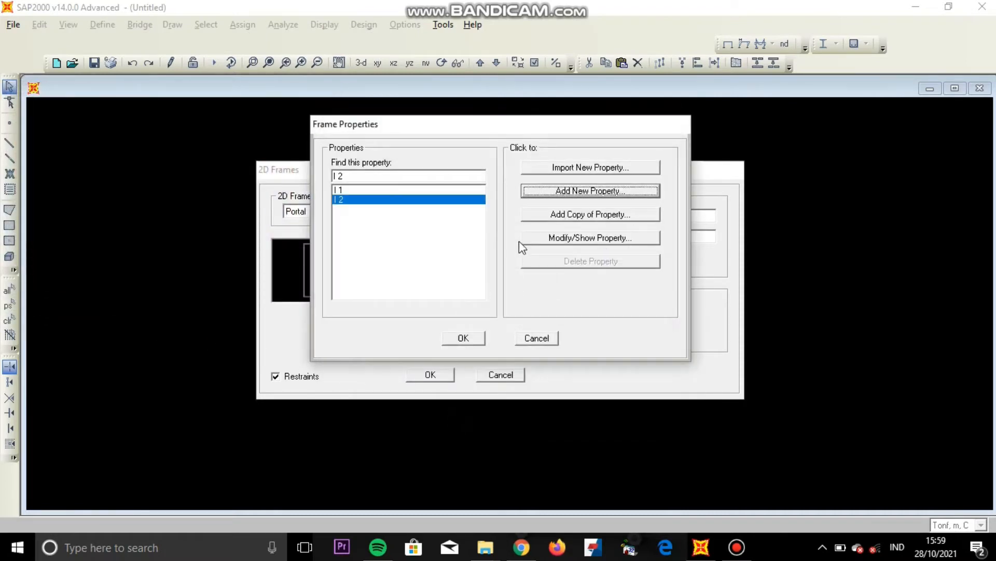
- Add a new steel I/Wide Flange section named I 3 and assign it the Baja material
{"action": "left_click", "coordinate": [571, 191]}
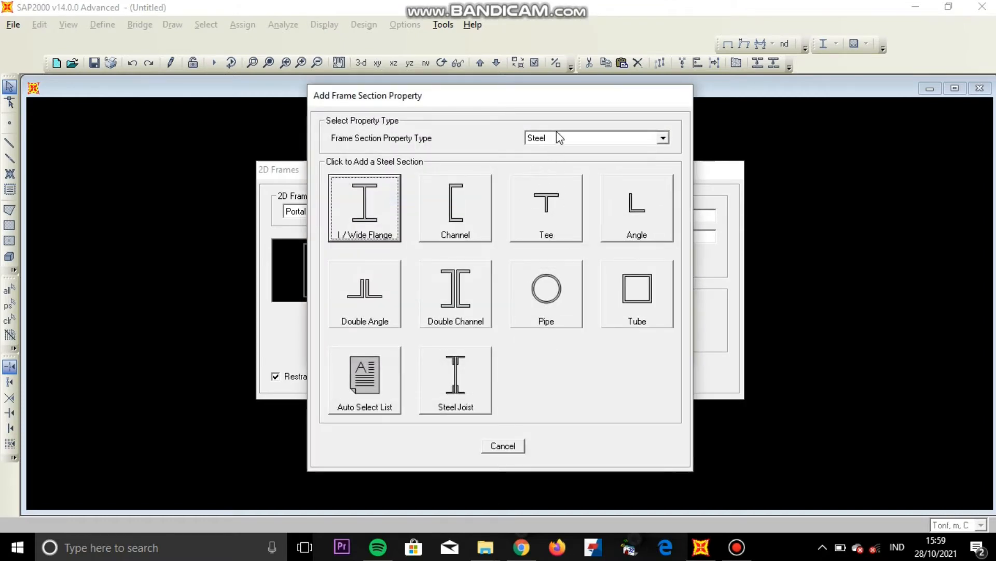
{"action": "left_click", "coordinate": [377, 196]}
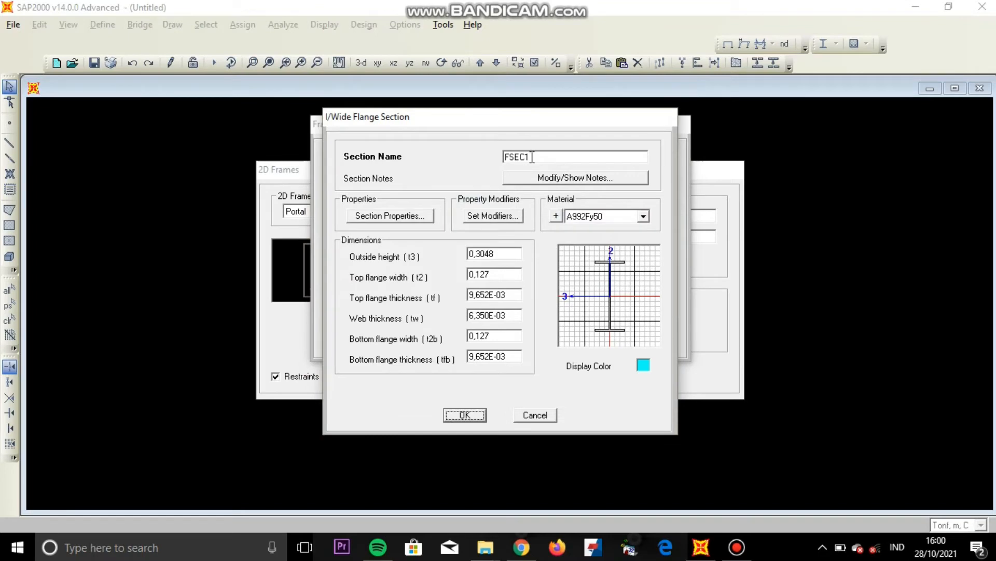
{"action": "type", "text": "I3"}
{"action": "key", "text": "BackSpace"}
{"action": "type", "text": "3"}
{"action": "left_click", "coordinate": [613, 222]}
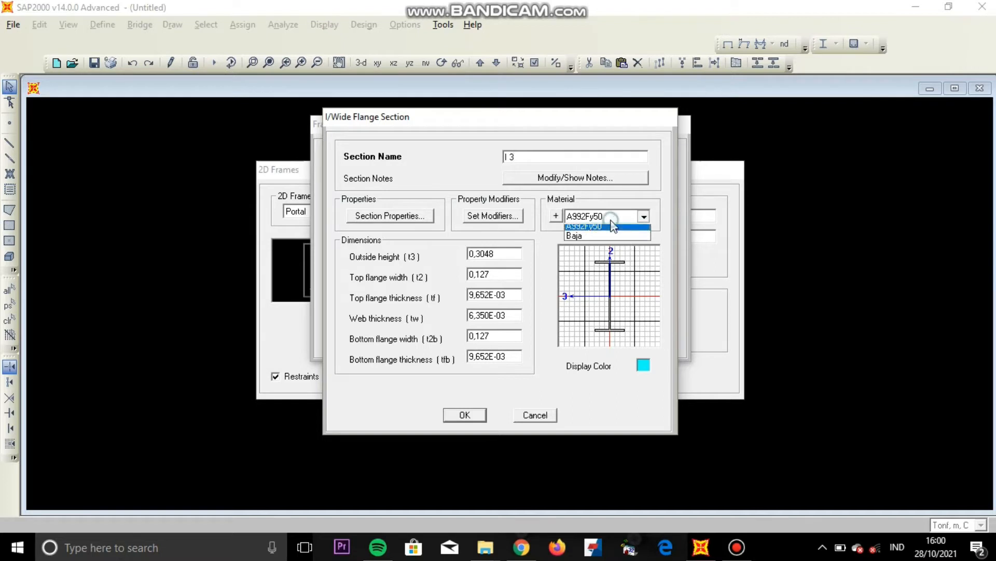
{"action": "left_click", "coordinate": [599, 250]}
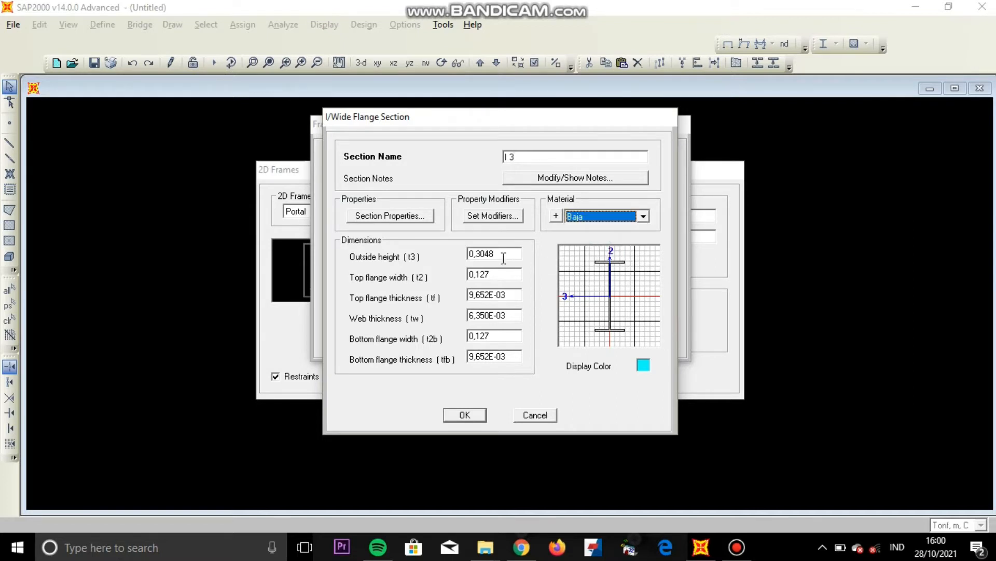
- Set section I 3's outside height to 0,3, top flange width to 0,2 and top flange thickness to 0,014
{"action": "double_click", "coordinate": [504, 258]}
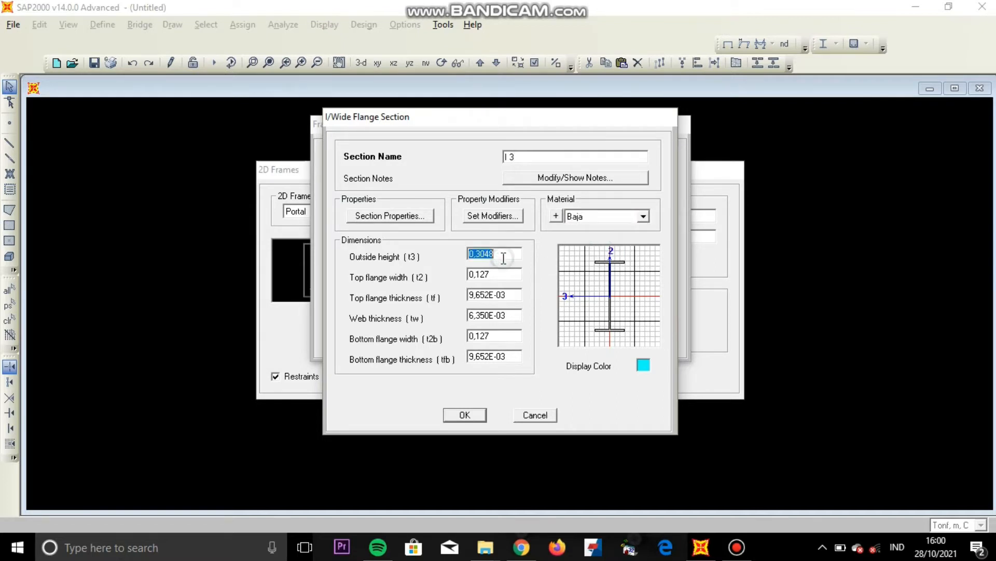
{"action": "type", "text": "0,3"}
{"action": "double_click", "coordinate": [507, 273]}
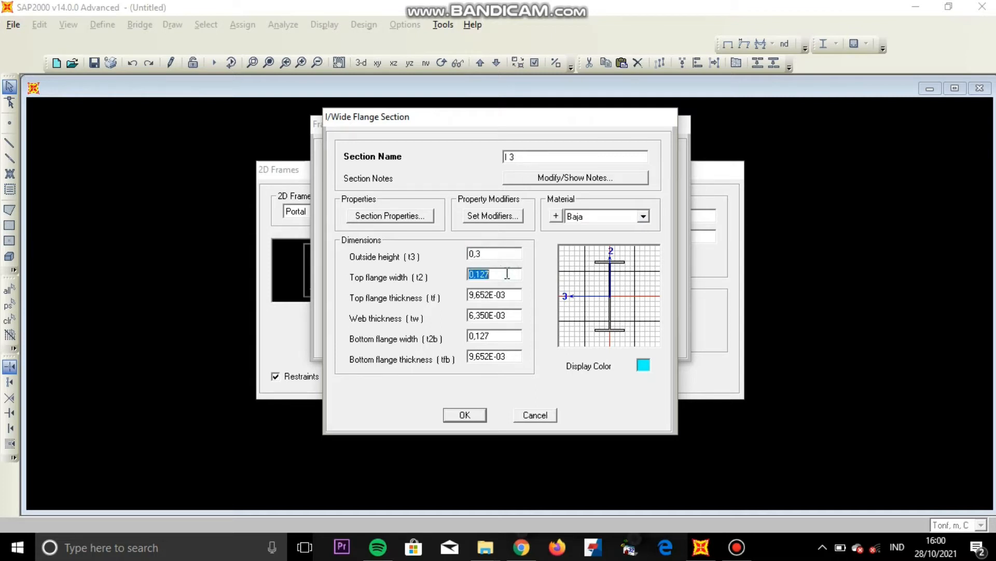
{"action": "type", "text": "0,3"}
{"action": "double_click", "coordinate": [505, 295]}
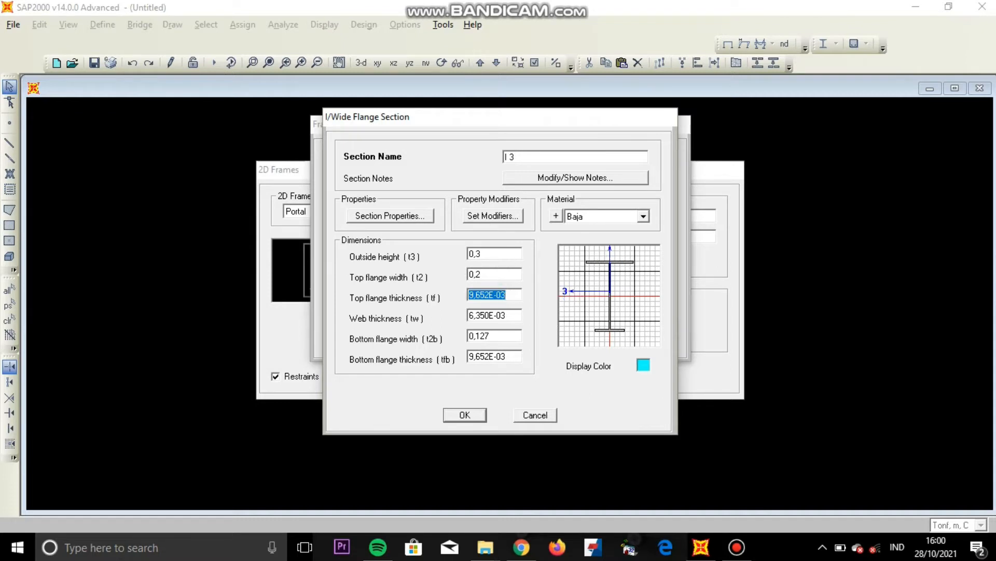
{"action": "type", "text": "0,014"}
- Set section I 3's web thickness to 0,09, bottom flange width to 0,2 and bottom flange thickness to 0,014
{"action": "left_click", "coordinate": [503, 317]}
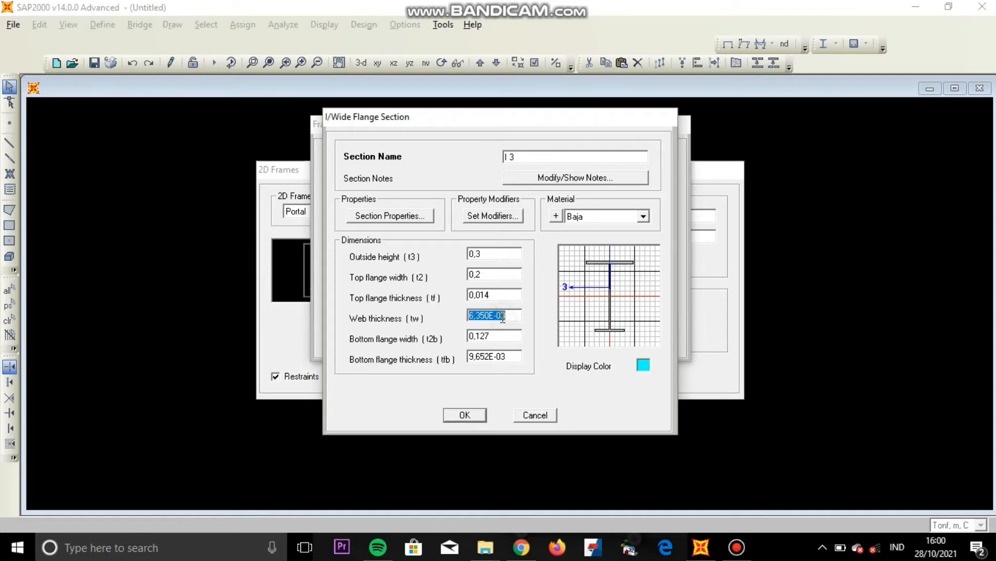
{"action": "type", "text": "0,09"}
{"action": "left_click", "coordinate": [497, 335]}
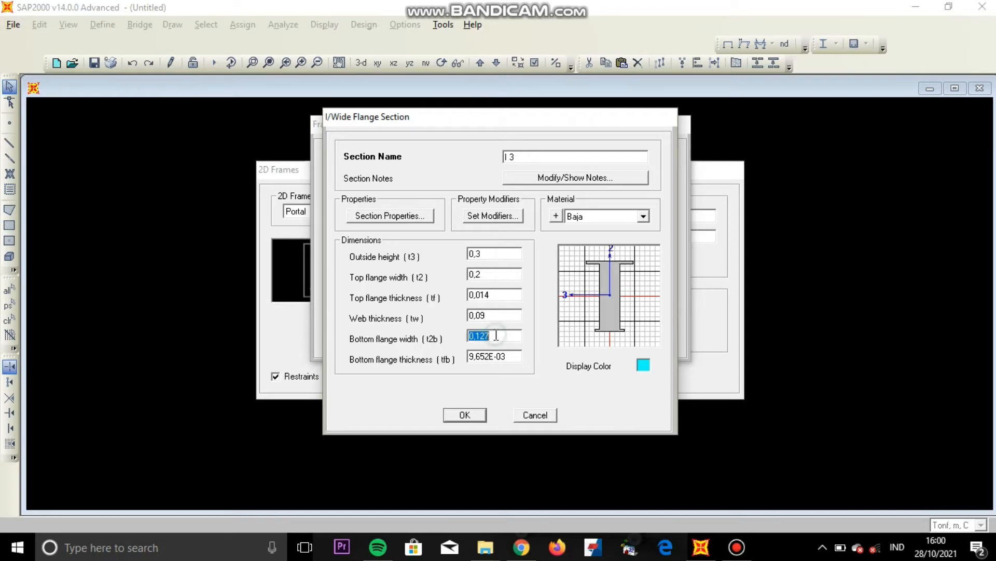
{"action": "type", "text": "0,2"}
{"action": "left_click", "coordinate": [497, 359]}
{"action": "type", "text": "0,014"}
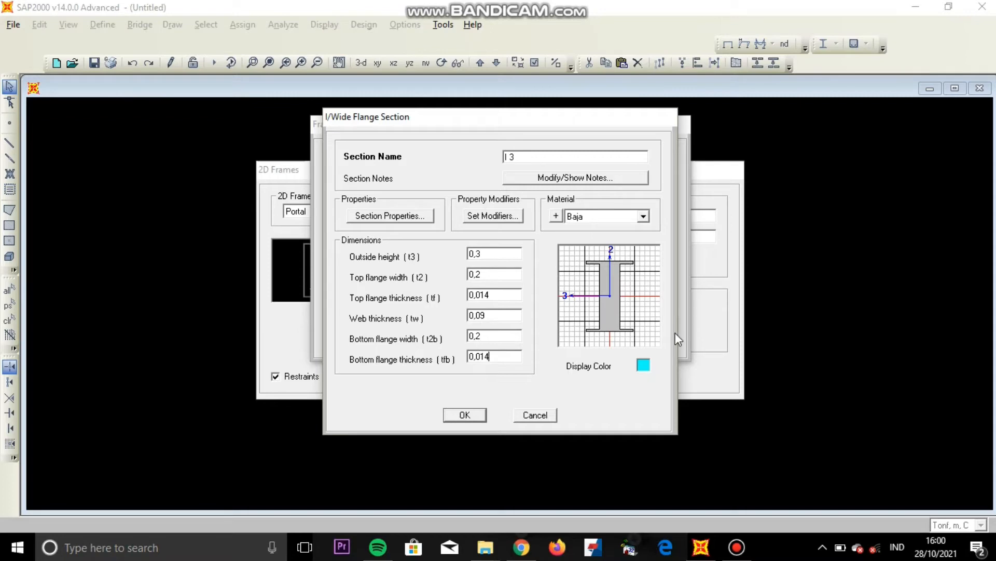
- Change section I 3's display color to the bright violet basic colour and accept the section definition
{"action": "left_click", "coordinate": [643, 366]}
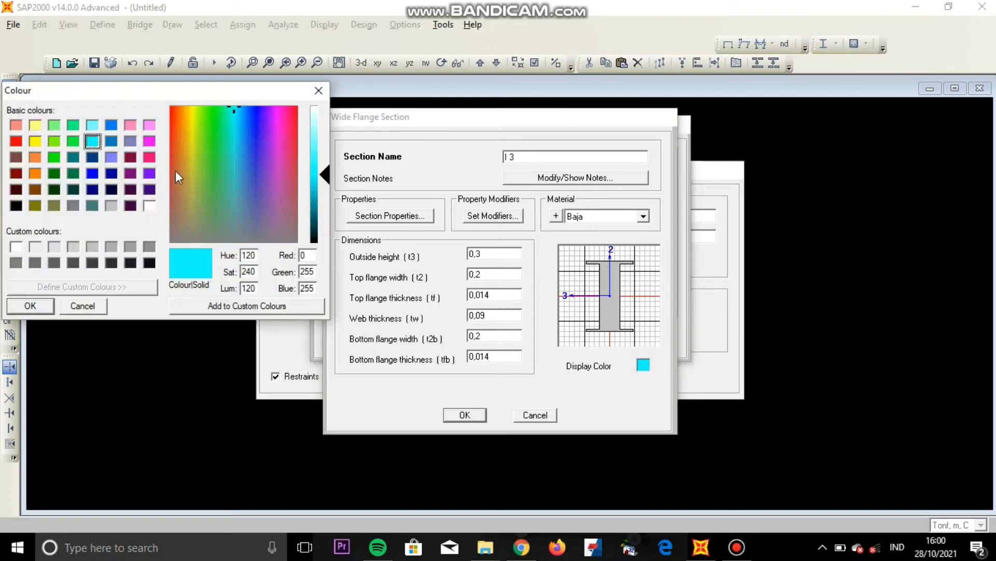
{"action": "left_click", "coordinate": [149, 174]}
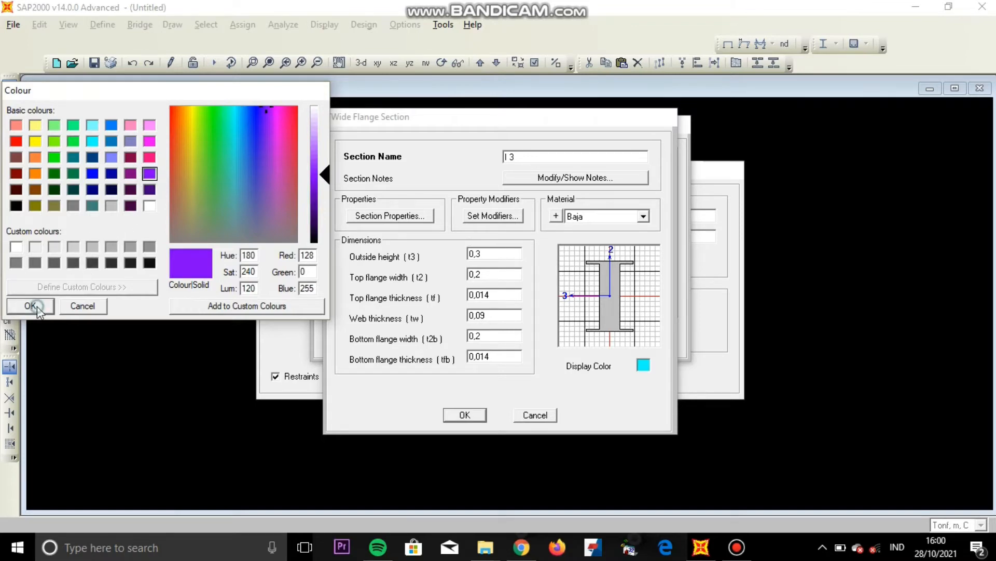
{"action": "left_click", "coordinate": [30, 305]}
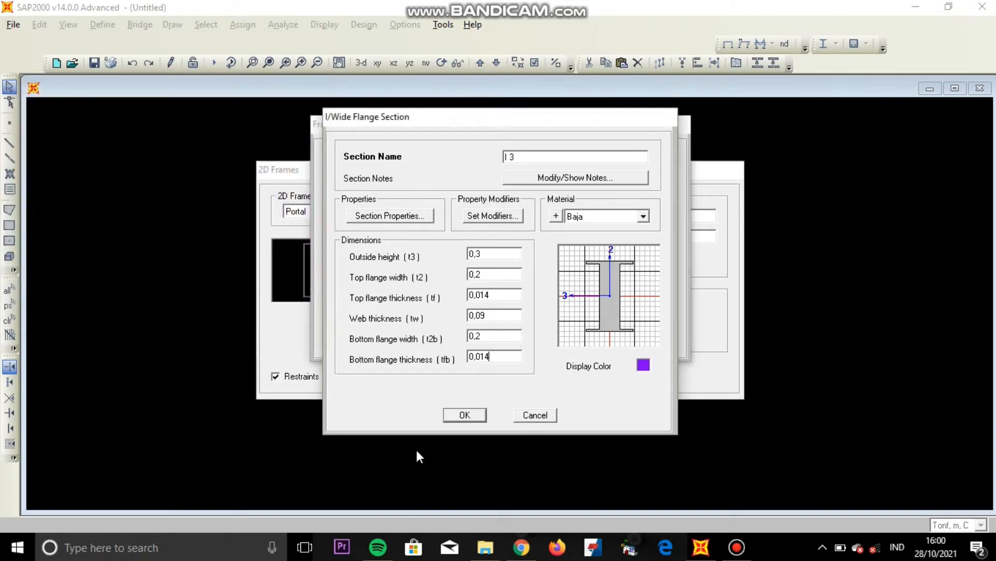
{"action": "left_click", "coordinate": [471, 419]}
- Accept the frame properties, assign section I 1 to the beams and generate the portal frame
{"action": "left_click", "coordinate": [466, 338]}
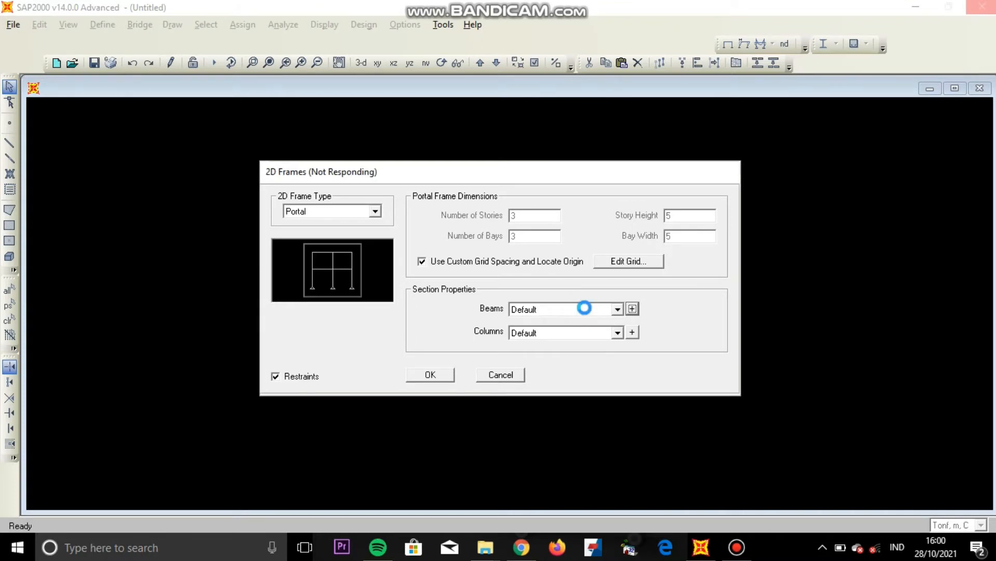
{"action": "left_click", "coordinate": [586, 310]}
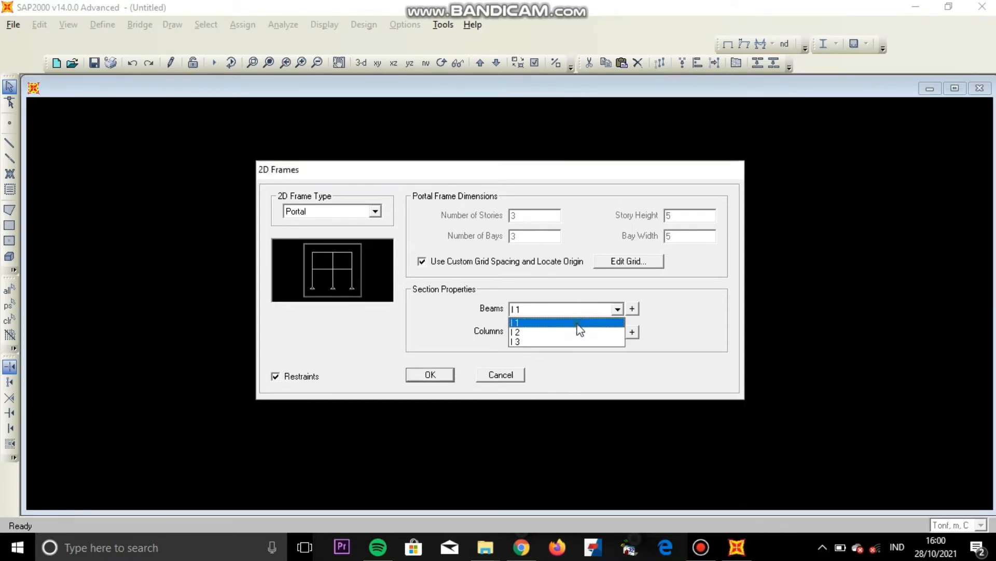
{"action": "left_click", "coordinate": [578, 329]}
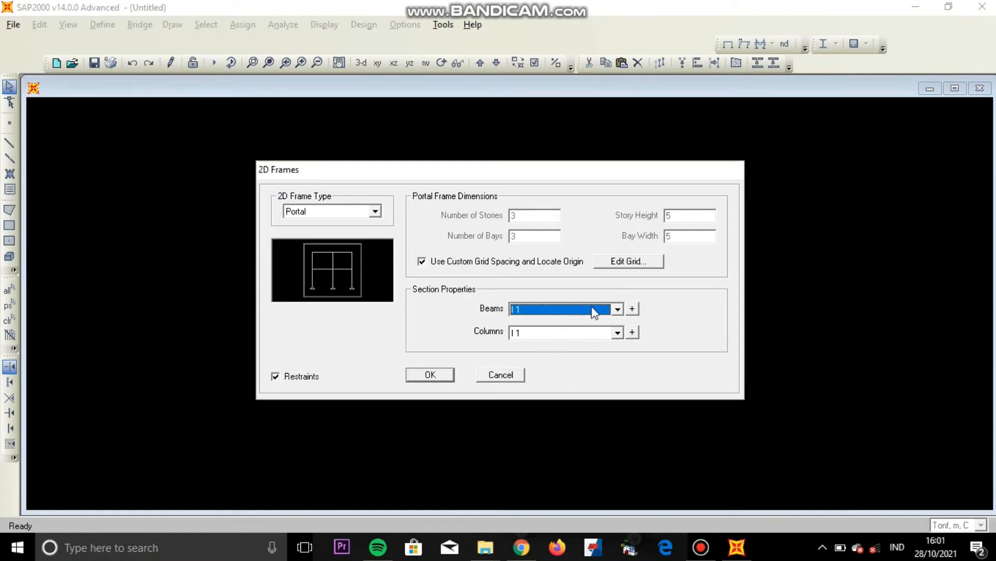
{"action": "left_click", "coordinate": [431, 374]}
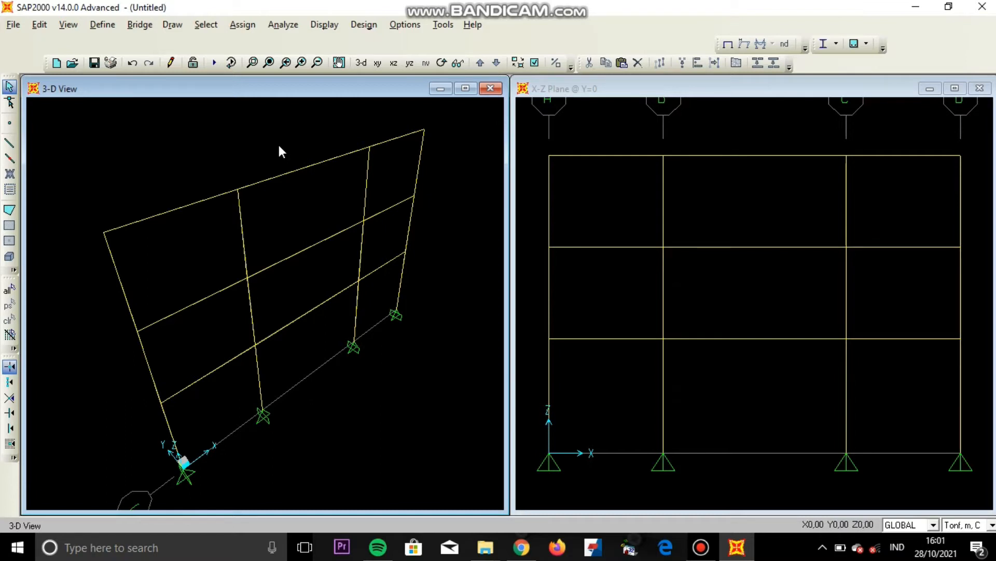
- Switch the 3-D view to the X-Z plane and fit the whole frame with its grid labels in both views
{"action": "mouse_move", "coordinate": [313, 217]}
{"action": "middle_mouse_down"}
{"action": "mouse_move", "coordinate": [307, 185]}
{"action": "mouse_move", "coordinate": [307, 204]}
{"action": "middle_mouse_up"}
{"action": "left_click", "coordinate": [394, 63]}
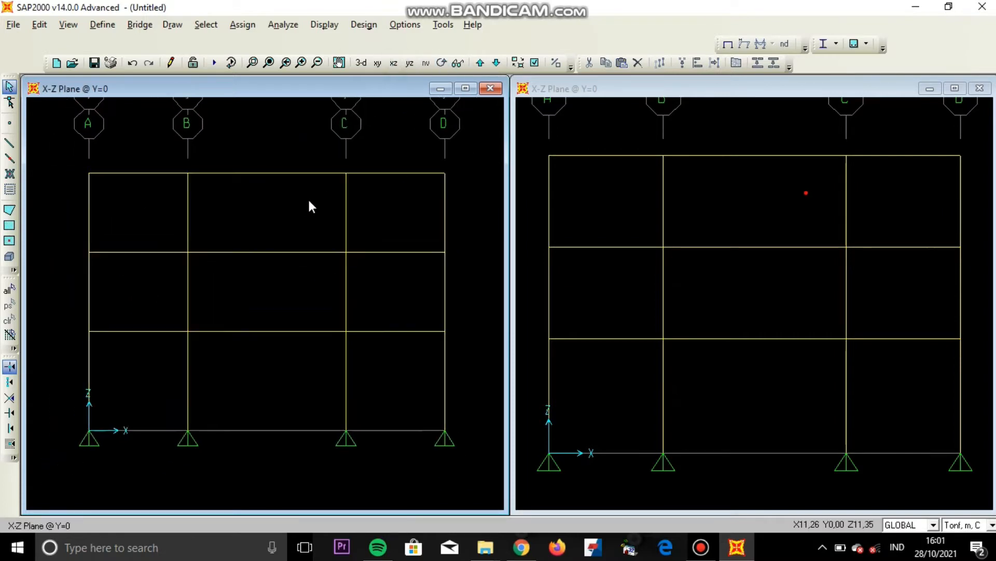
{"action": "left_click", "coordinate": [714, 219]}
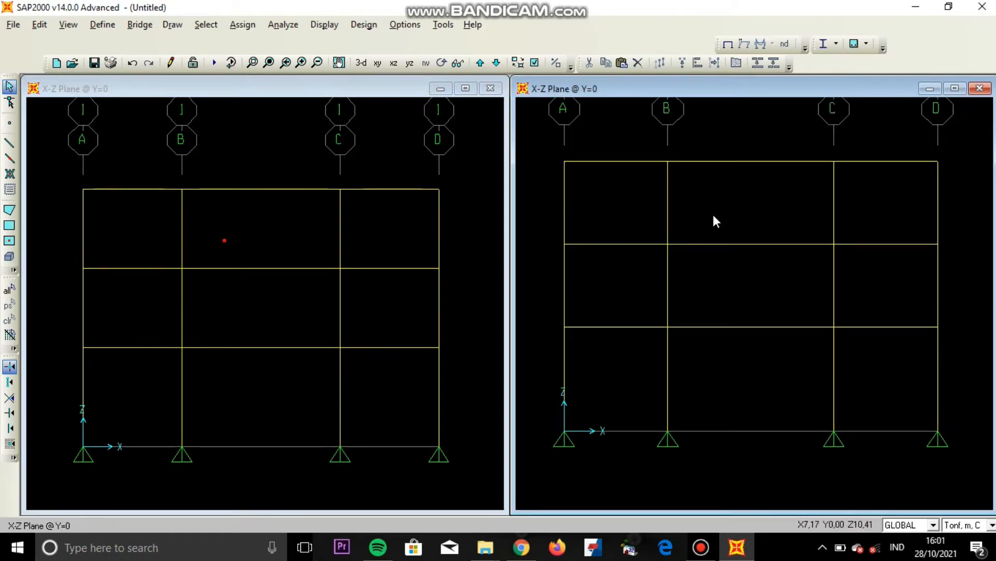
{"action": "scroll", "coordinate": [693, 275], "scroll_direction": "up", "scroll_amount": 1}
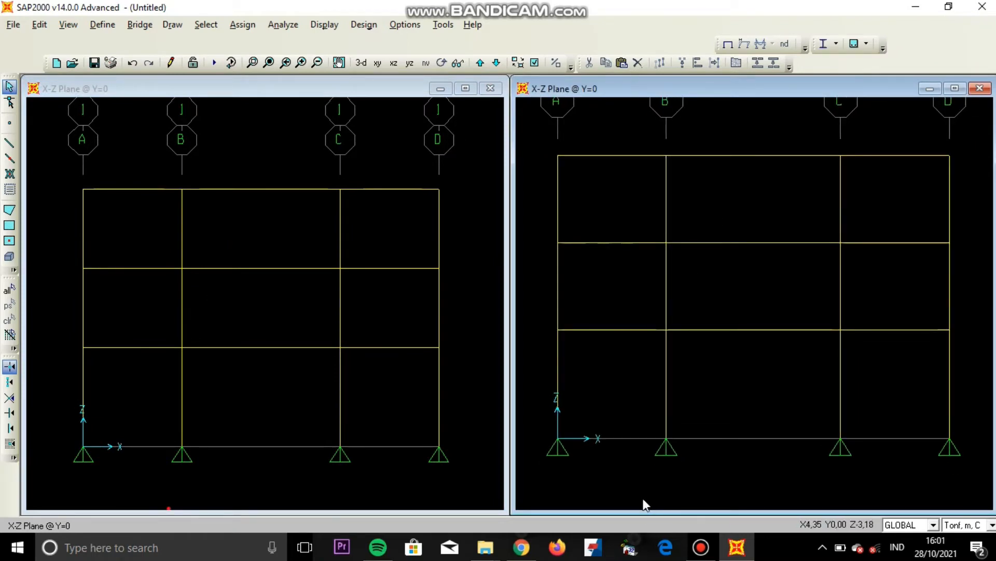
{"action": "scroll", "coordinate": [758, 244], "scroll_direction": "down", "scroll_amount": 3}
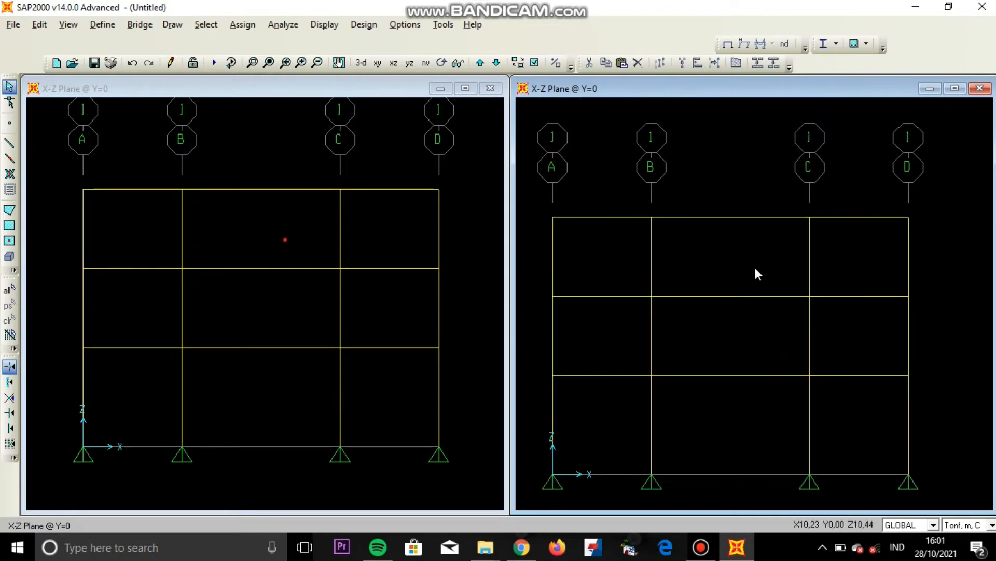
{"action": "middle_click_drag", "start_coordinate": [751, 260], "coordinate": [774, 220]}
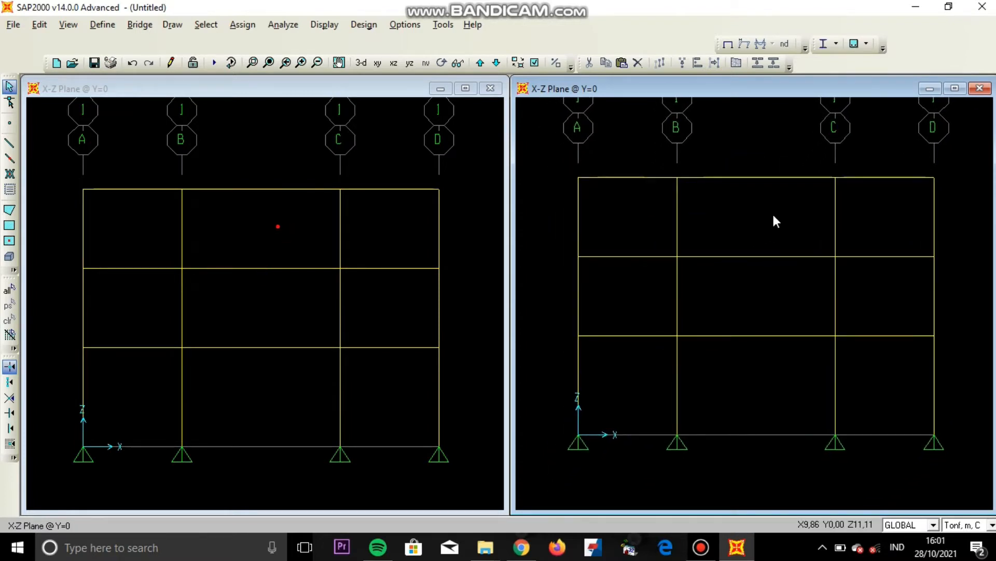
- Delete all beams and columns of the two outer bays, including the edge columns on grid lines A and D
{"action": "left_click", "coordinate": [141, 189]}
{"action": "left_click", "coordinate": [83, 221]}
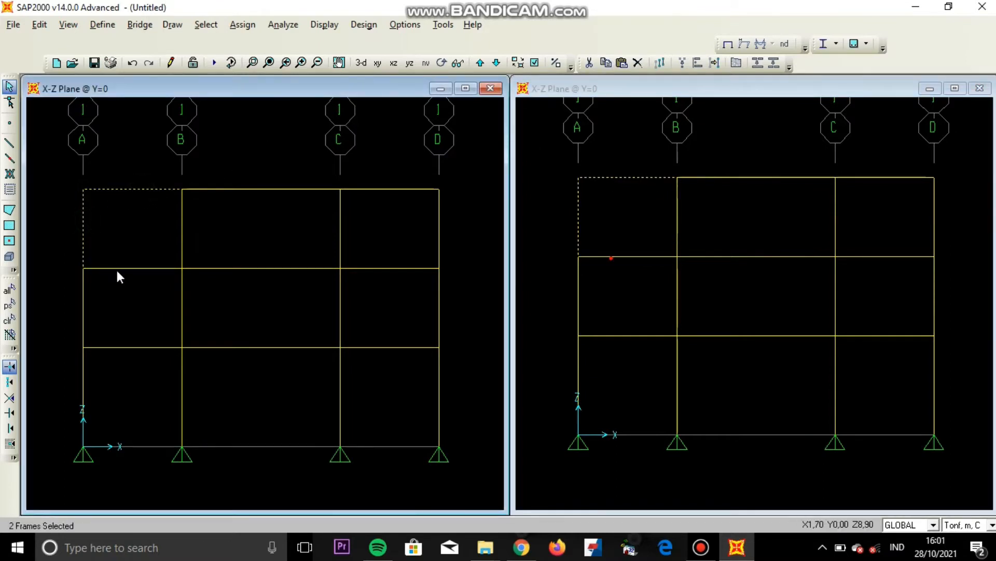
{"action": "left_click", "coordinate": [98, 268]}
{"action": "left_click", "coordinate": [83, 299]}
{"action": "left_click", "coordinate": [110, 347]}
{"action": "left_click", "coordinate": [84, 366]}
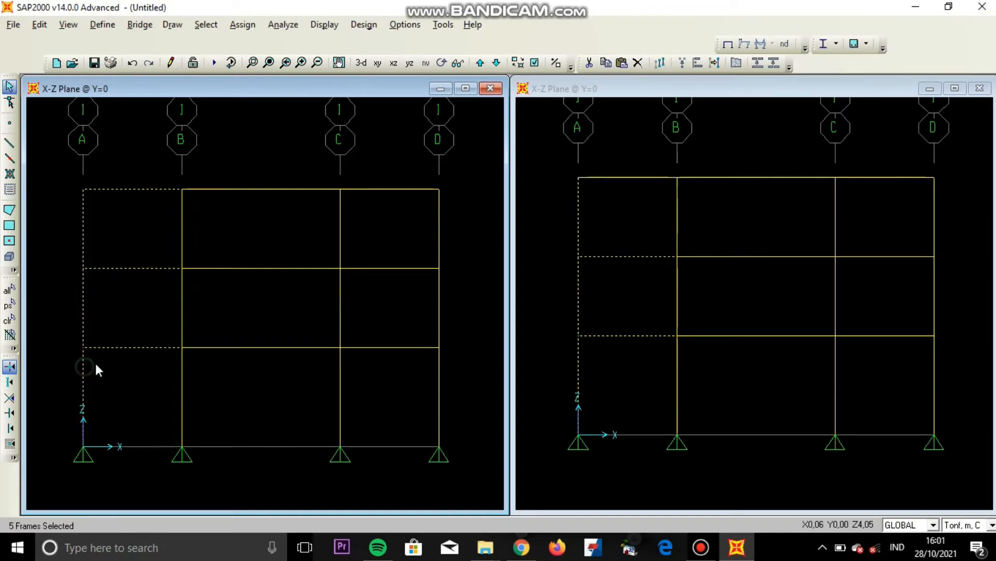
{"action": "left_click", "coordinate": [411, 189]}
{"action": "left_click", "coordinate": [439, 228]}
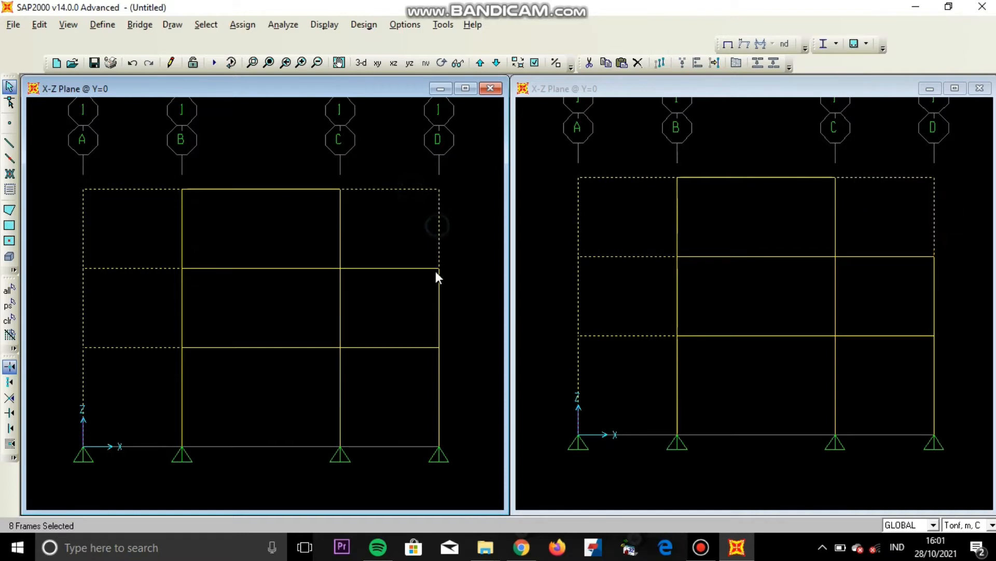
{"action": "left_click", "coordinate": [439, 300]}
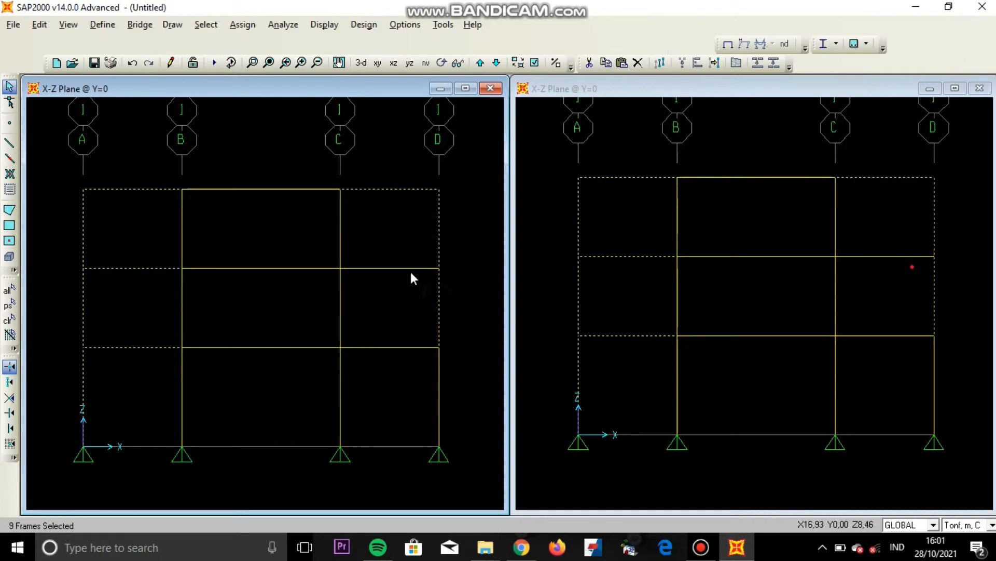
{"action": "left_click", "coordinate": [394, 346]}
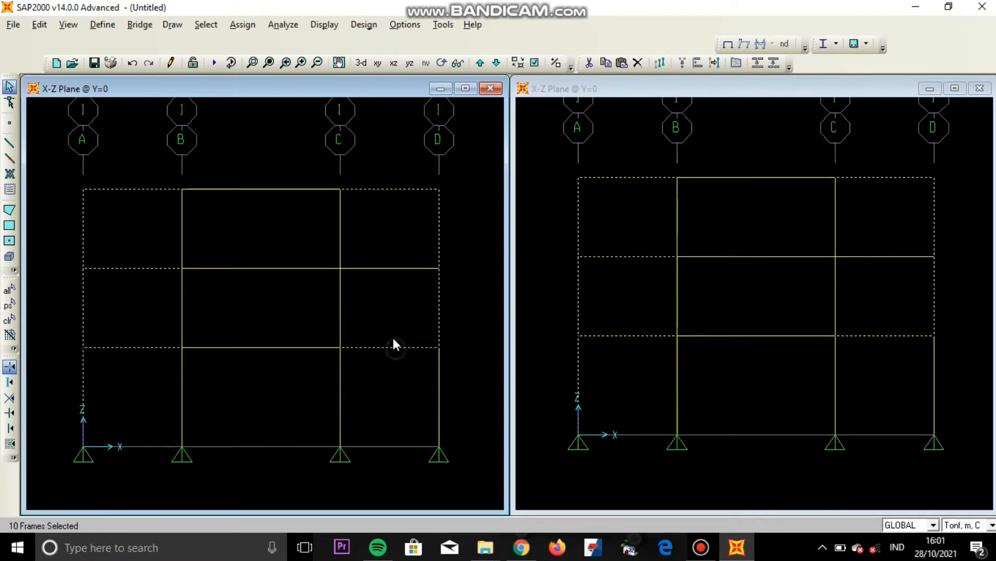
{"action": "left_click", "coordinate": [382, 268]}
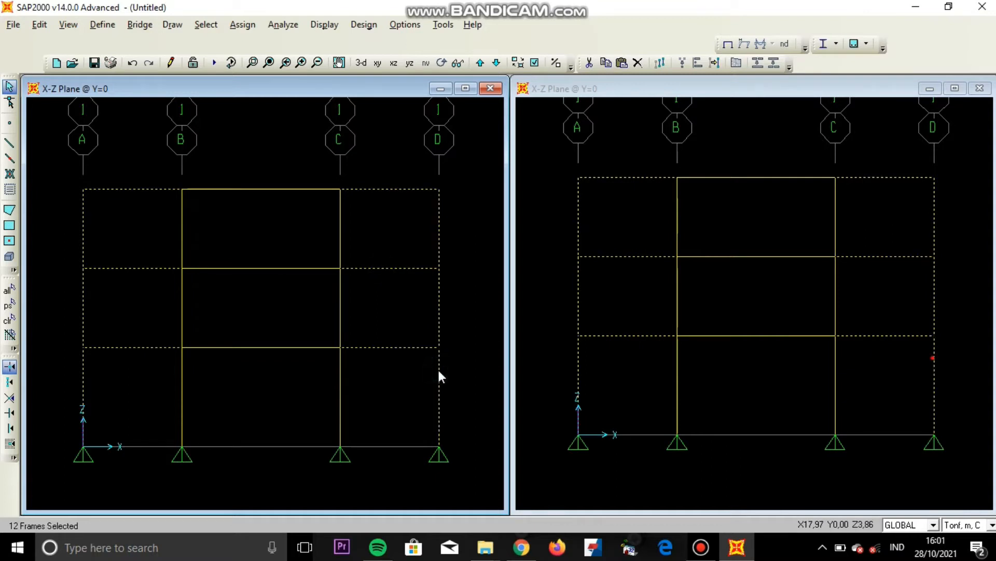
{"action": "key", "text": "Delete"}
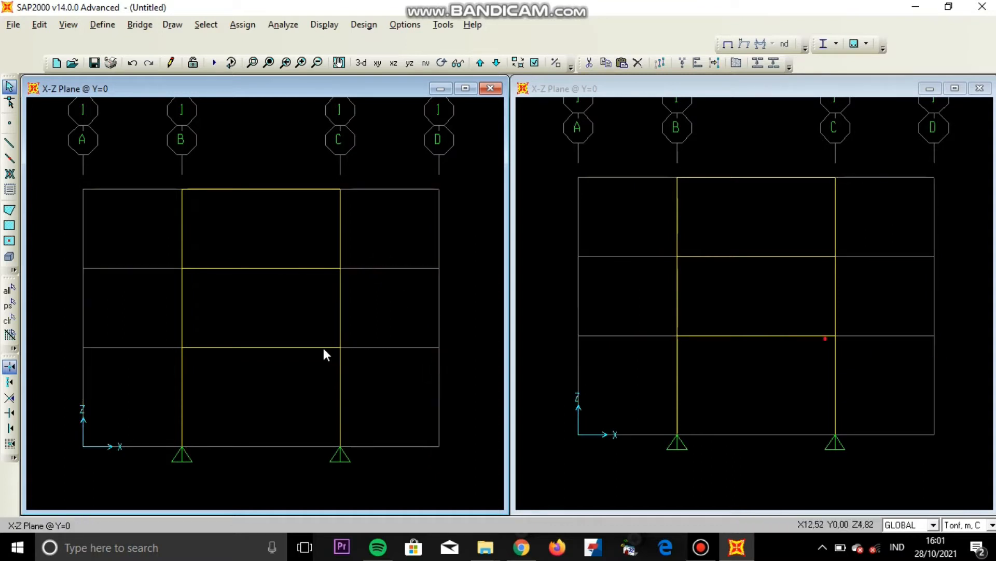
- Draw a straight frame with section I 1 diagonally from the base of grid A to the first-story joint on grid B
{"action": "middle_click_drag", "start_coordinate": [302, 301], "coordinate": [303, 306]}
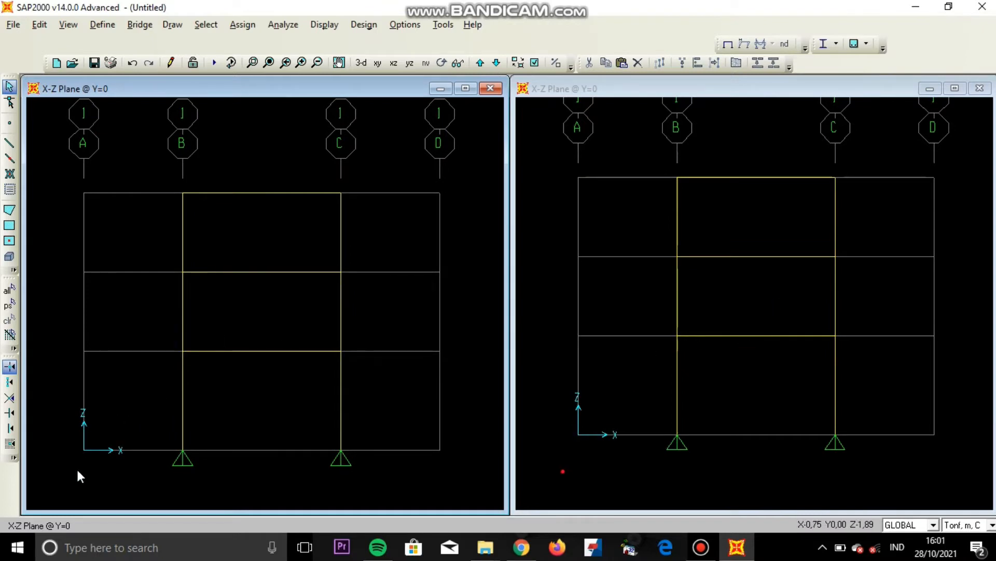
{"action": "left_click", "coordinate": [173, 25]}
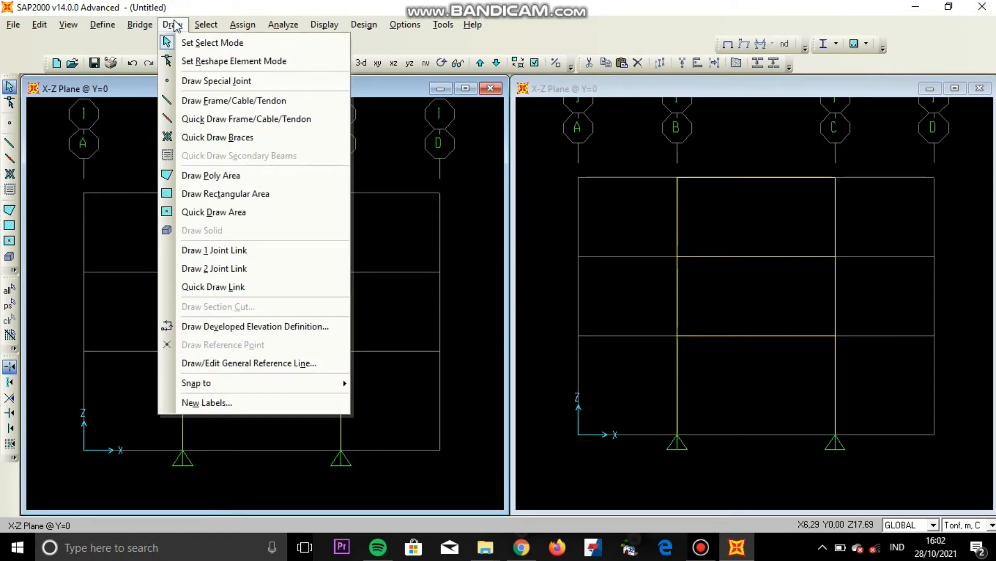
{"action": "left_click", "coordinate": [207, 102]}
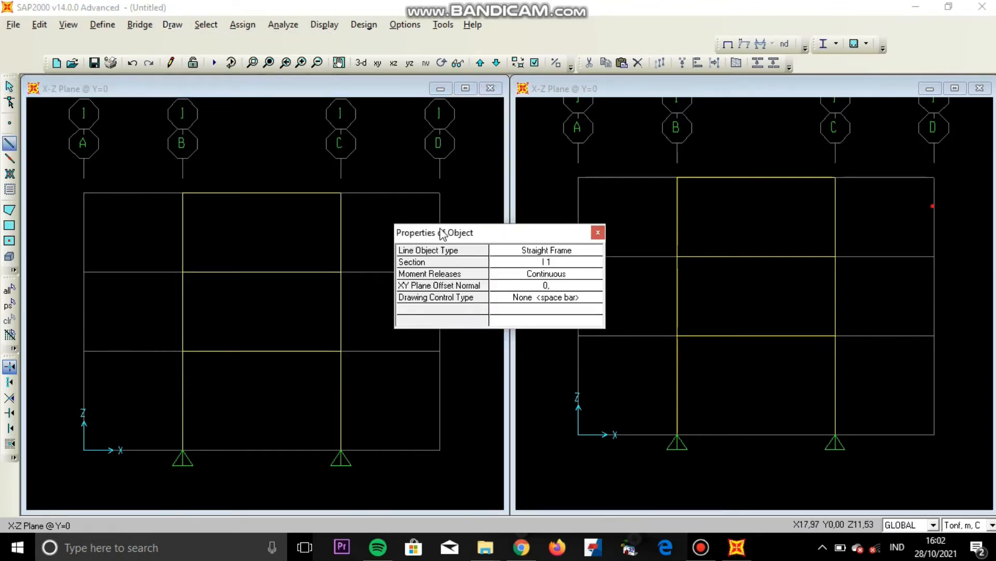
{"action": "left_click_drag", "start_coordinate": [444, 231], "coordinate": [655, 104]}
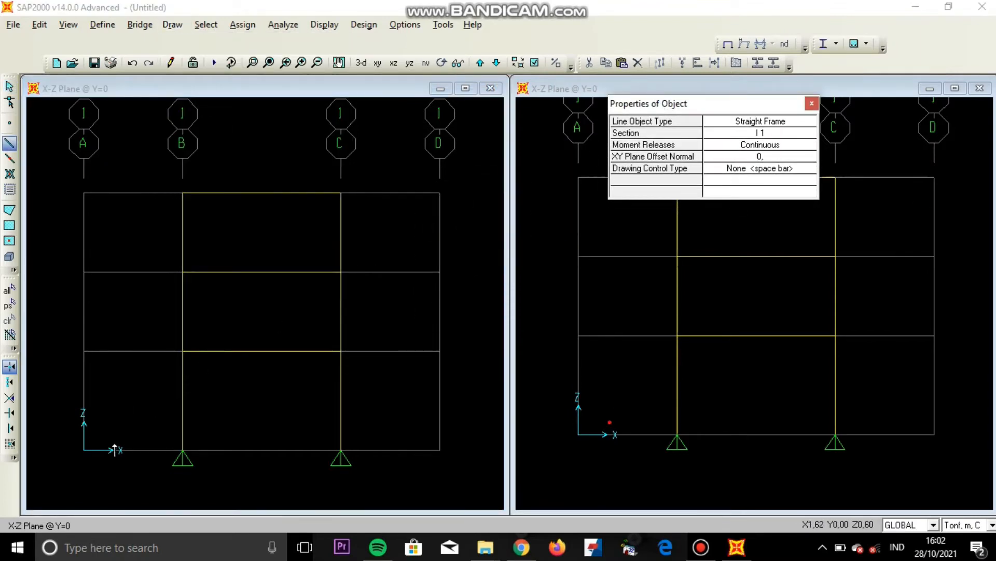
{"action": "left_click", "coordinate": [84, 450]}
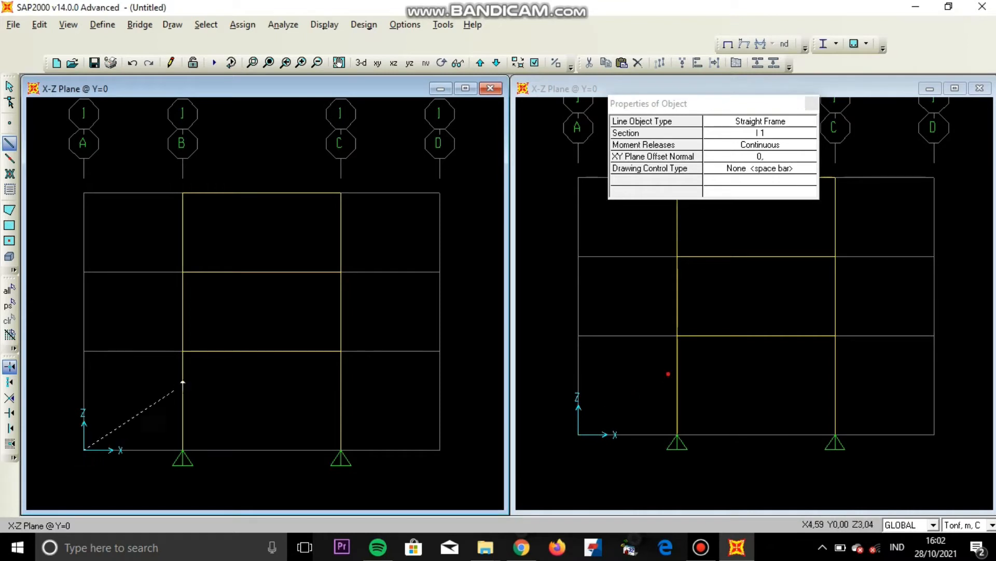
{"action": "left_click", "coordinate": [181, 351]}
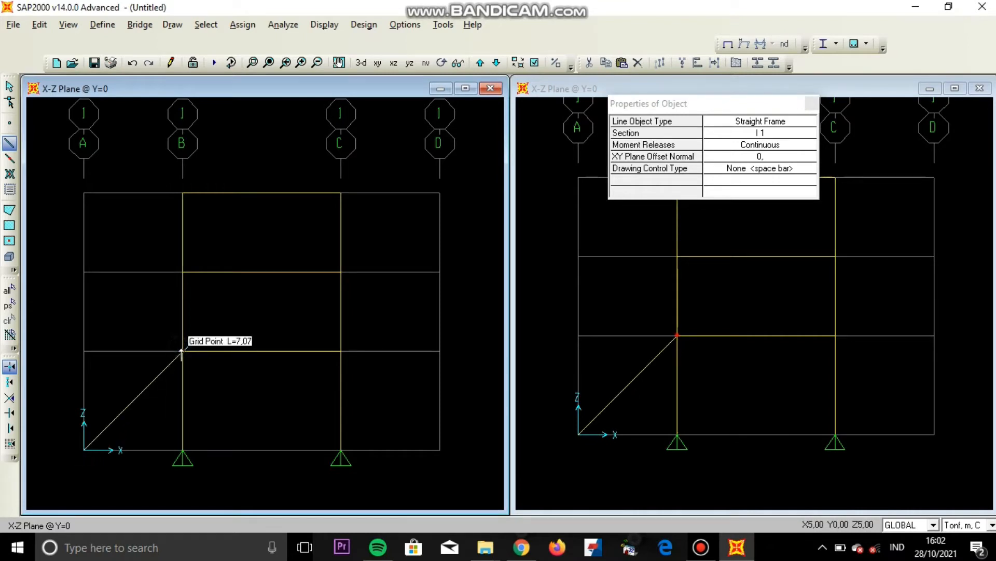
{"action": "key", "text": "Escape"}
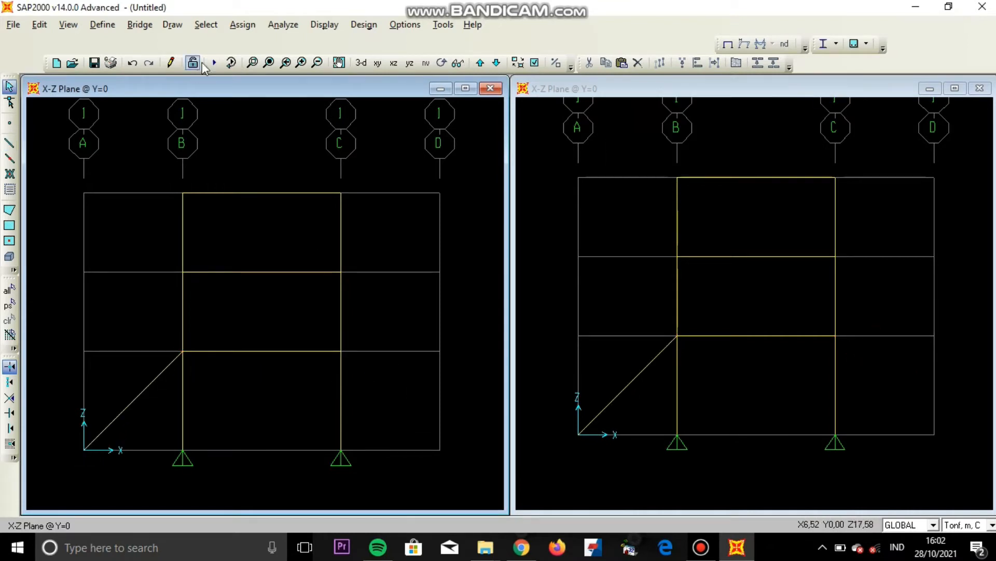
- Draw a straight frame with section I 1 diagonally from the base of grid D to the first-story joint on grid C
{"action": "left_click", "coordinate": [173, 25]}
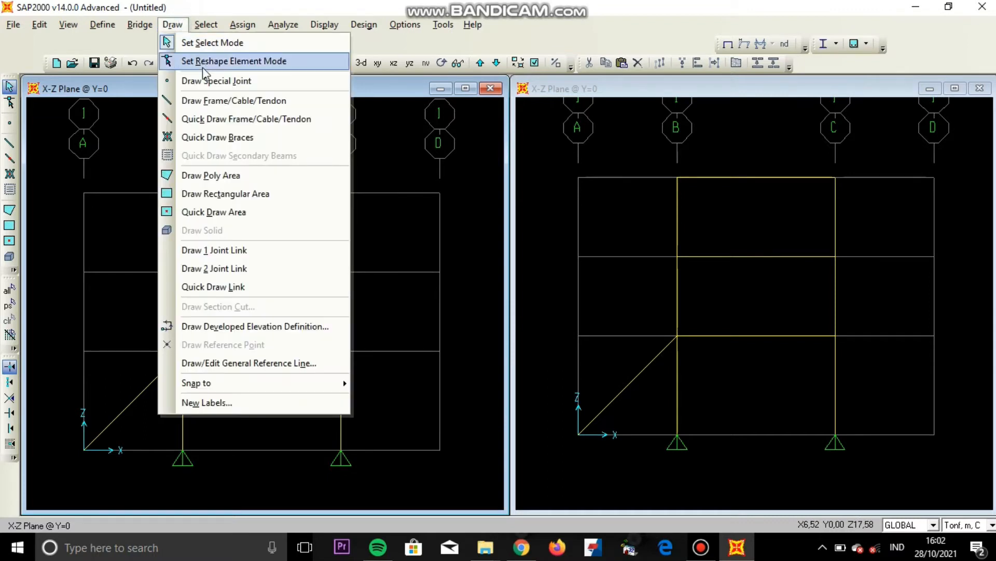
{"action": "left_click", "coordinate": [228, 101]}
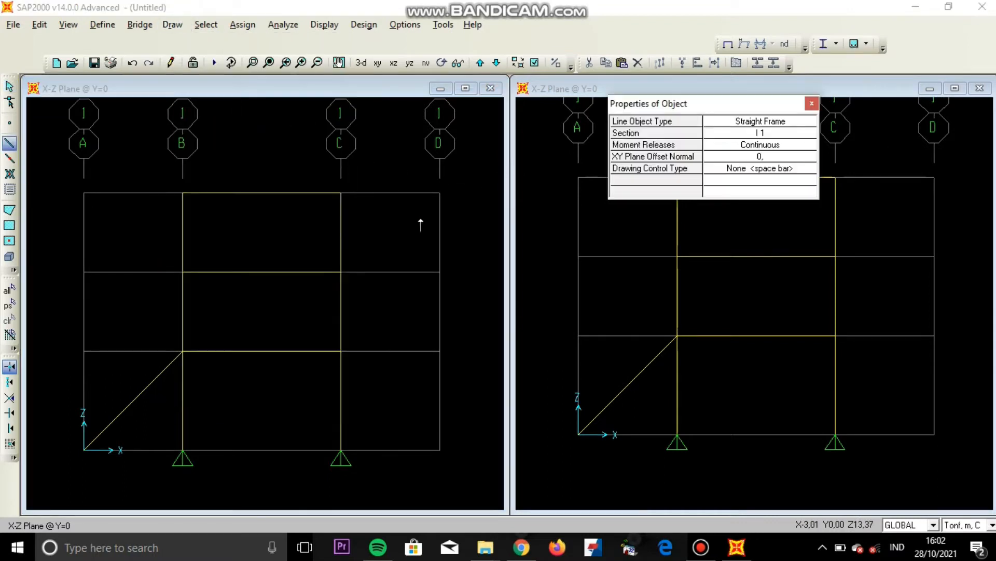
{"action": "left_click", "coordinate": [441, 449]}
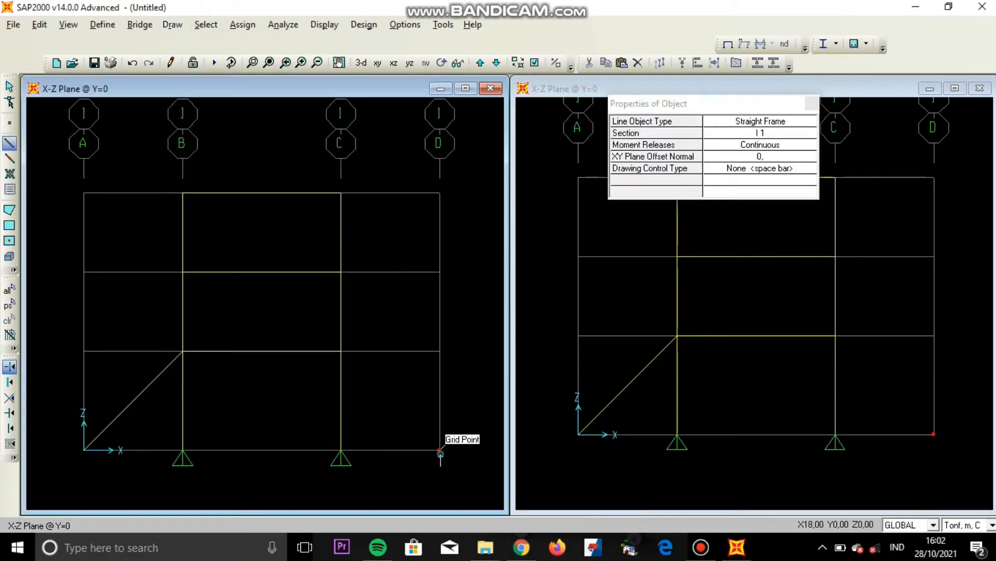
{"action": "left_click", "coordinate": [341, 351]}
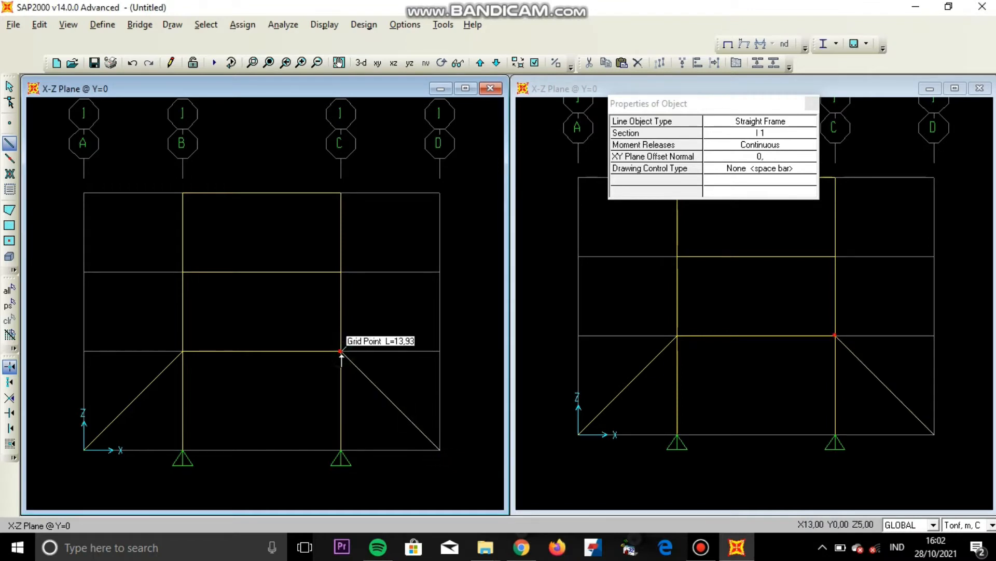
{"action": "key", "text": "Escape"}
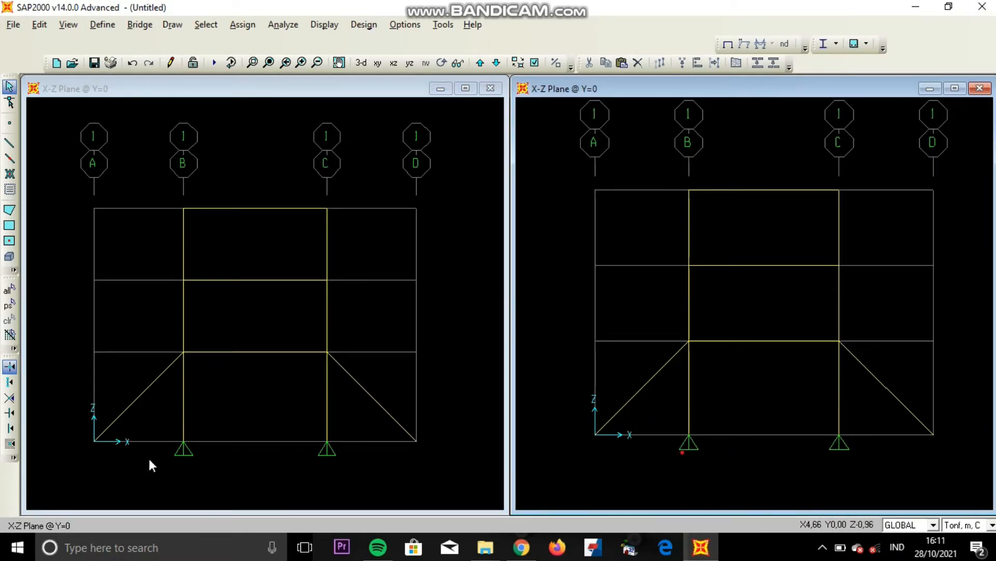
- Assign fully fixed restraints, with all translations and rotations locked, to the four base joints on grids A to D
{"action": "left_click", "coordinate": [93, 441]}
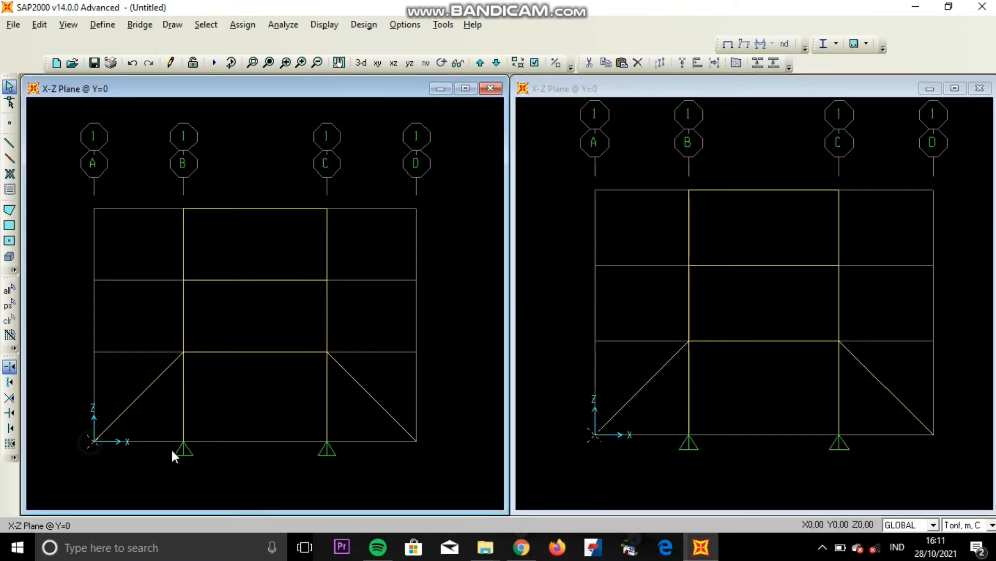
{"action": "left_click", "coordinate": [184, 442]}
{"action": "left_click", "coordinate": [326, 442]}
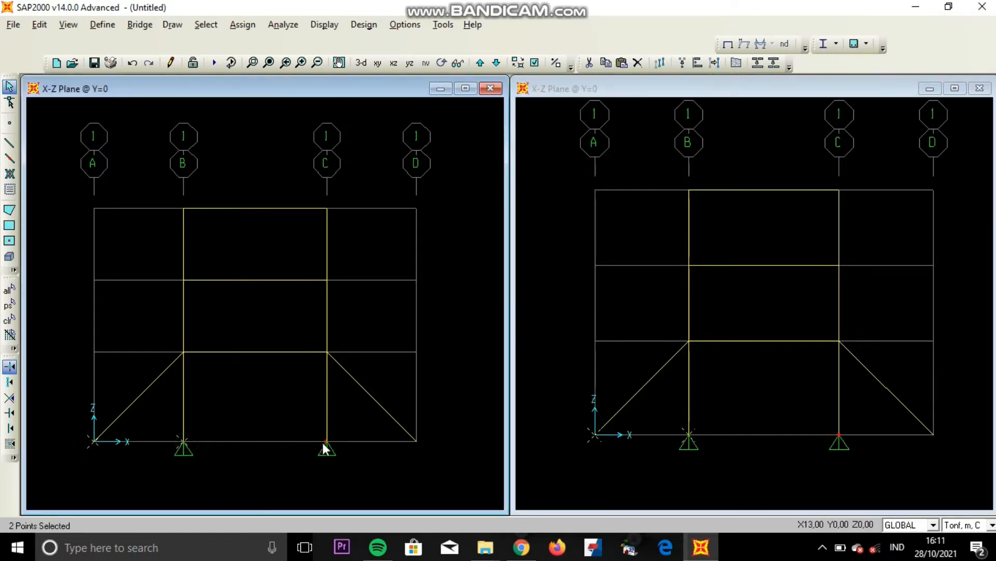
{"action": "left_click", "coordinate": [415, 440]}
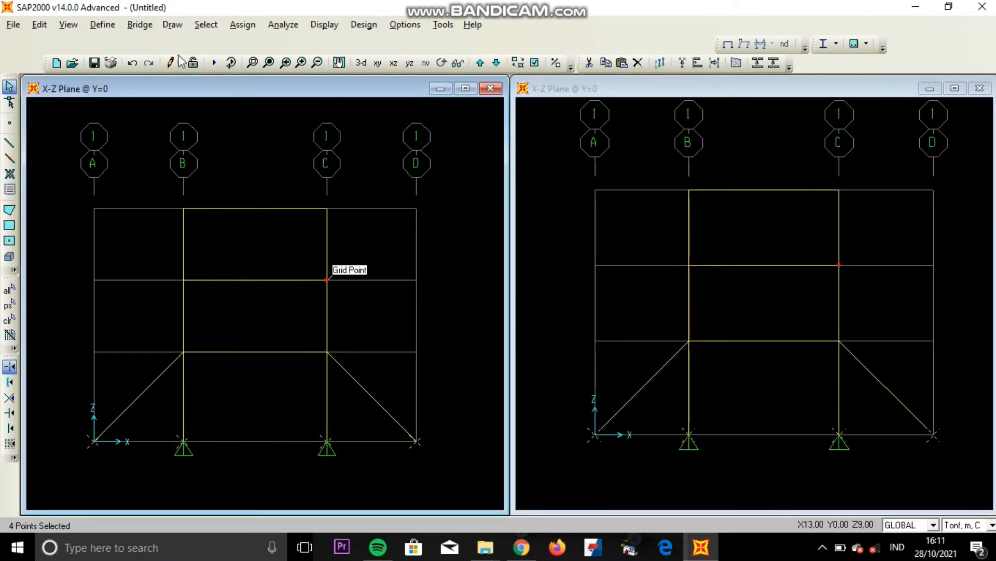
{"action": "left_click", "coordinate": [242, 24]}
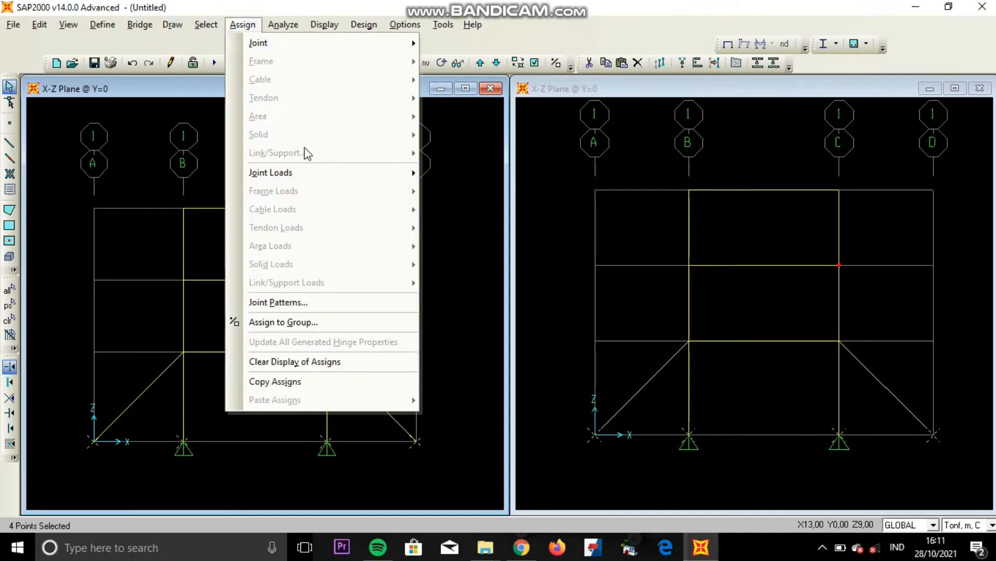
{"action": "mouse_move", "coordinate": [243, 43]}
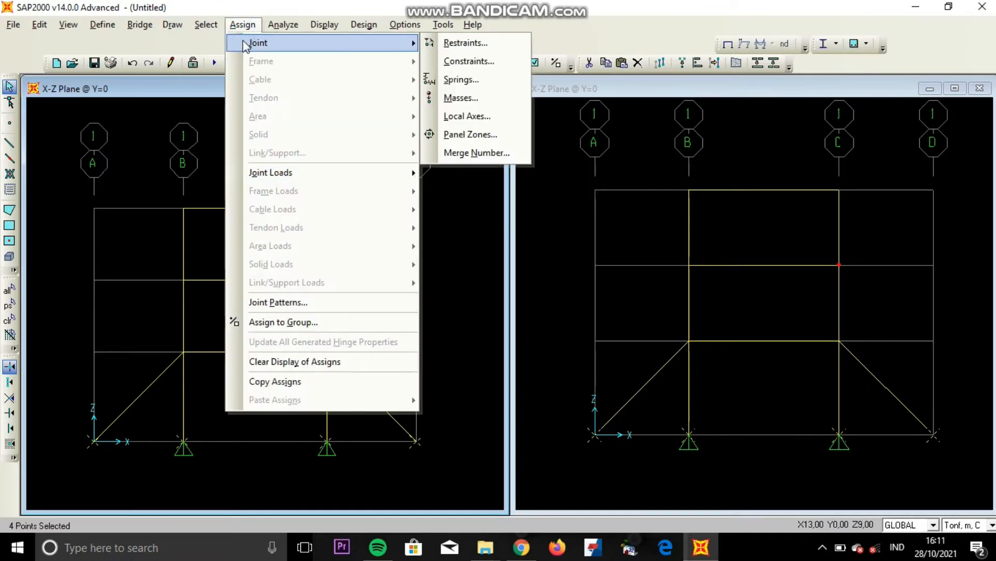
{"action": "left_click", "coordinate": [457, 43]}
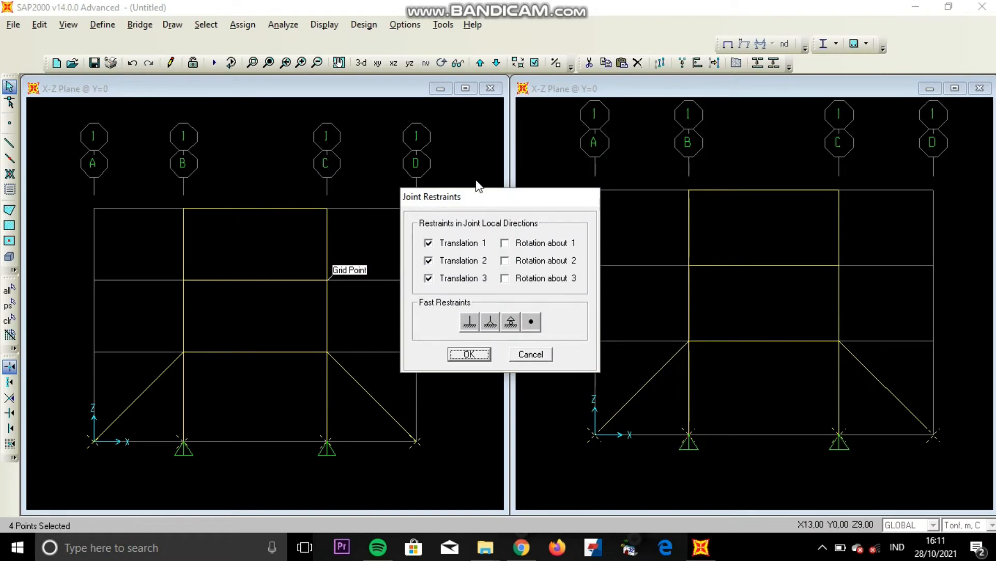
{"action": "left_click", "coordinate": [467, 328]}
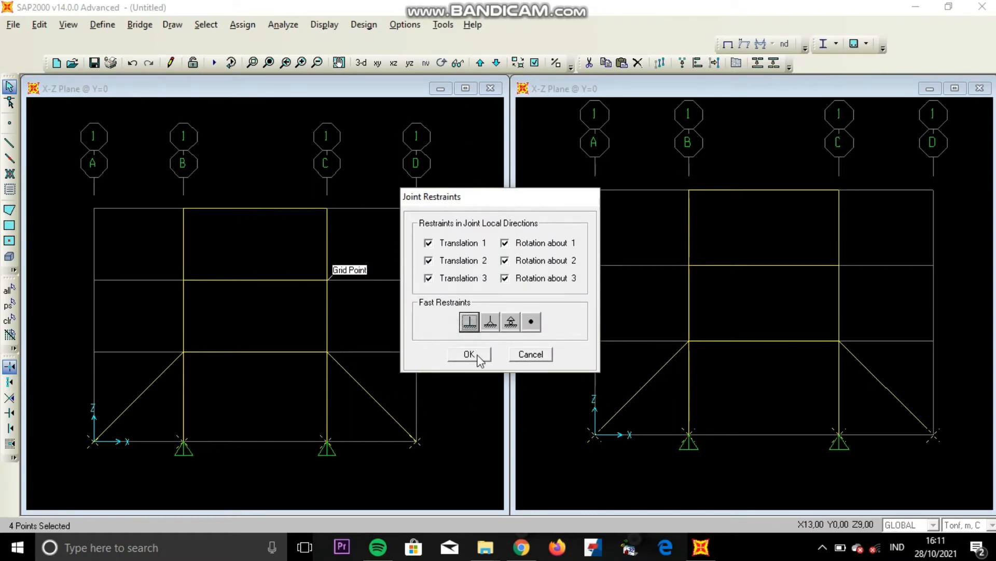
{"action": "left_click", "coordinate": [477, 356]}
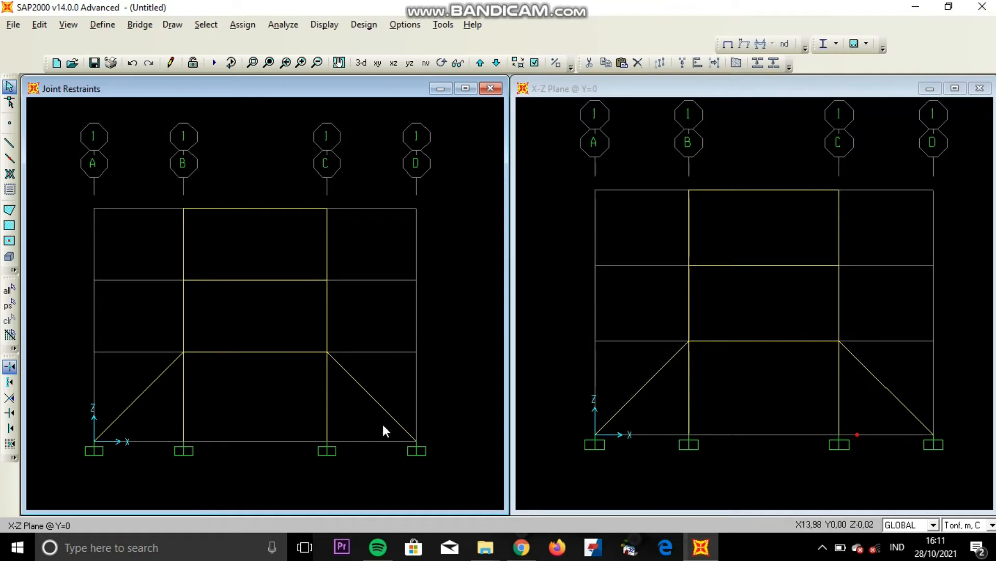
- Assign frame section I 3 to both diagonals, the two ground-story columns and the first-story beam
{"action": "left_click", "coordinate": [156, 381]}
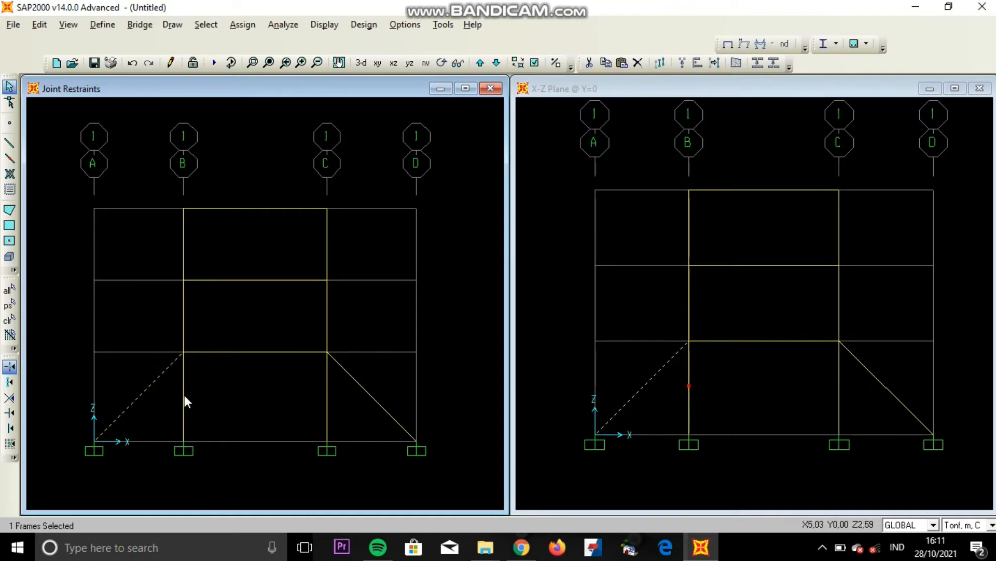
{"action": "left_click", "coordinate": [185, 393]}
{"action": "left_click", "coordinate": [219, 352]}
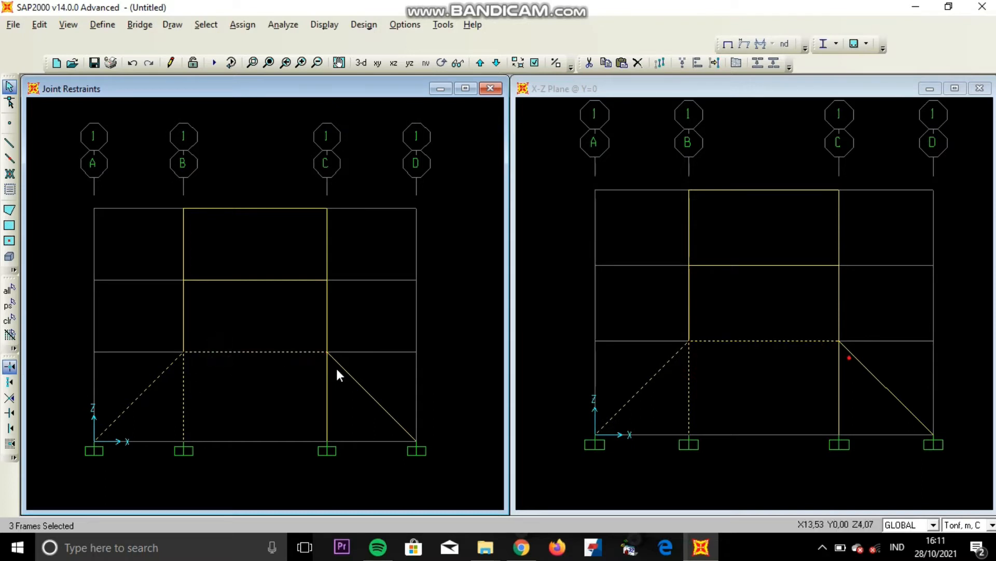
{"action": "left_click", "coordinate": [347, 376]}
{"action": "left_click", "coordinate": [329, 379]}
{"action": "left_click", "coordinate": [237, 26]}
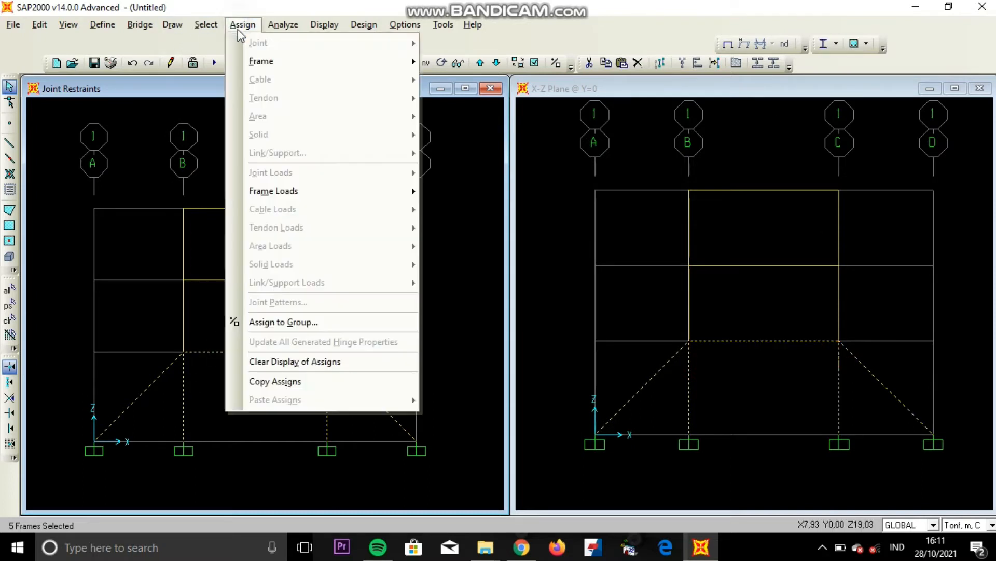
{"action": "mouse_move", "coordinate": [403, 64]}
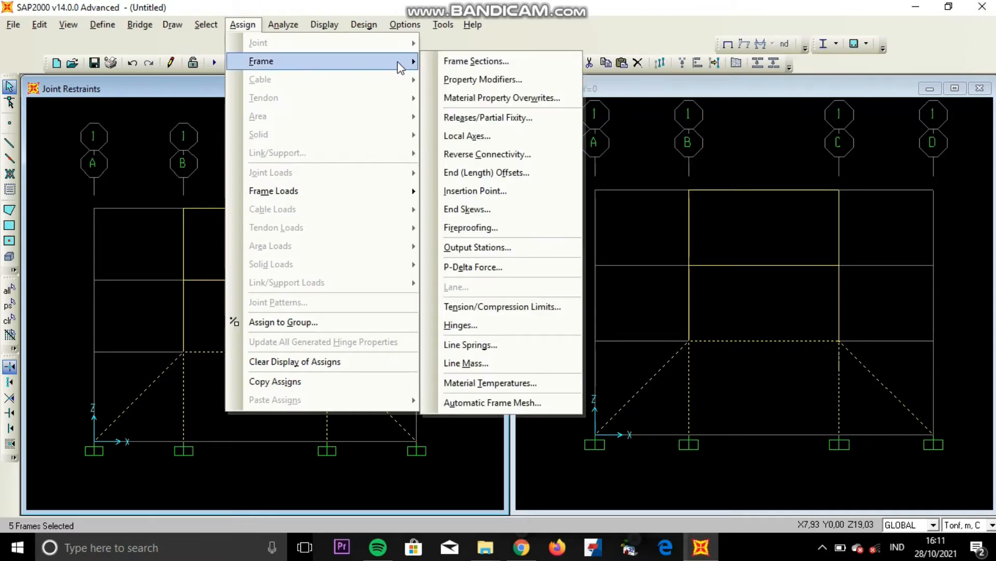
{"action": "left_click", "coordinate": [457, 61]}
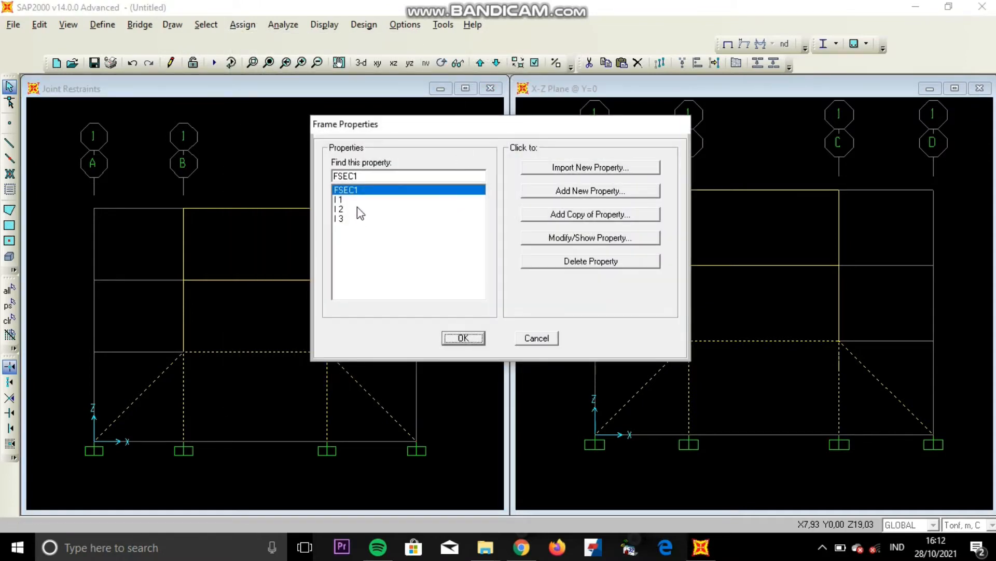
{"action": "left_click", "coordinate": [365, 219]}
{"action": "left_click", "coordinate": [464, 338]}
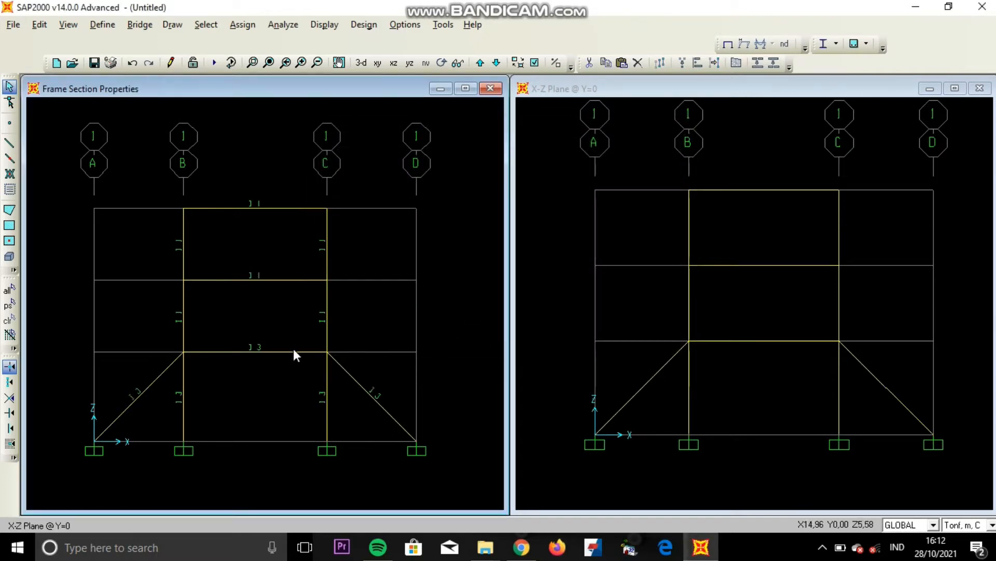
- Assign frame section I 2 to the two second-story columns and the second-story beam in the central bay
{"action": "left_click", "coordinate": [182, 318]}
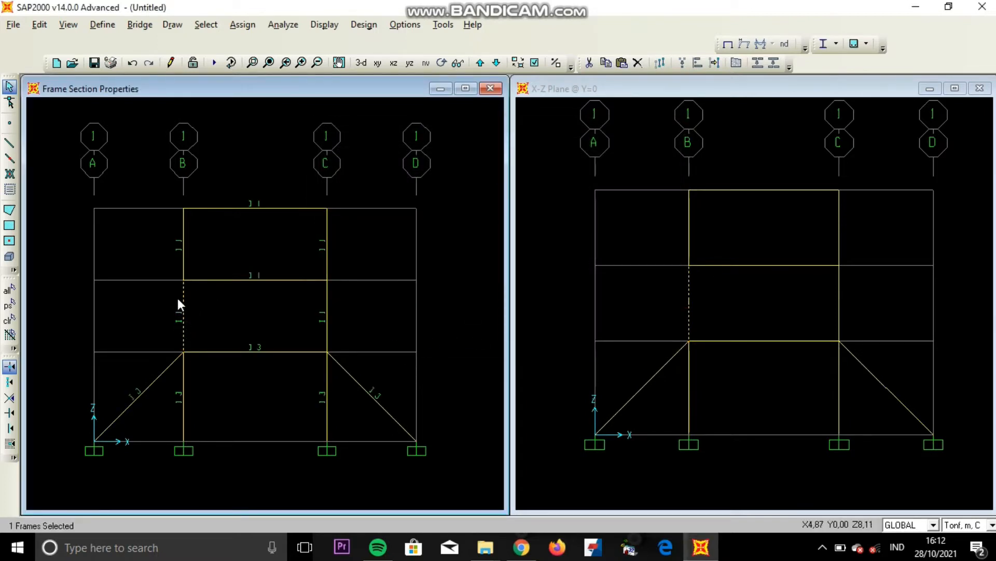
{"action": "left_click", "coordinate": [217, 279]}
{"action": "left_click", "coordinate": [327, 304]}
{"action": "left_click", "coordinate": [242, 24]}
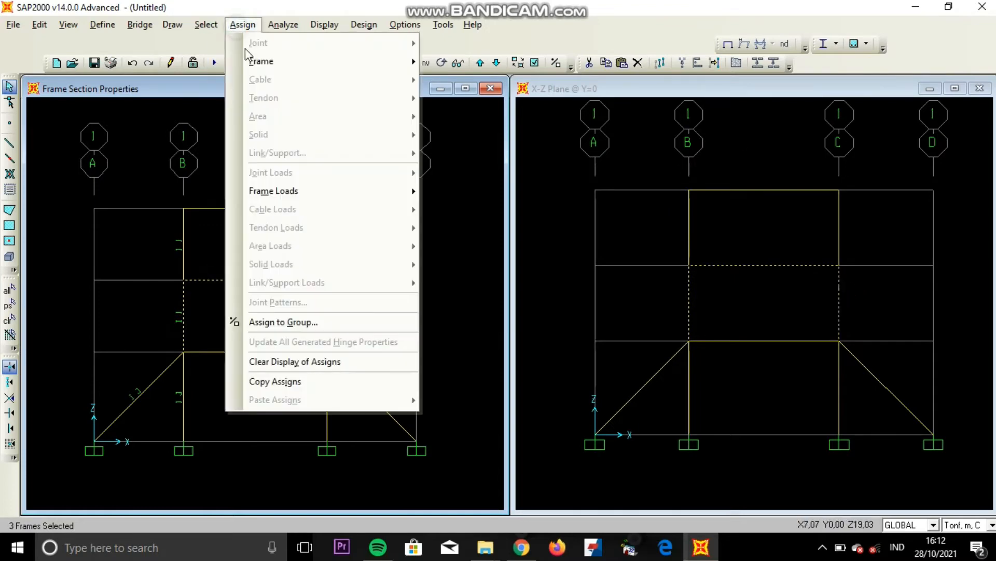
{"action": "mouse_move", "coordinate": [281, 62]}
{"action": "left_click", "coordinate": [451, 60]}
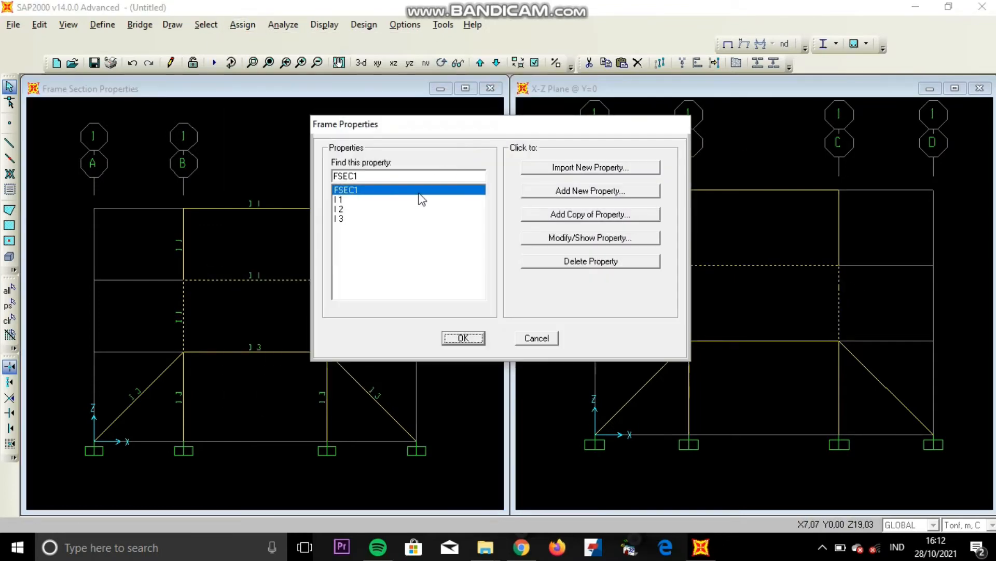
{"action": "left_click", "coordinate": [374, 210]}
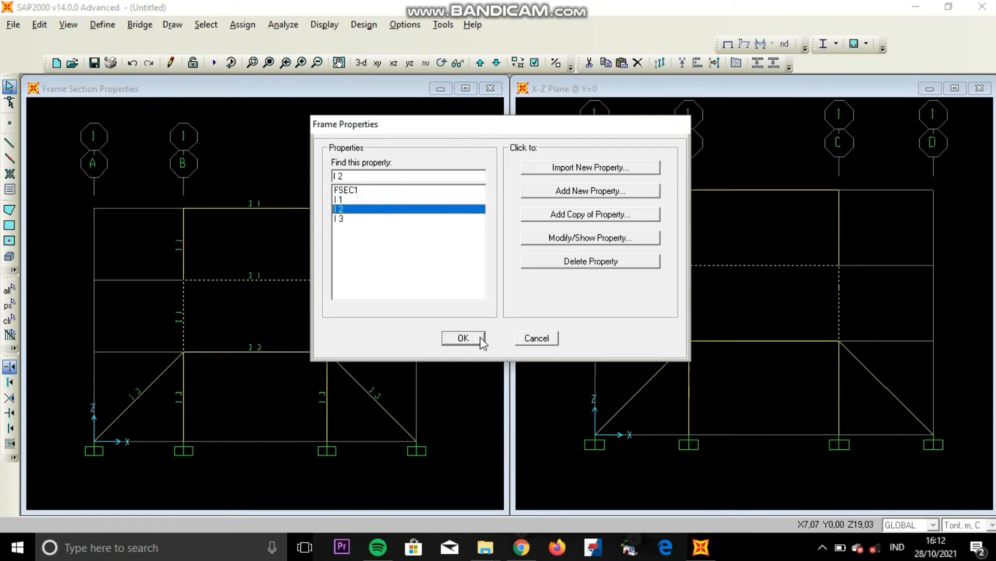
{"action": "left_click", "coordinate": [463, 337]}
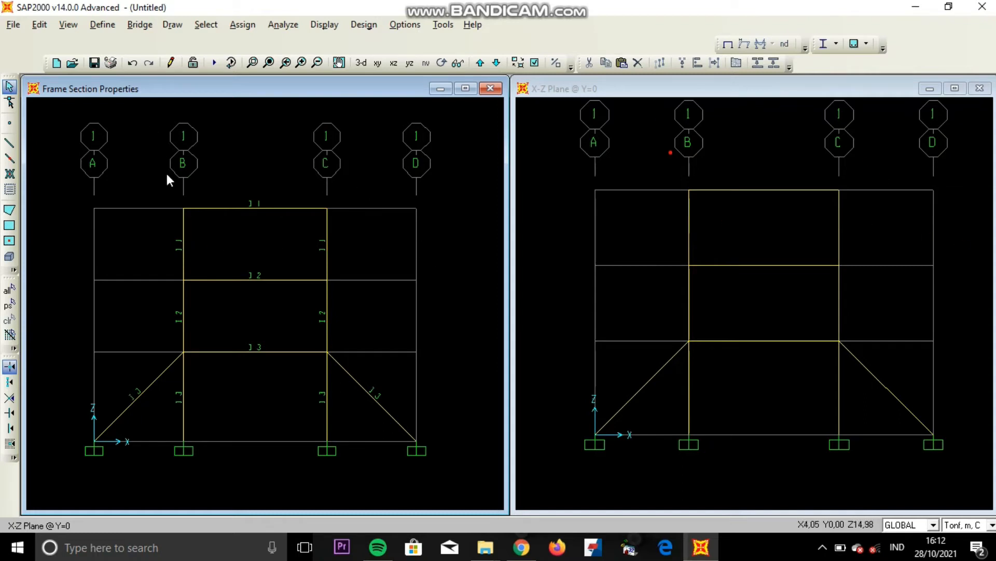
- Add a load pattern named B.hidup of type LIVE with a self-weight multiplier of 0
{"action": "left_click", "coordinate": [115, 26]}
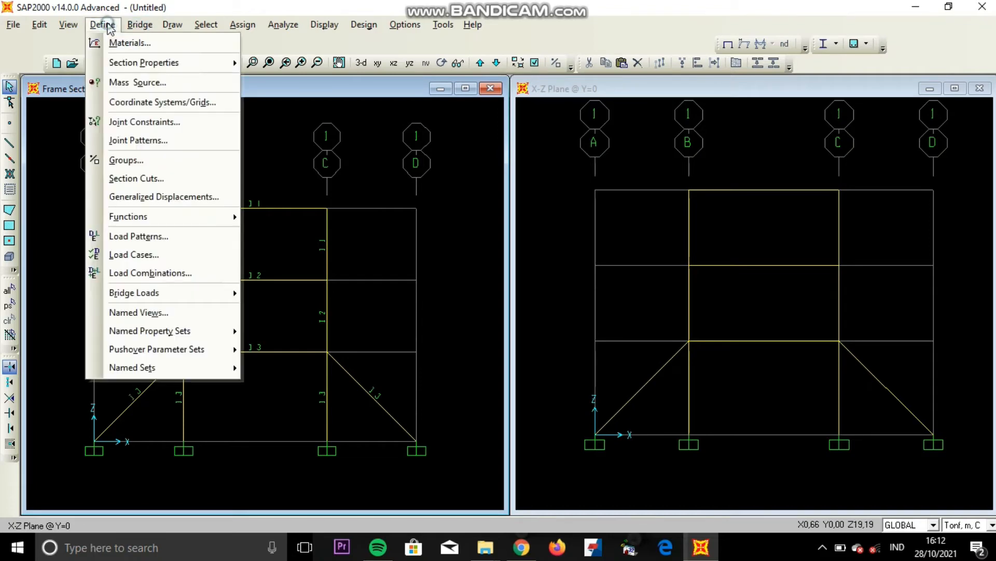
{"action": "left_click", "coordinate": [136, 239]}
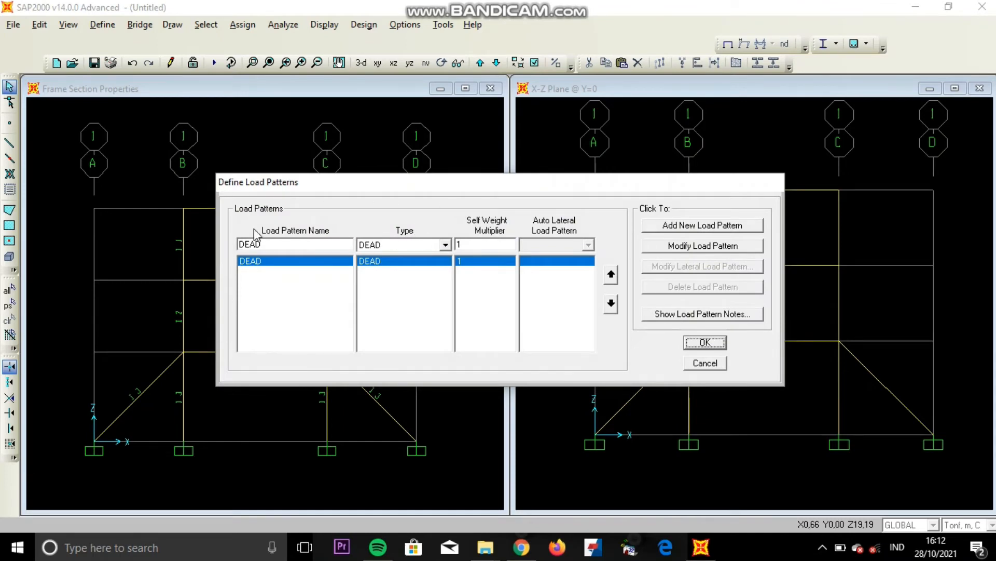
{"action": "double_click", "coordinate": [271, 244]}
{"action": "type", "text": "B.hidup"}
{"action": "left_click", "coordinate": [420, 244]}
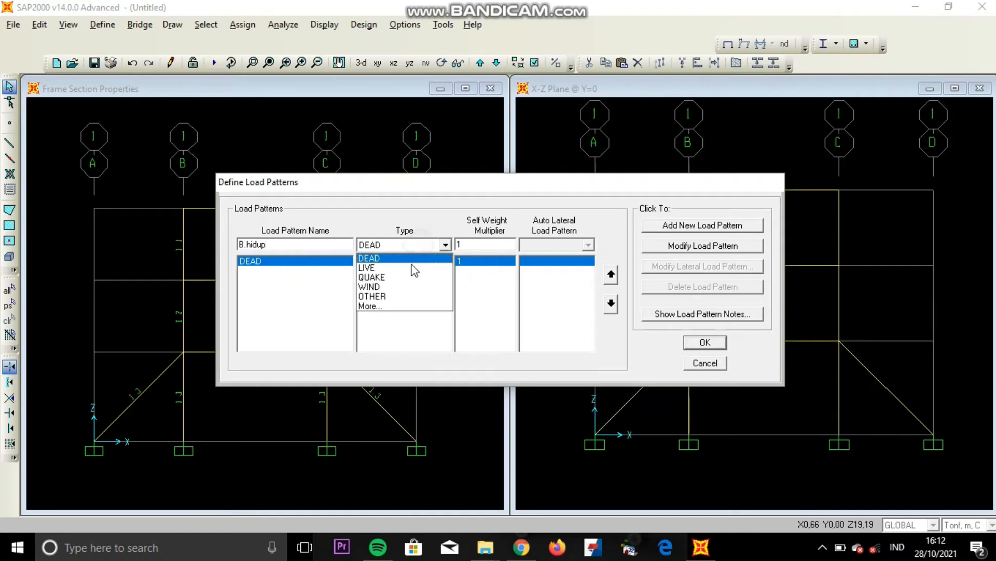
{"action": "left_click", "coordinate": [407, 271]}
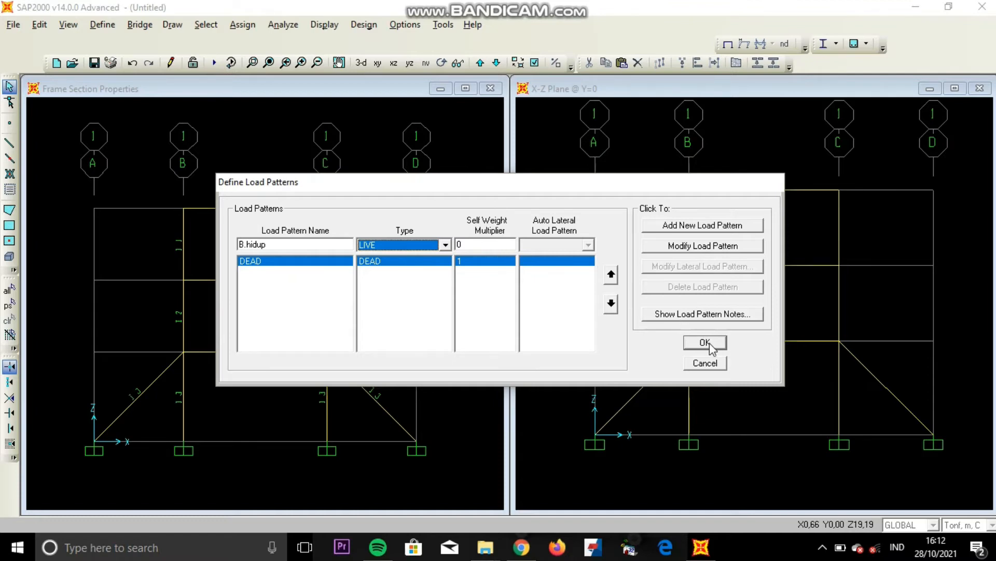
{"action": "left_click", "coordinate": [697, 226]}
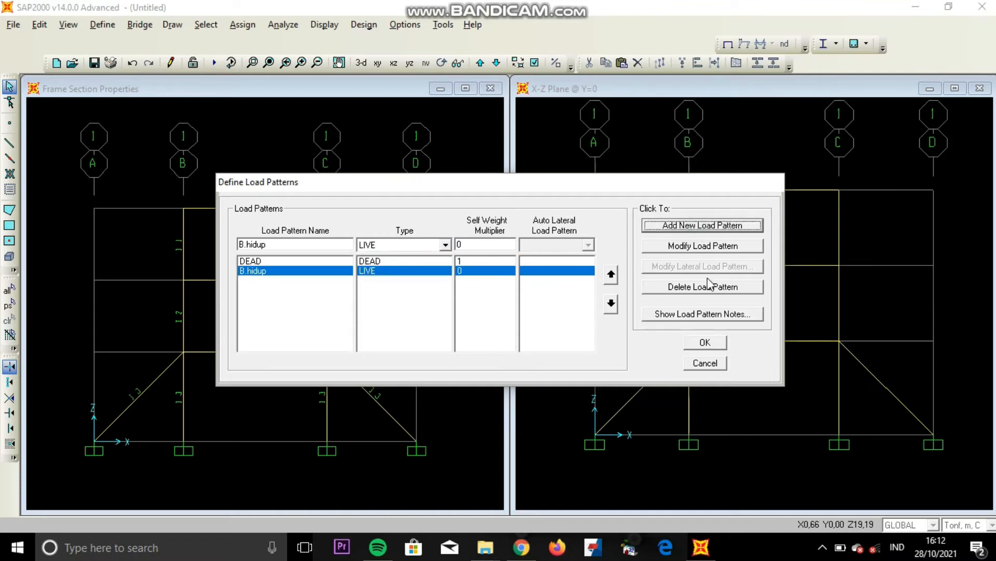
{"action": "left_click", "coordinate": [706, 341]}
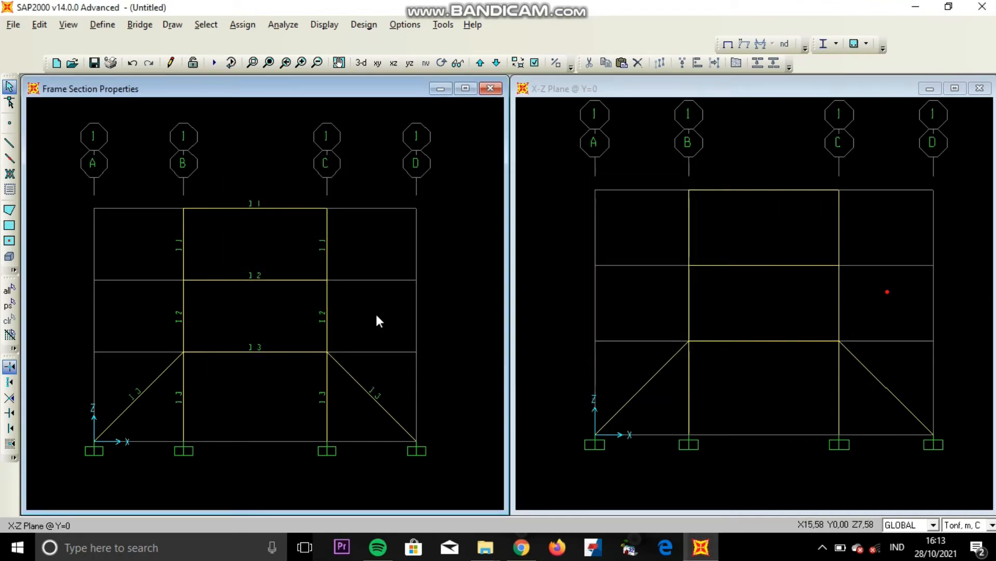
{"action": "scroll", "coordinate": [392, 348], "scroll_direction": "down", "scroll_amount": 1}
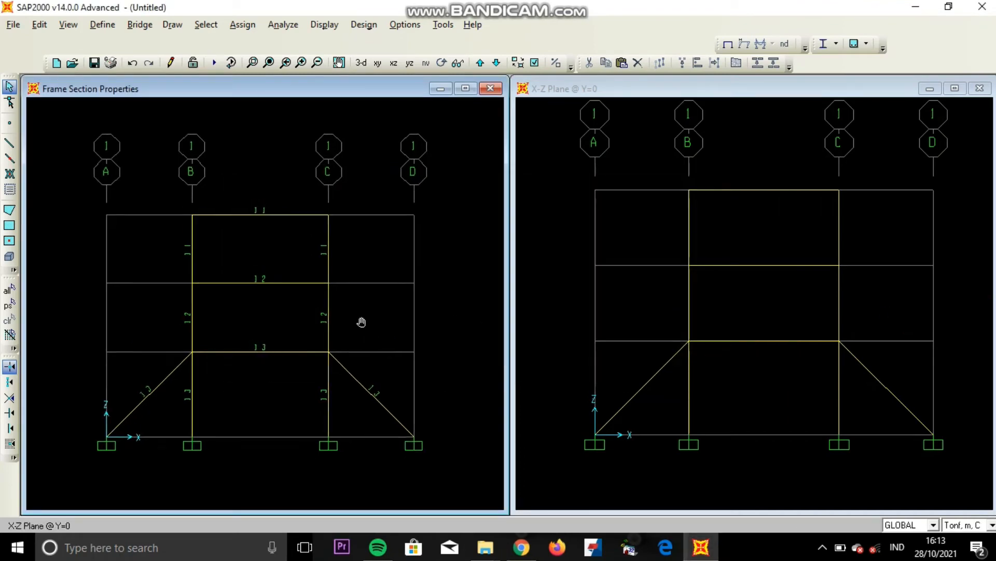
{"action": "scroll", "coordinate": [362, 322], "scroll_direction": "down", "scroll_amount": 1}
{"action": "scroll", "coordinate": [354, 304], "scroll_direction": "up", "scroll_amount": 1}
{"action": "middle_click_drag", "start_coordinate": [354, 303], "coordinate": [383, 313]}
{"action": "scroll", "coordinate": [371, 306], "scroll_direction": "up", "scroll_amount": 2}
{"action": "scroll", "coordinate": [371, 304], "scroll_direction": "down", "scroll_amount": 1}
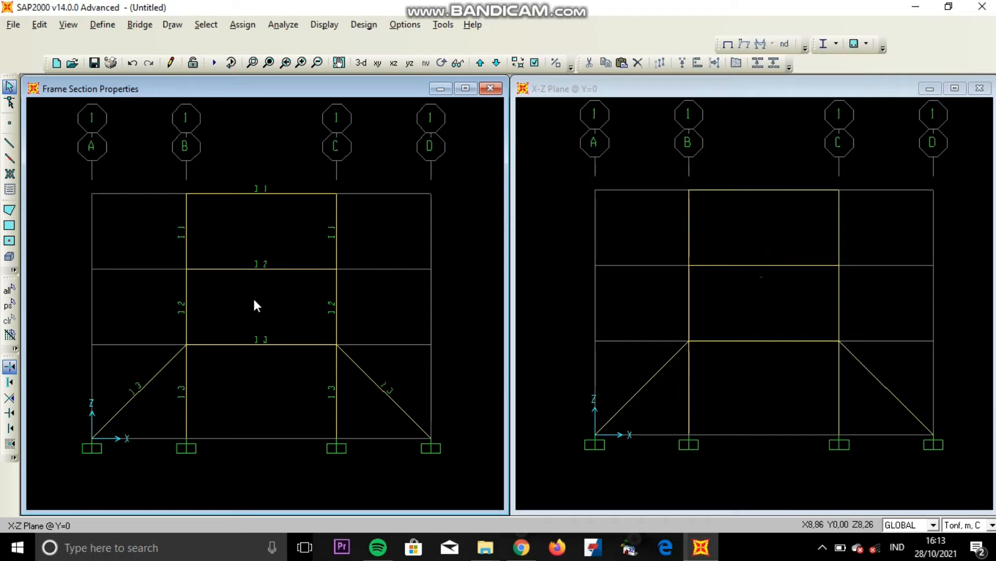
- Start a distributed frame load on the first-story beam under the B.hidup load pattern
{"action": "left_click", "coordinate": [260, 343]}
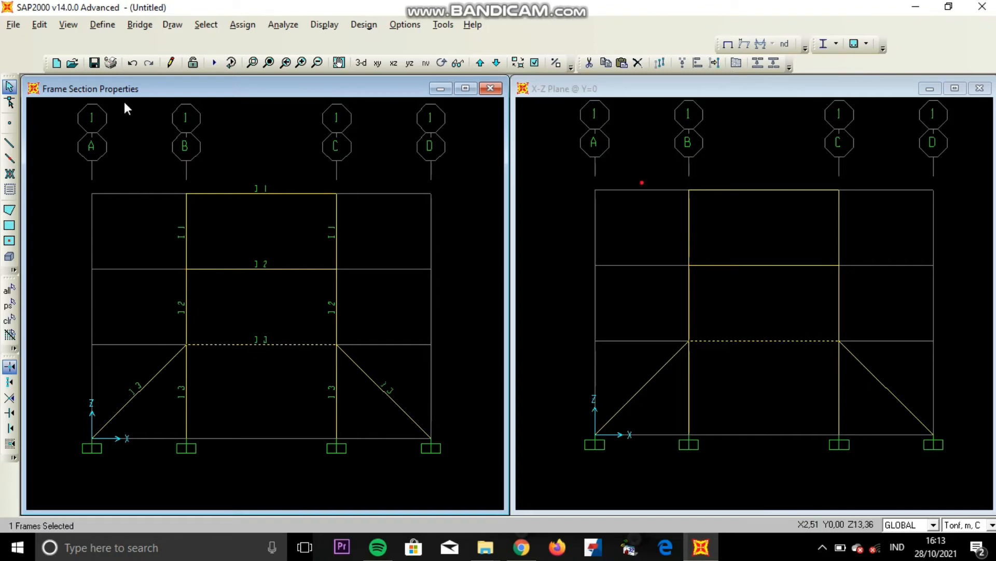
{"action": "left_click", "coordinate": [242, 26]}
{"action": "mouse_move", "coordinate": [285, 191]}
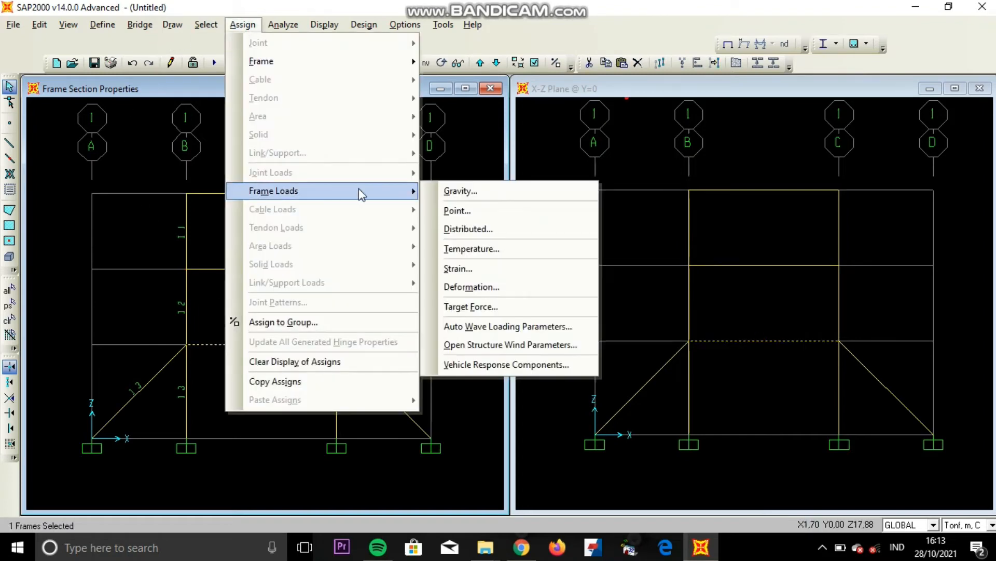
{"action": "left_click", "coordinate": [487, 231]}
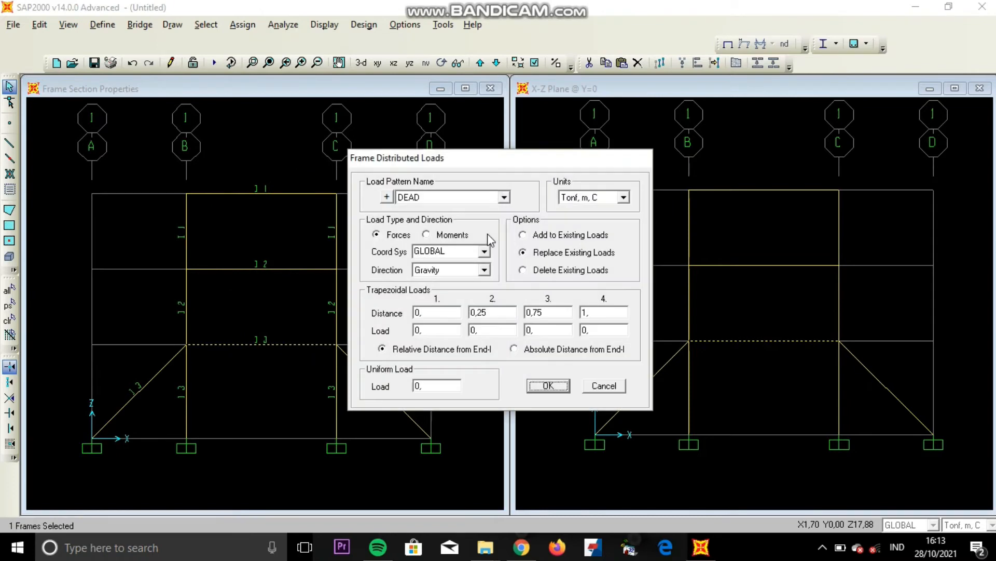
{"action": "left_click", "coordinate": [434, 196]}
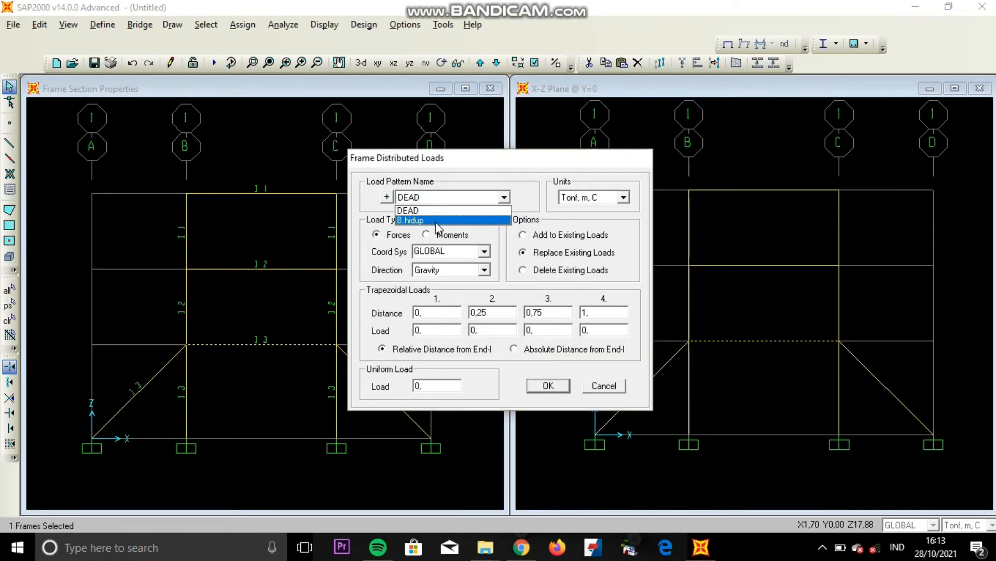
{"action": "left_click", "coordinate": [437, 221]}
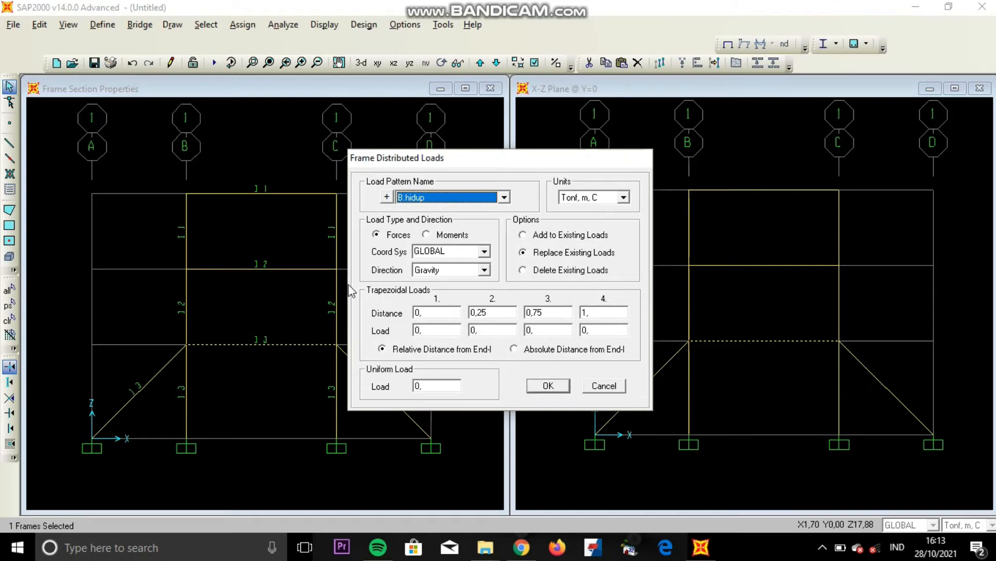
{"action": "left_click", "coordinate": [516, 348]}
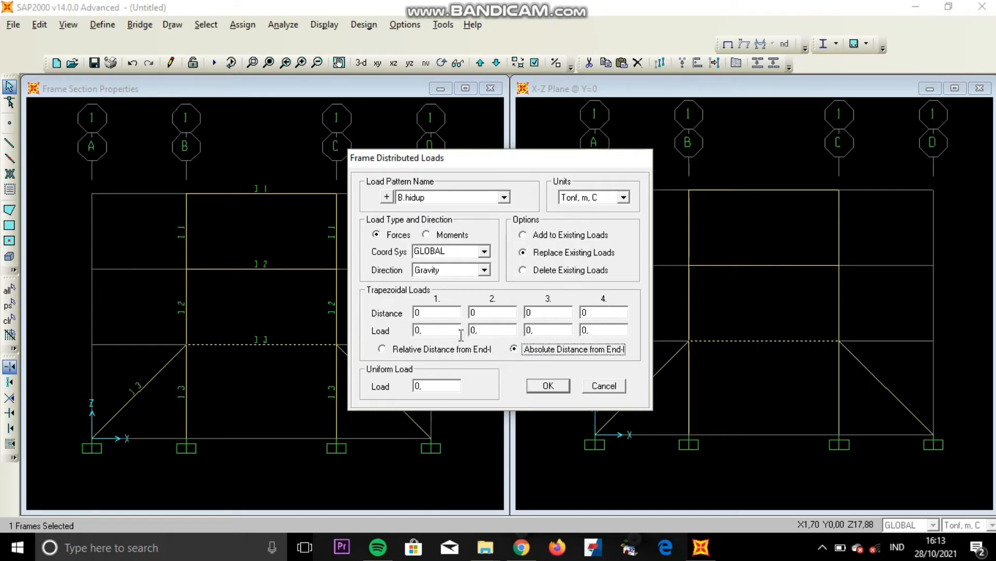
{"action": "double_click", "coordinate": [492, 311]}
{"action": "left_click", "coordinate": [492, 310]}
{"action": "type", "text": "2"}
{"action": "key", "text": "BackSpace"}
{"action": "type", "text": "2"}
{"action": "left_click", "coordinate": [489, 349]}
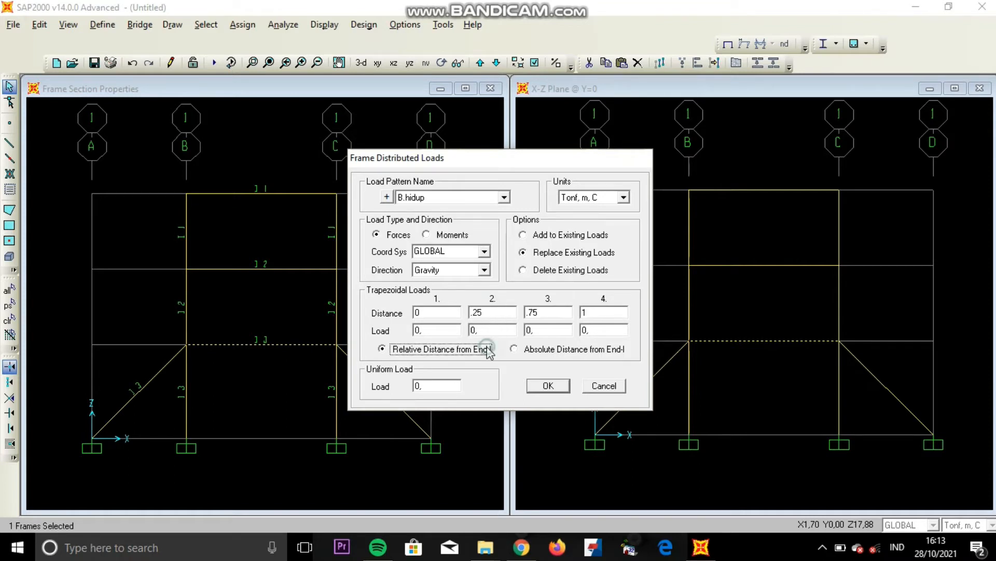
- Use absolute distances from End-I and set the second trapezoidal point to distance 2 with load 6,521
{"action": "left_click", "coordinate": [527, 351]}
{"action": "double_click", "coordinate": [496, 312]}
{"action": "type", "text": "2"}
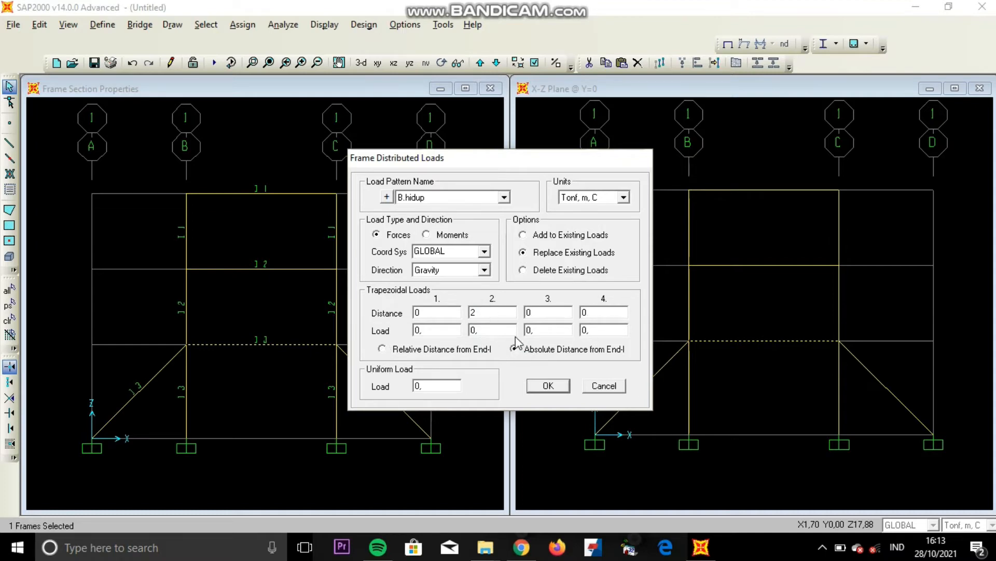
{"action": "double_click", "coordinate": [506, 331]}
{"action": "type", "text": "6,521"}
- Set the third trapezoidal point to distance 6 with load 6,521 and the fourth distance to 8, and apply the load to the first-story beam
{"action": "double_click", "coordinate": [543, 313]}
{"action": "type", "text": "6"}
{"action": "double_click", "coordinate": [555, 331]}
{"action": "type", "text": "6"}
{"action": "left_click", "coordinate": [555, 331]}
{"action": "type", "text": "21521"}
{"action": "double_click", "coordinate": [586, 313]}
{"action": "type", "text": "8"}
{"action": "left_click", "coordinate": [548, 386]}
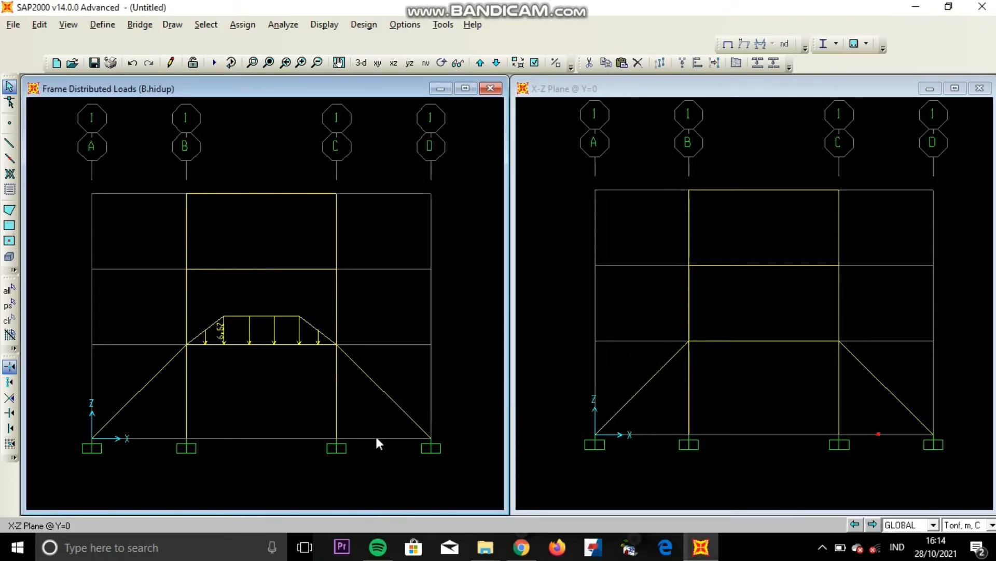
- Start a distributed load on the second-story beam and reset its trapezoidal distances and loads to 0
{"action": "left_click", "coordinate": [312, 270]}
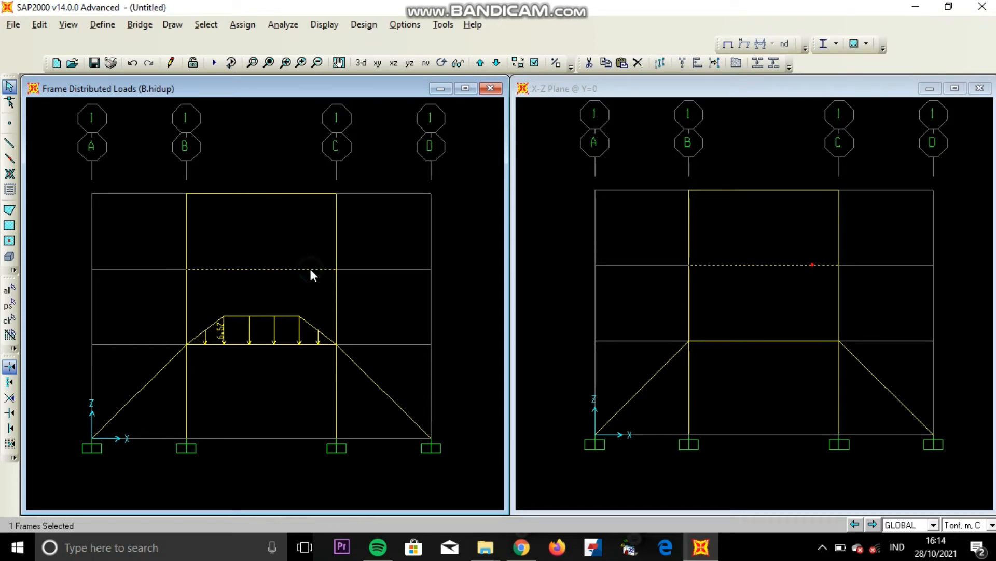
{"action": "left_click", "coordinate": [243, 25]}
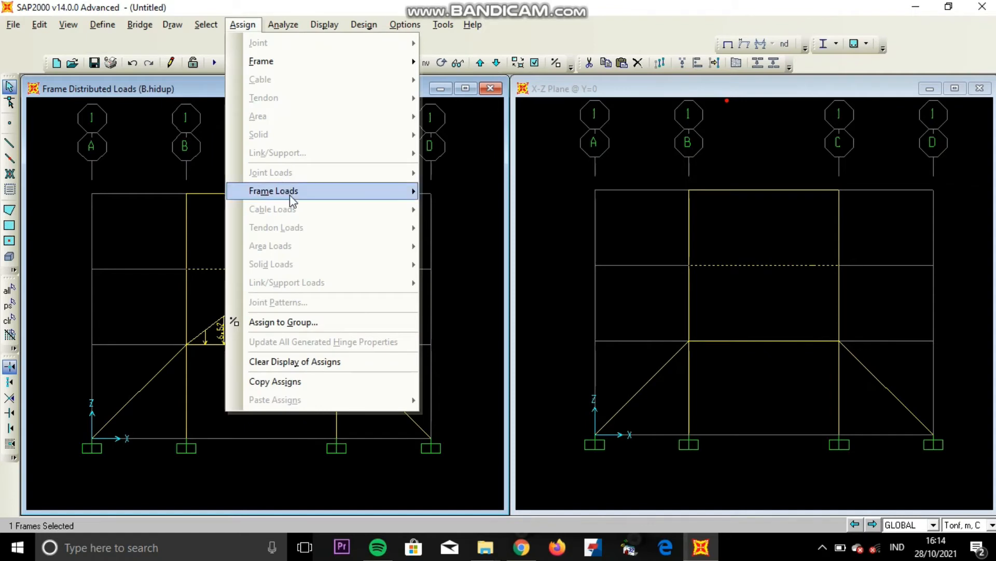
{"action": "mouse_move", "coordinate": [289, 195]}
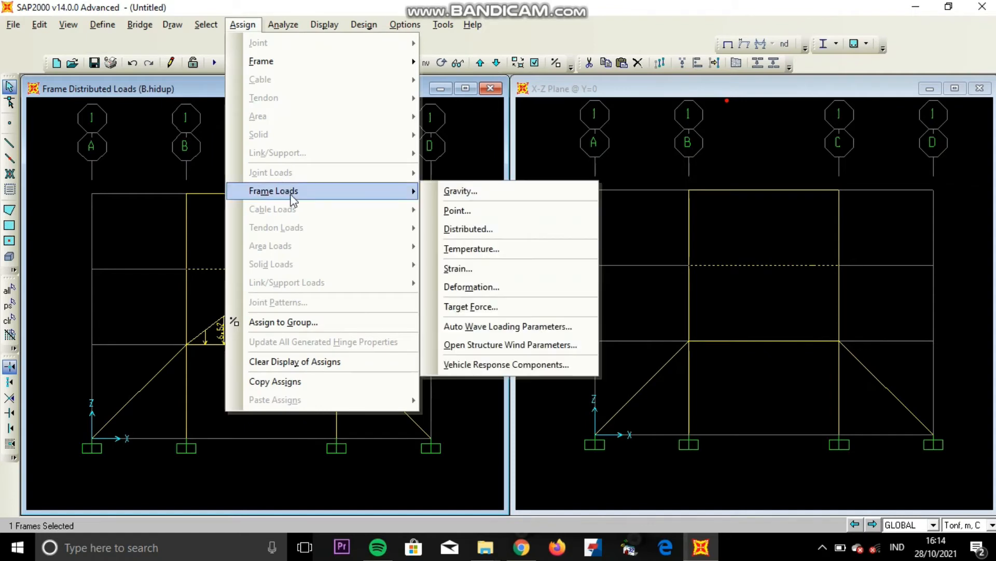
{"action": "left_click", "coordinate": [501, 226]}
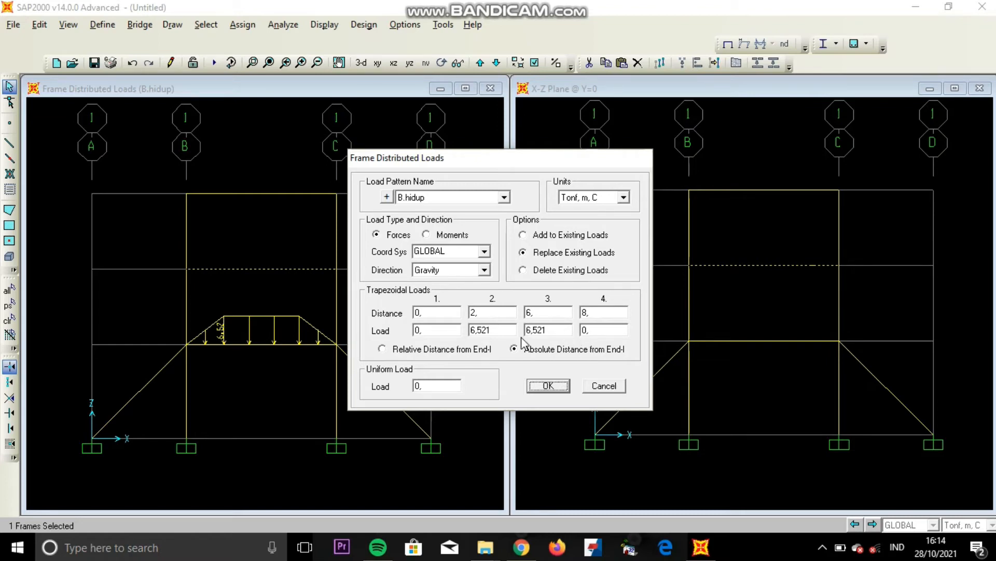
{"action": "double_click", "coordinate": [495, 312]}
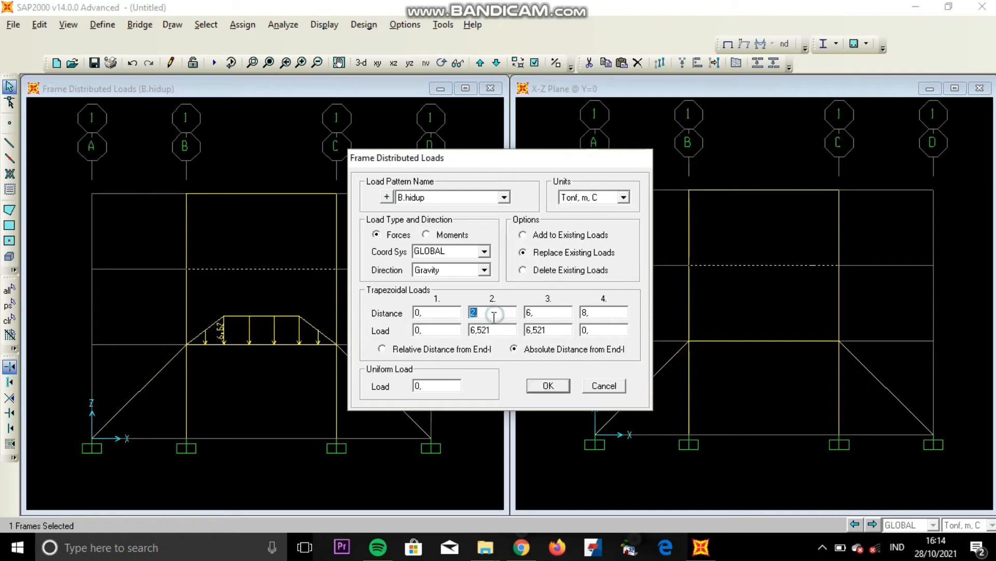
{"action": "type", "text": "0"}
{"action": "double_click", "coordinate": [499, 330]}
{"action": "type", "text": "0"}
{"action": "double_click", "coordinate": [540, 312]}
{"action": "type", "text": "0"}
{"action": "double_click", "coordinate": [540, 330]}
{"action": "type", "text": "0"}
{"action": "double_click", "coordinate": [604, 311]}
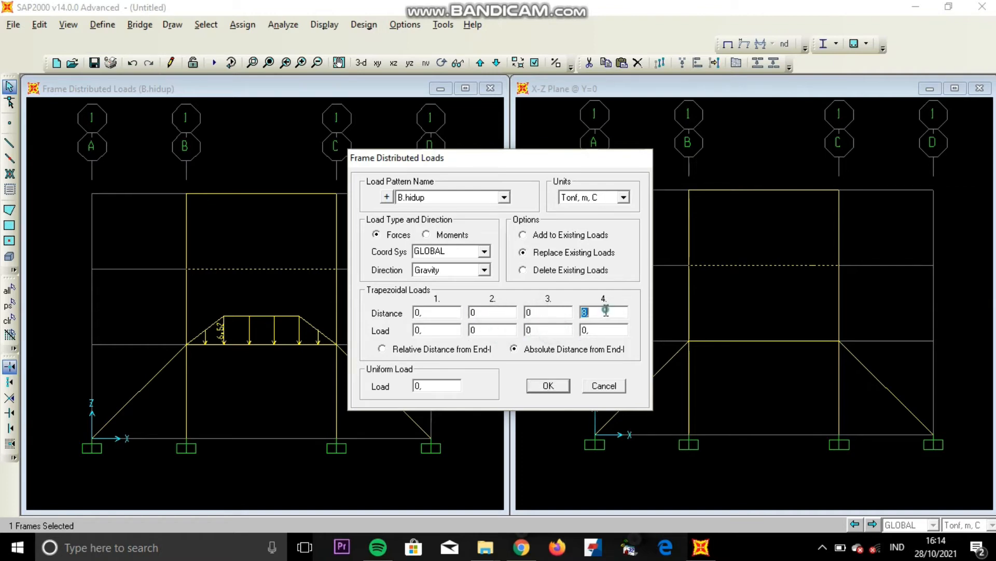
{"action": "type", "text": "0"}
- Set the uniform load to 0,51 and apply it to the second-story beam
{"action": "double_click", "coordinate": [437, 387]}
{"action": "type", "text": "0,51"}
{"action": "left_click", "coordinate": [548, 385]}
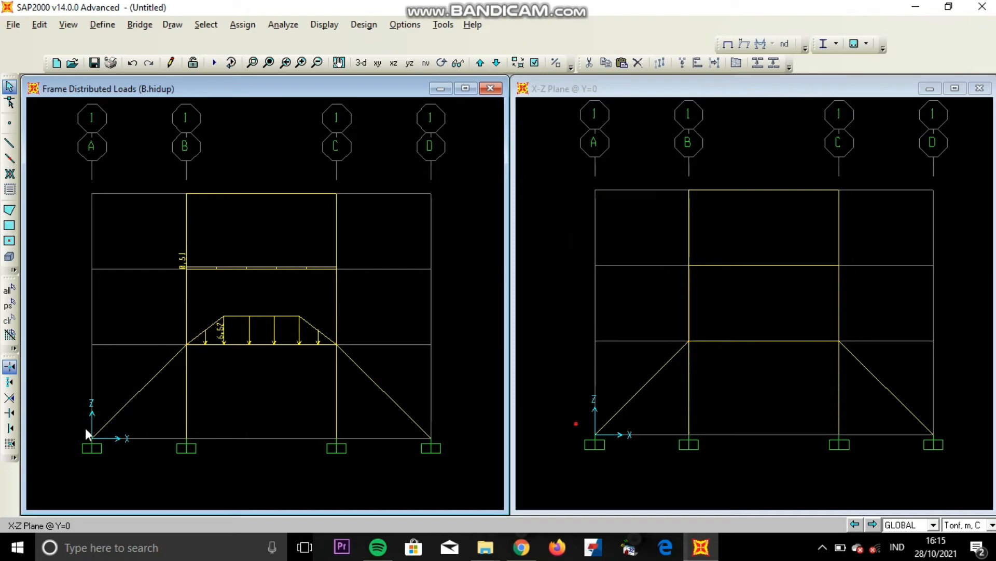
- Apply a uniform distributed load of -0,51 in local direction 2 to the diagonal between grids A and B, under the B.hidup pattern
{"action": "left_click", "coordinate": [142, 384]}
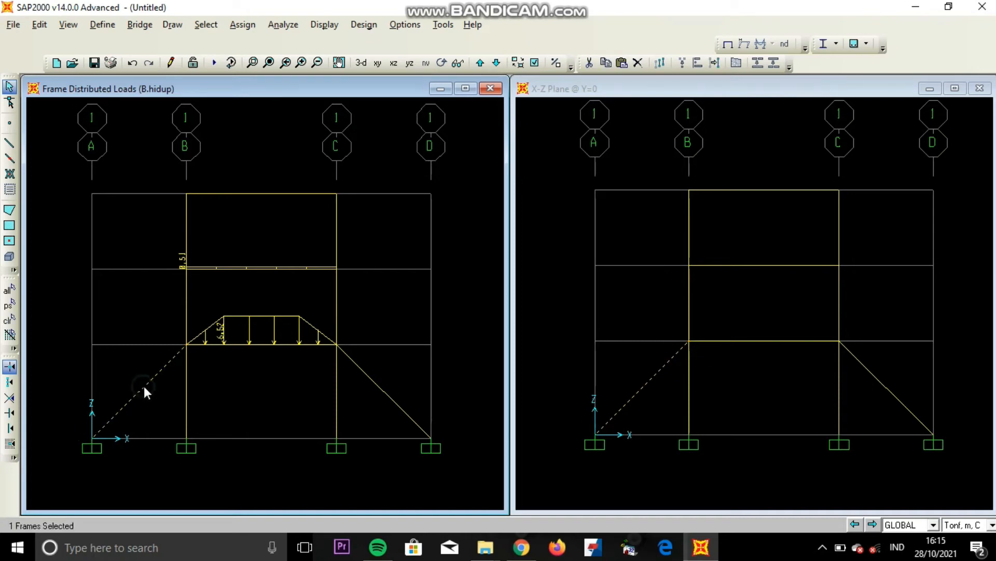
{"action": "left_click", "coordinate": [242, 26]}
{"action": "mouse_move", "coordinate": [296, 189]}
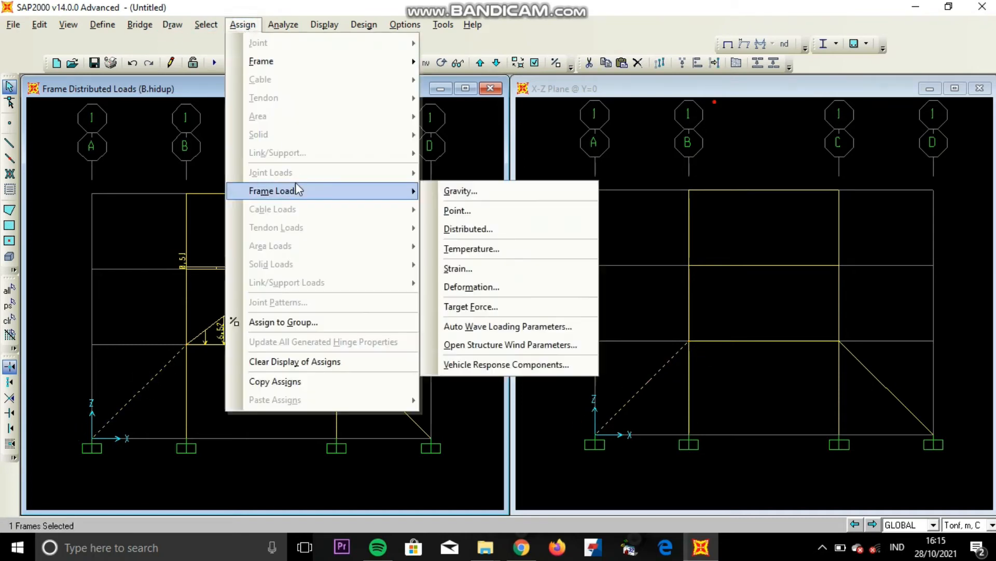
{"action": "left_click", "coordinate": [467, 230]}
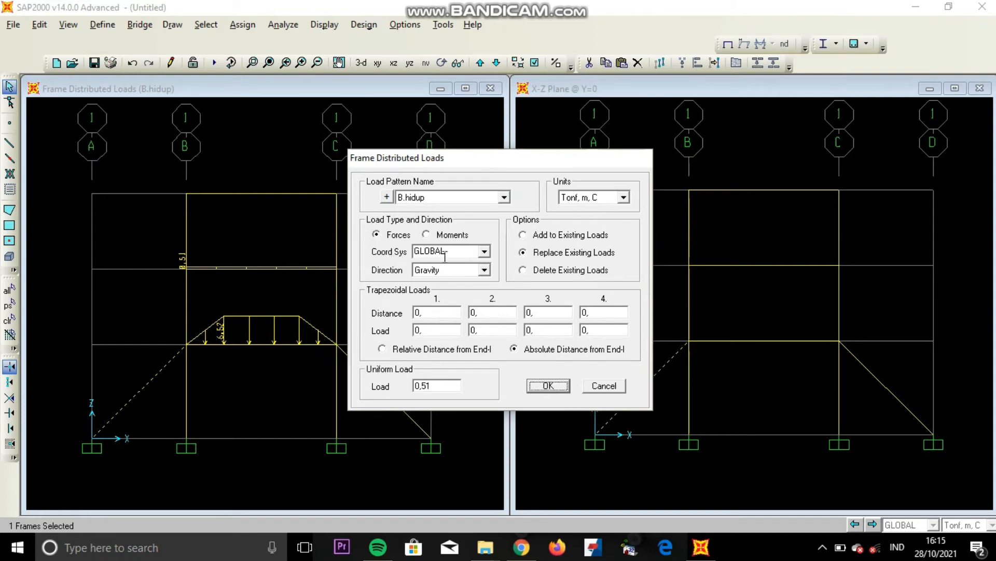
{"action": "left_click", "coordinate": [485, 253]}
{"action": "left_click", "coordinate": [469, 274]}
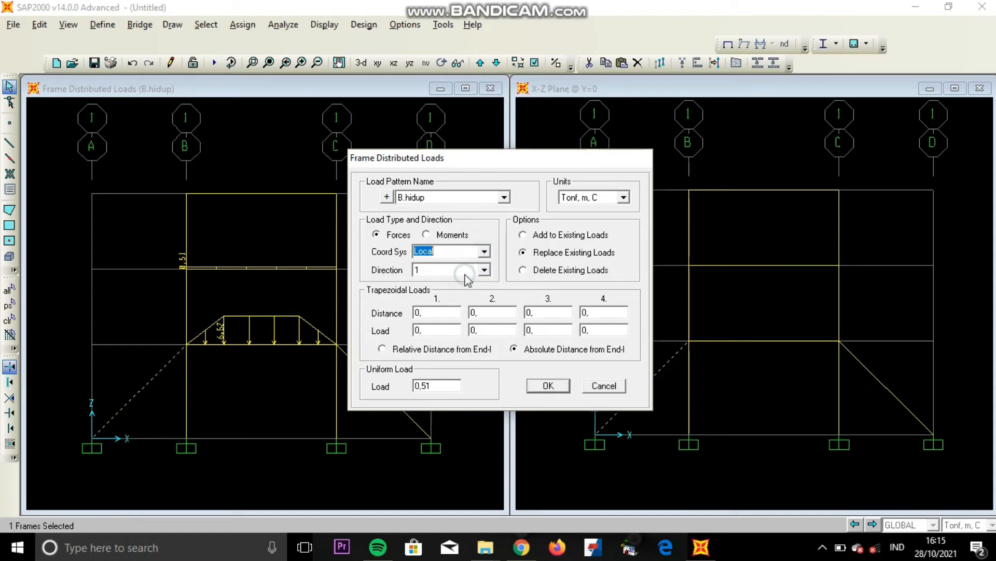
{"action": "left_click", "coordinate": [484, 269]}
{"action": "left_click", "coordinate": [476, 294]}
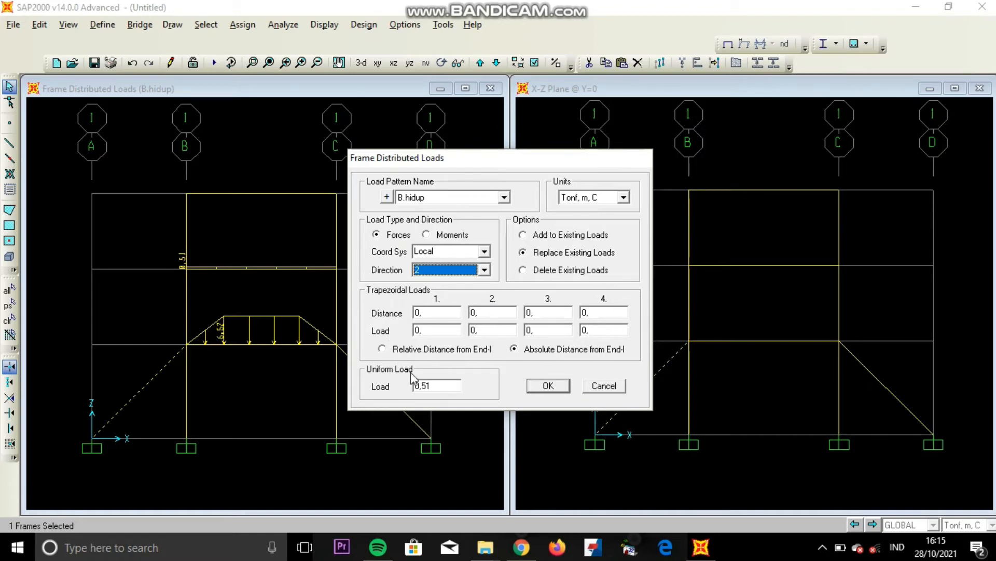
{"action": "double_click", "coordinate": [445, 387]}
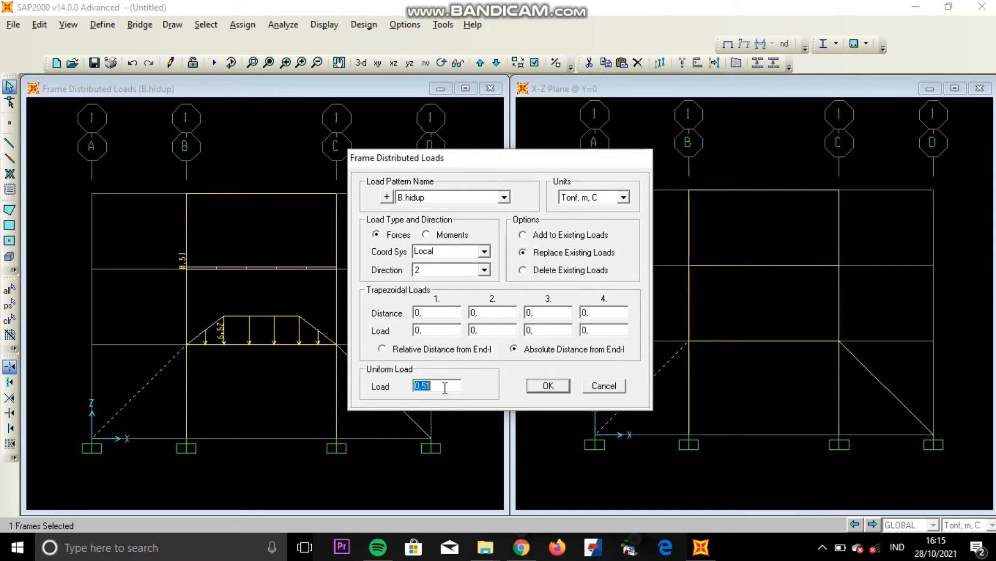
{"action": "type", "text": "-0,51"}
{"action": "left_click", "coordinate": [561, 387]}
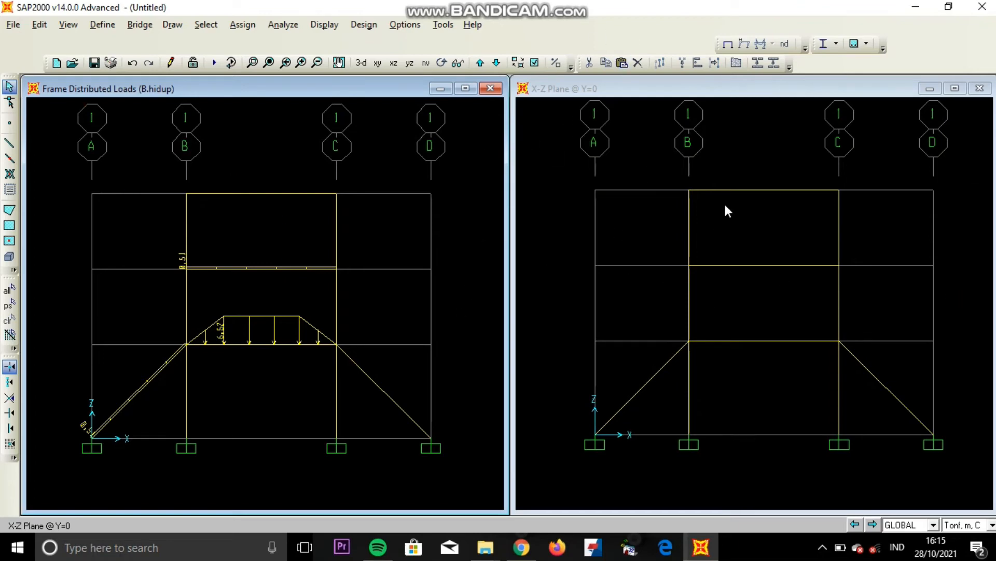
- Apply a DEAD gravity point load of 0,81 at absolute distance 4 on the top-story beam between grids B and C
{"action": "left_click", "coordinate": [793, 155]}
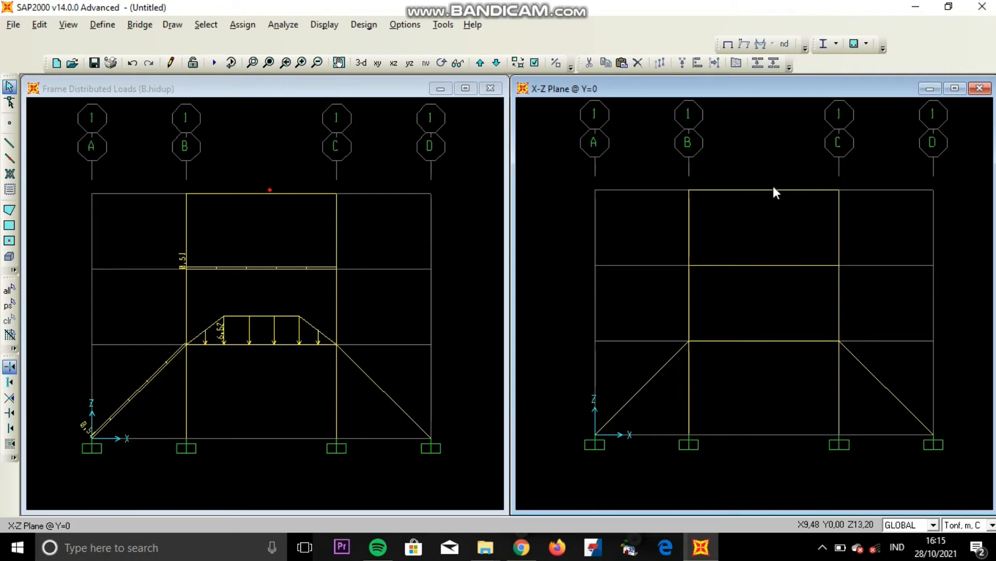
{"action": "left_click", "coordinate": [738, 190]}
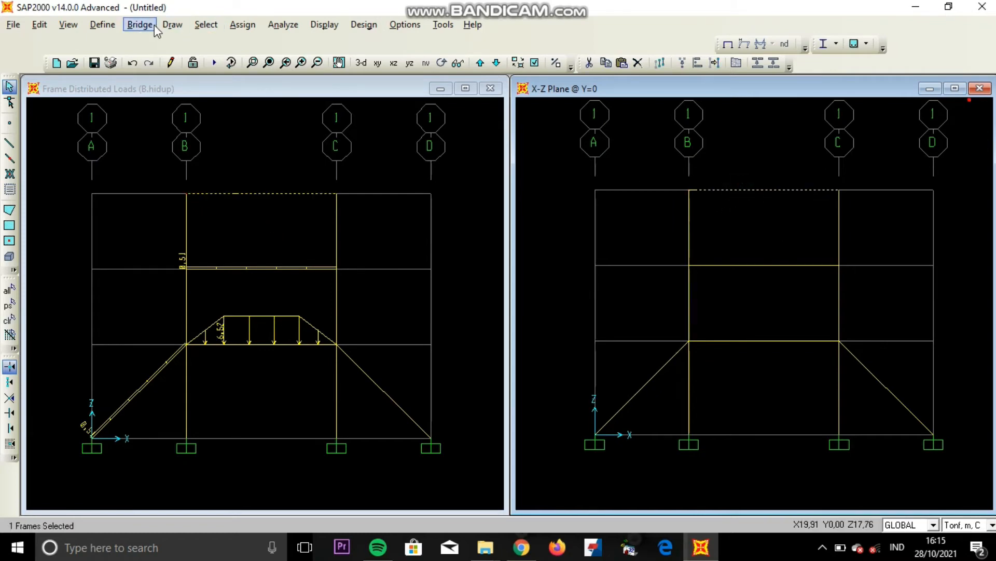
{"action": "left_click", "coordinate": [243, 24]}
{"action": "mouse_move", "coordinate": [314, 186]}
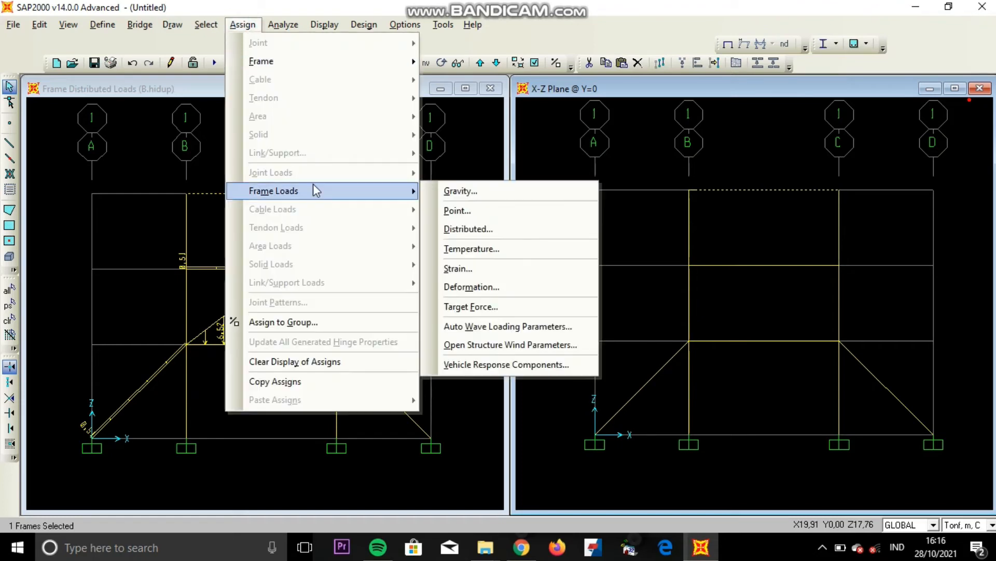
{"action": "left_click", "coordinate": [502, 210]}
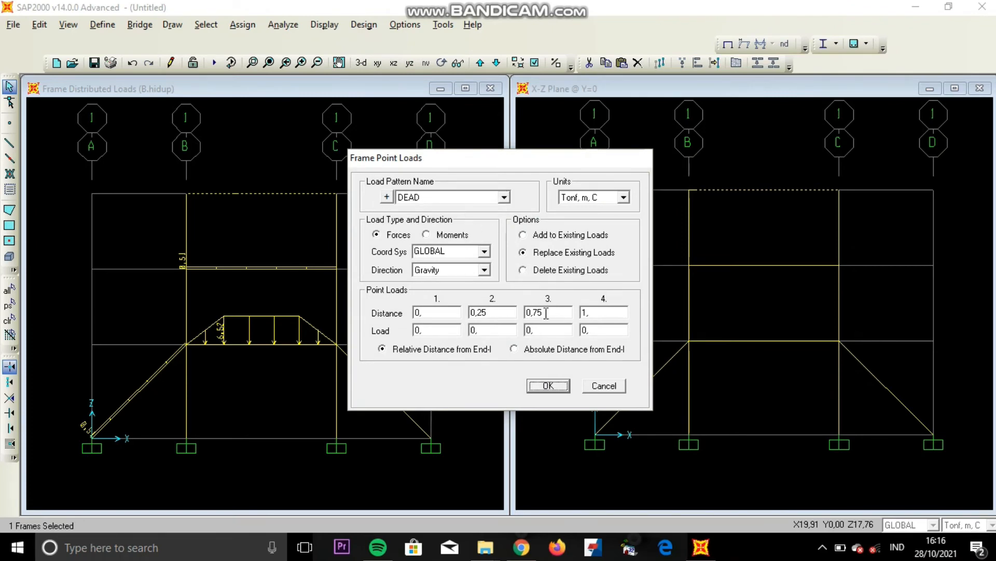
{"action": "left_click", "coordinate": [541, 352]}
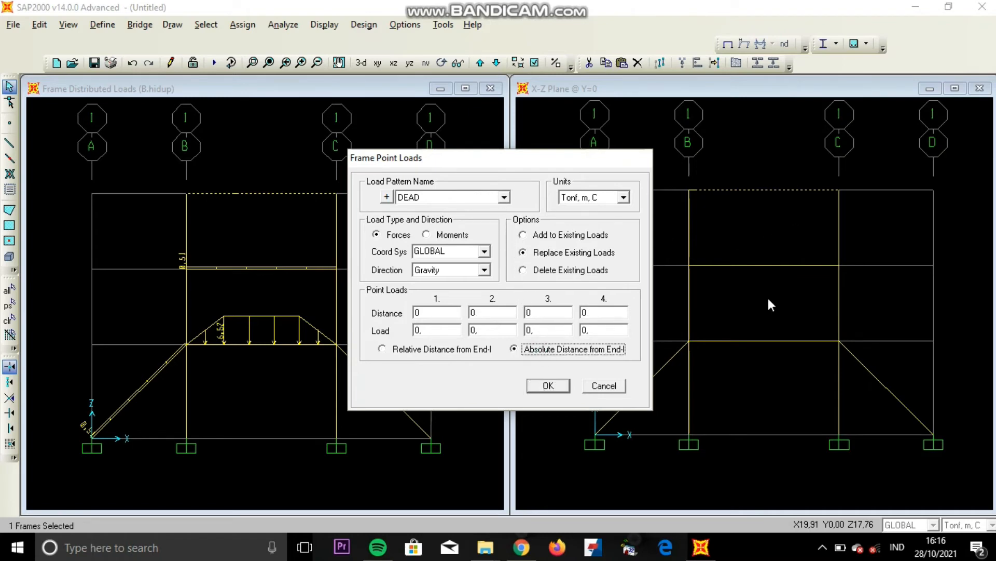
{"action": "double_click", "coordinate": [448, 315]}
{"action": "type", "text": "4"}
{"action": "double_click", "coordinate": [451, 330]}
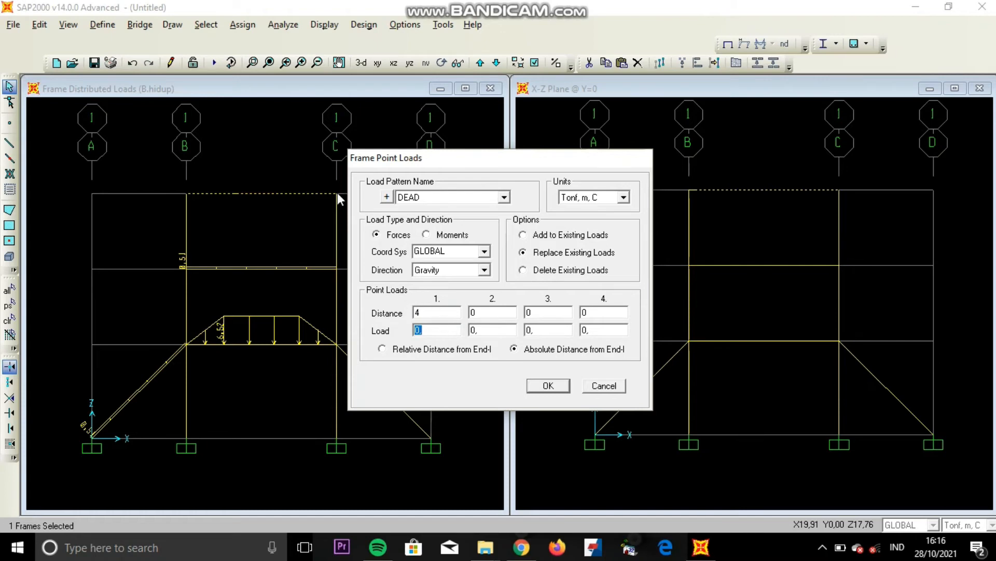
{"action": "type", "text": "0,81"}
{"action": "left_click", "coordinate": [549, 387]}
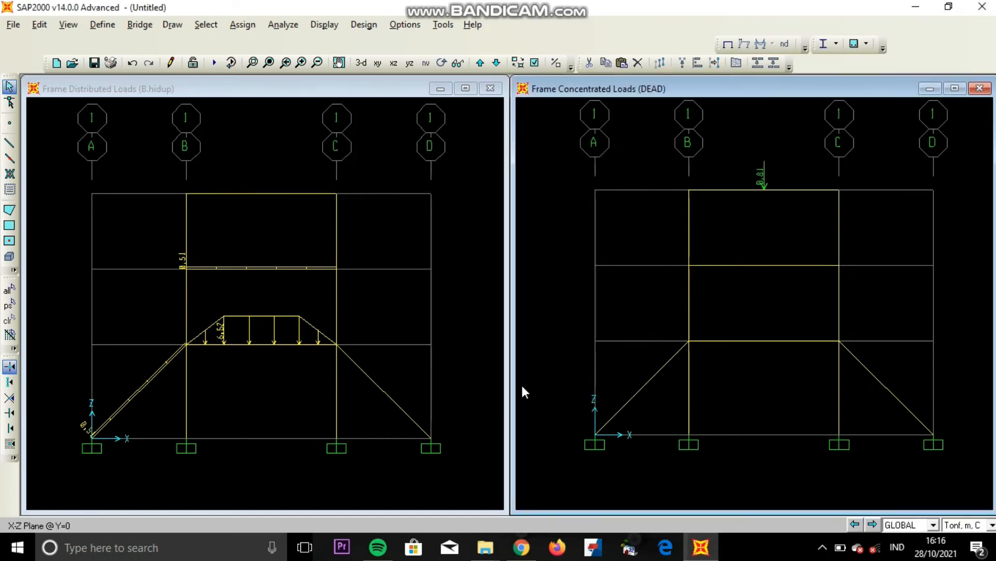
- Start a frame point load on the diagonal between grids C and D, using the Local coordinate system and direction 2
{"action": "left_click", "coordinate": [858, 356]}
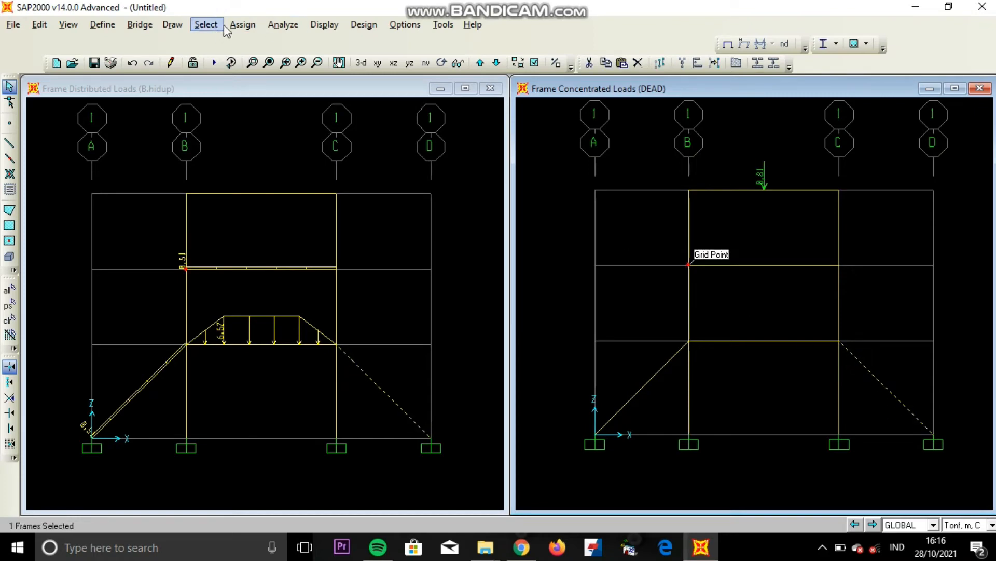
{"action": "left_click", "coordinate": [242, 24]}
{"action": "mouse_move", "coordinate": [340, 193]}
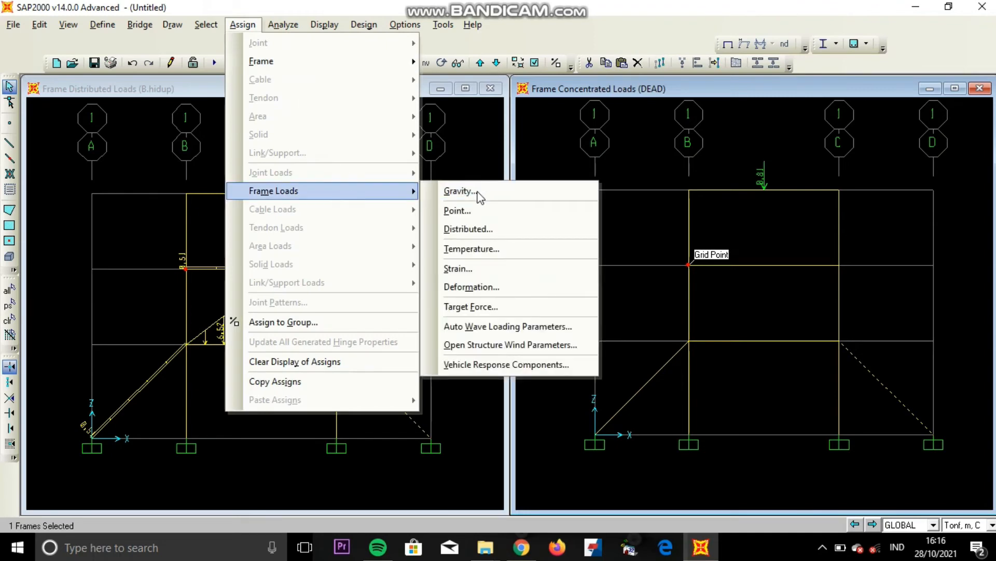
{"action": "left_click", "coordinate": [478, 210]}
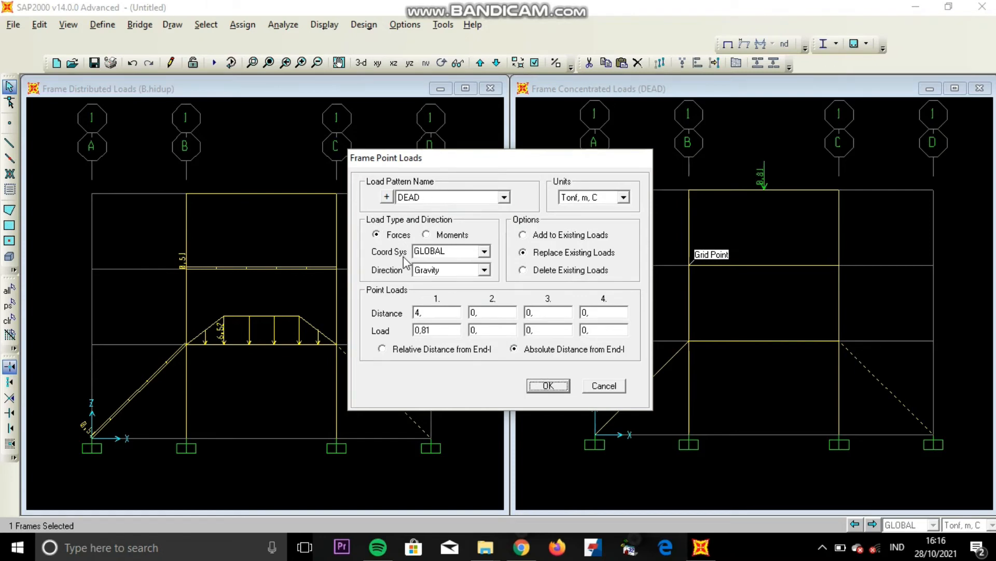
{"action": "left_click", "coordinate": [484, 251]}
{"action": "left_click", "coordinate": [477, 275]}
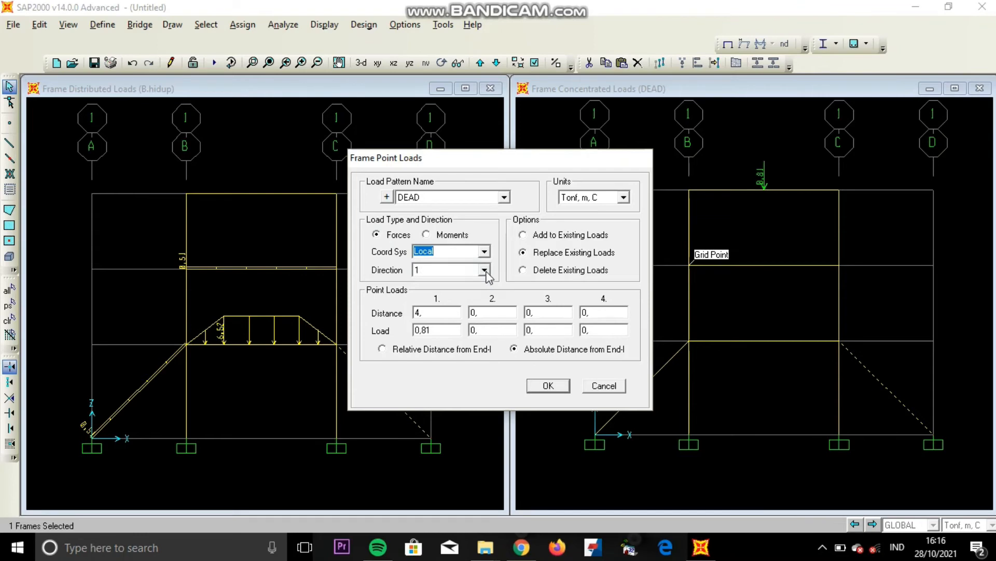
{"action": "left_click", "coordinate": [484, 270]}
{"action": "left_click", "coordinate": [478, 292]}
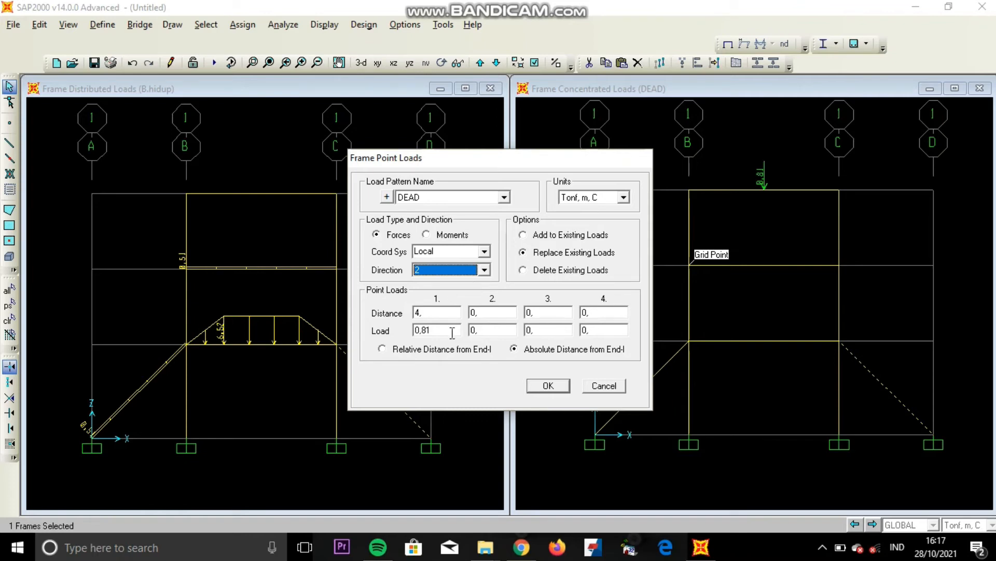
- Set the point load's distance to 1,77 and its load to -6,1, and apply it to the C–D diagonal
{"action": "double_click", "coordinate": [439, 312]}
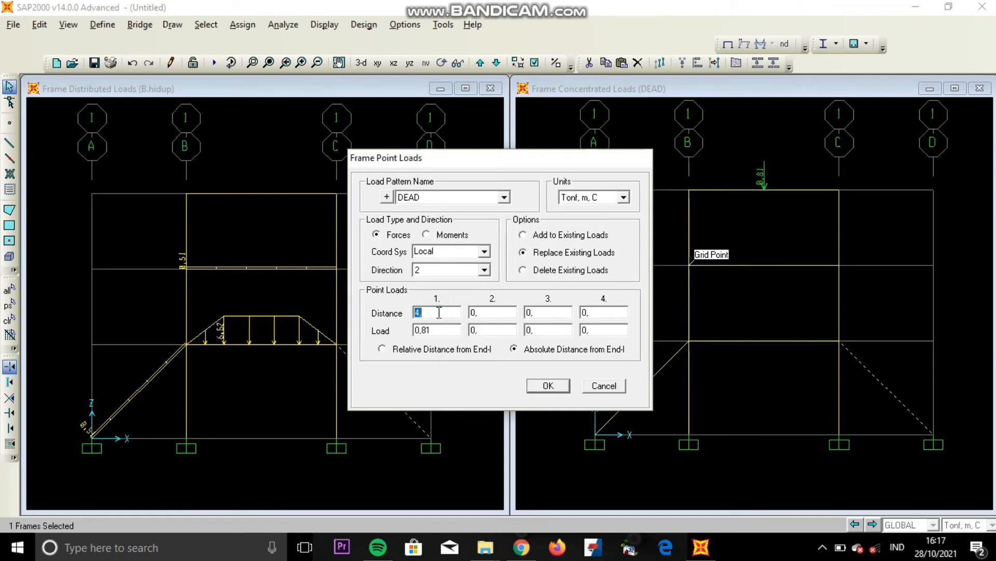
{"action": "type", "text": "1,77"}
{"action": "double_click", "coordinate": [436, 330]}
{"action": "type", "text": "6"}
{"action": "key", "text": "BackSpace"}
{"action": "type", "text": "-6,1"}
{"action": "left_click", "coordinate": [553, 387]}
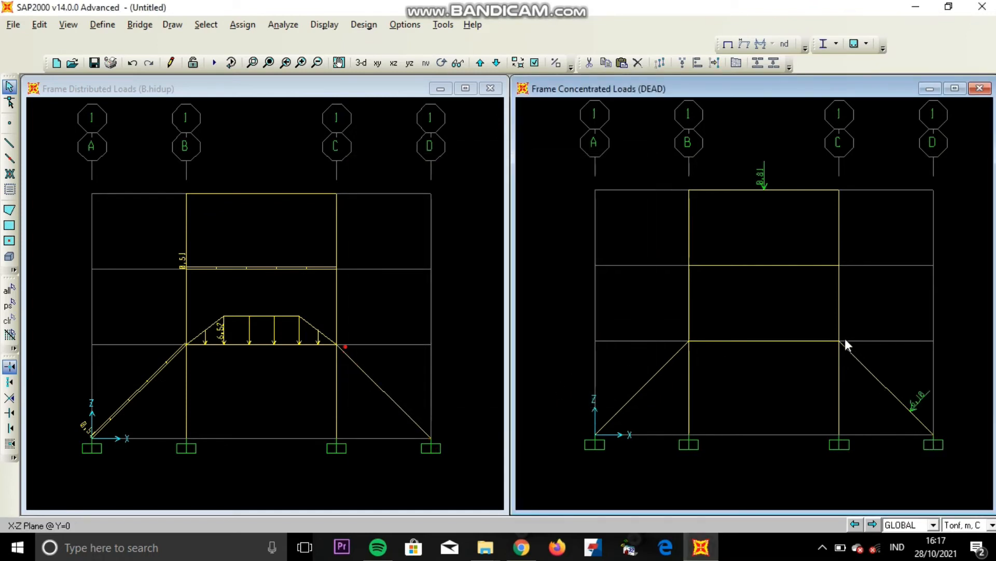
- Add a second point load of -5,1 at distance 5,3 to the C–D diagonal, keeping its existing loads
{"action": "left_click", "coordinate": [868, 368]}
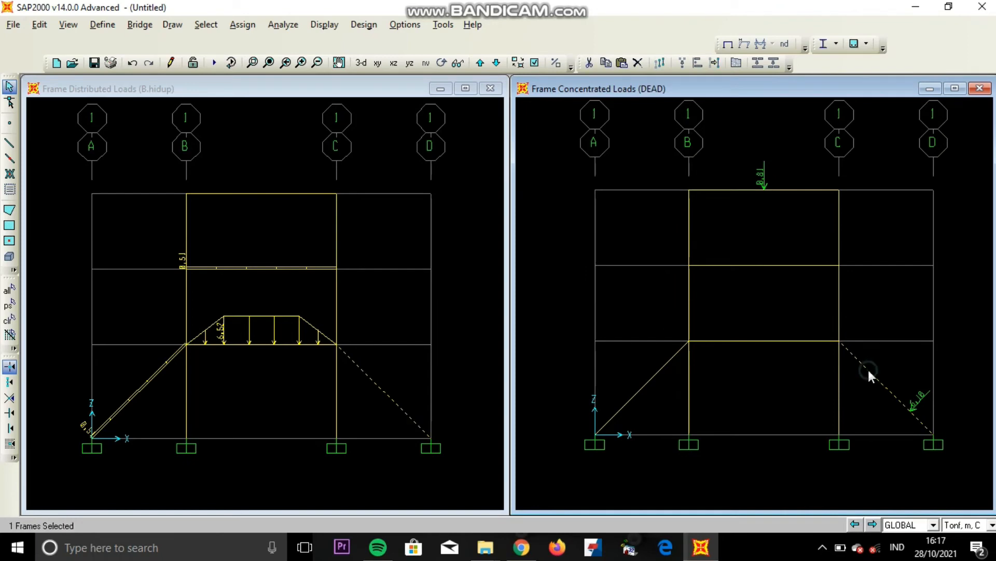
{"action": "left_click", "coordinate": [243, 26]}
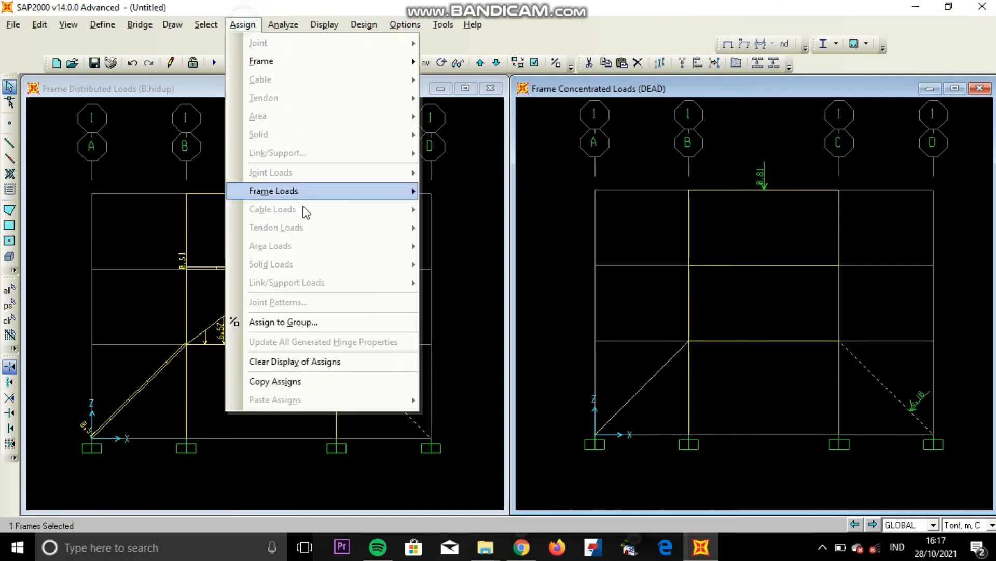
{"action": "mouse_move", "coordinate": [327, 189]}
{"action": "left_click", "coordinate": [483, 211]}
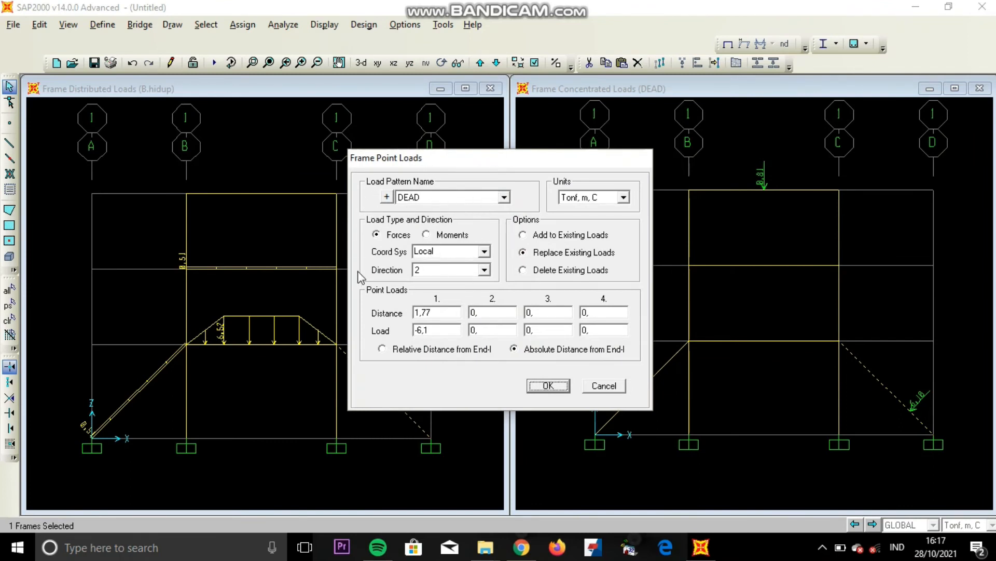
{"action": "double_click", "coordinate": [453, 315]}
{"action": "type", "text": "5,3"}
{"action": "double_click", "coordinate": [437, 331]}
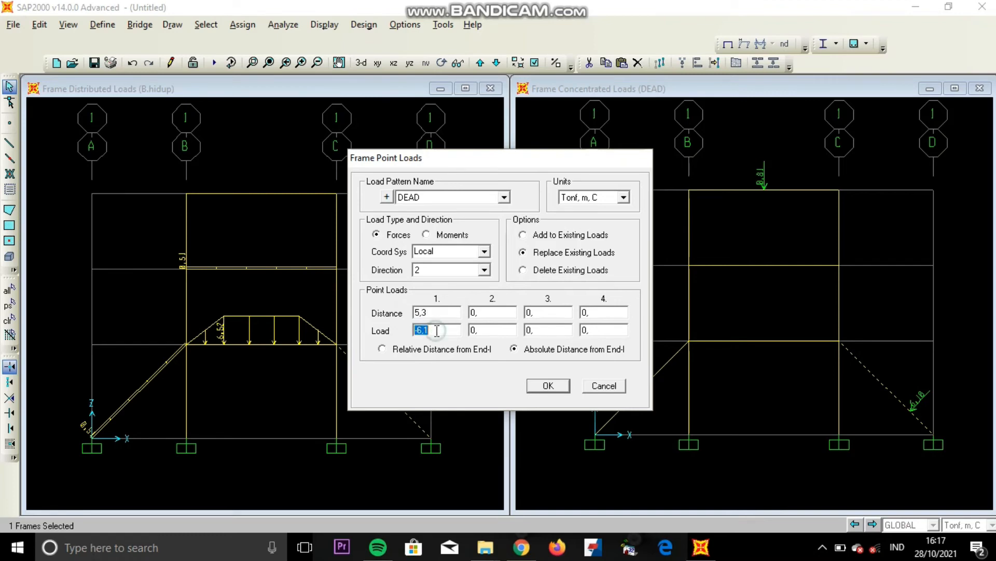
{"action": "key", "text": "BackSpace"}
{"action": "type", "text": "-5,1"}
{"action": "left_click", "coordinate": [523, 235]}
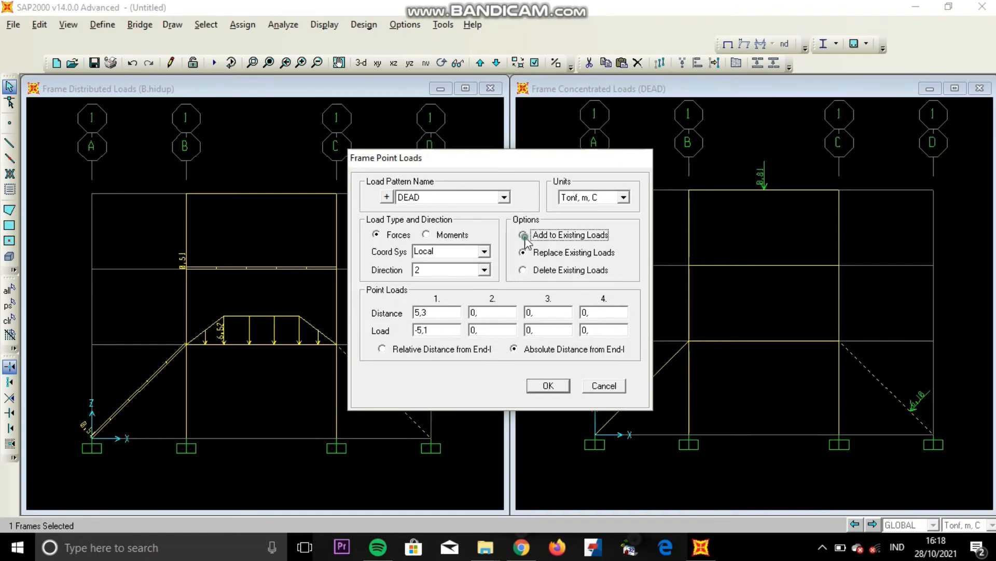
{"action": "left_click", "coordinate": [547, 385]}
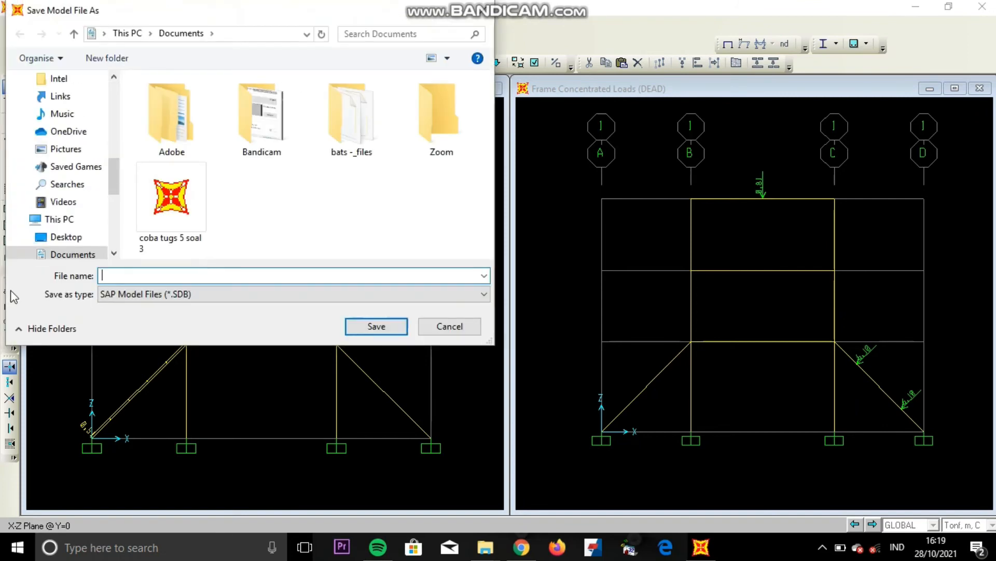
- Choose the folder with the owner's name on Local Disk (D:) as the model's save location
{"action": "scroll", "coordinate": [57, 202], "scroll_direction": "down", "scroll_amount": 3}
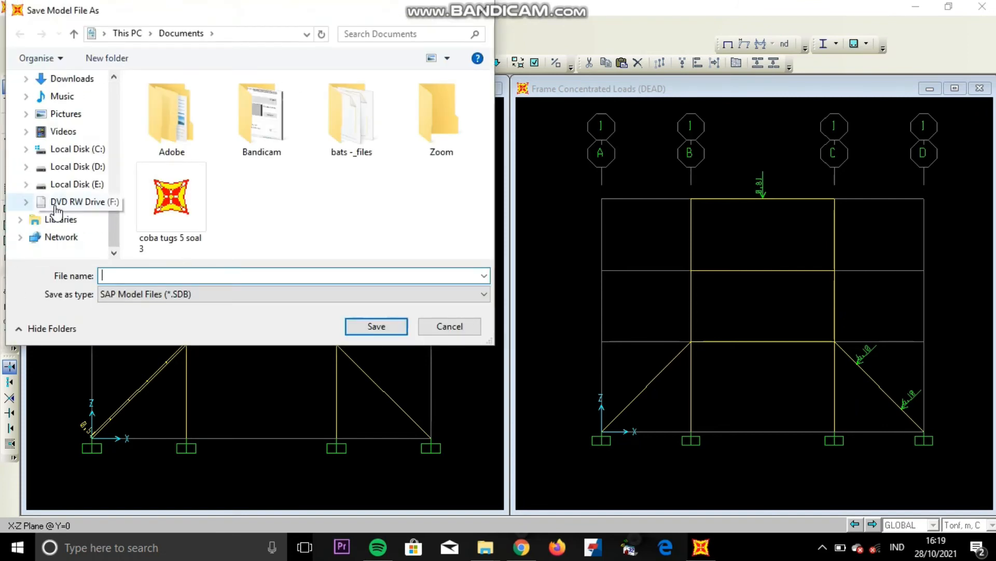
{"action": "left_click", "coordinate": [71, 167]}
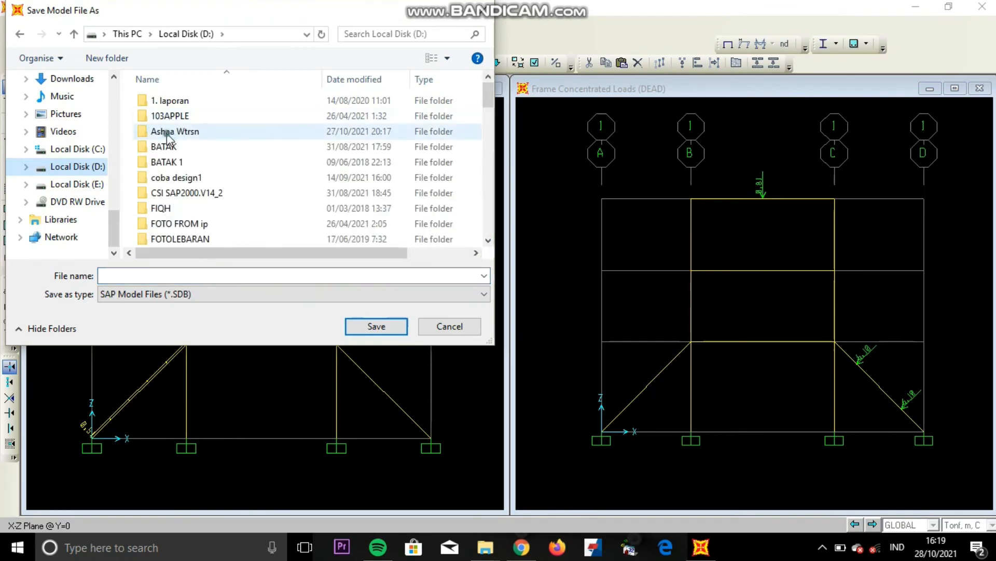
{"action": "left_click", "coordinate": [167, 133]}
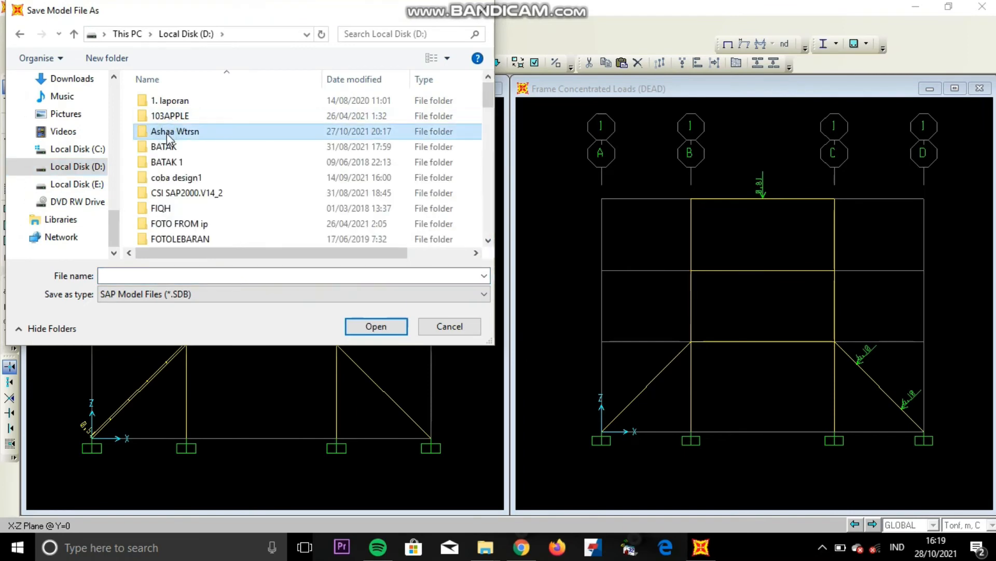
{"action": "double_click", "coordinate": [167, 133]}
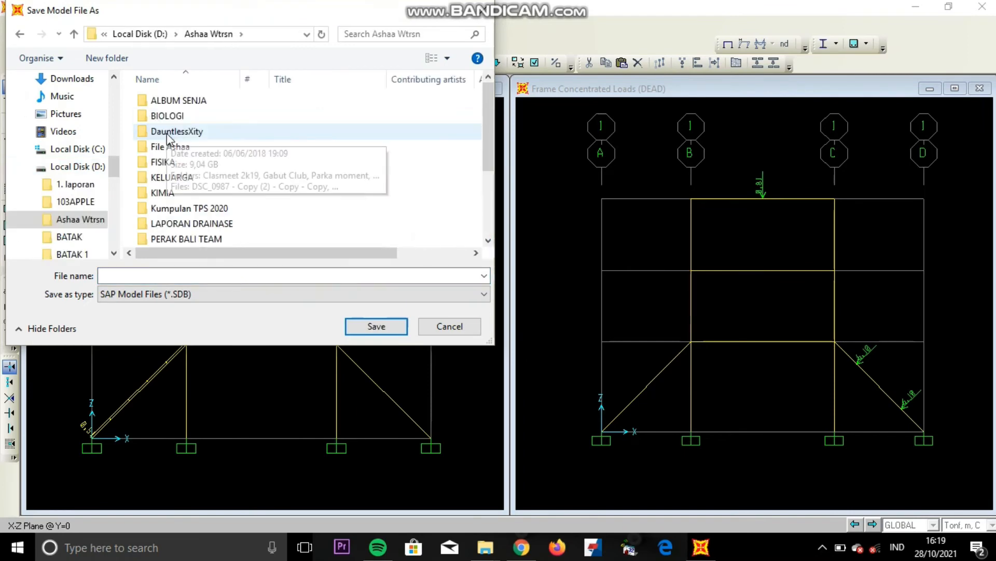
{"action": "key", "text": "t"}
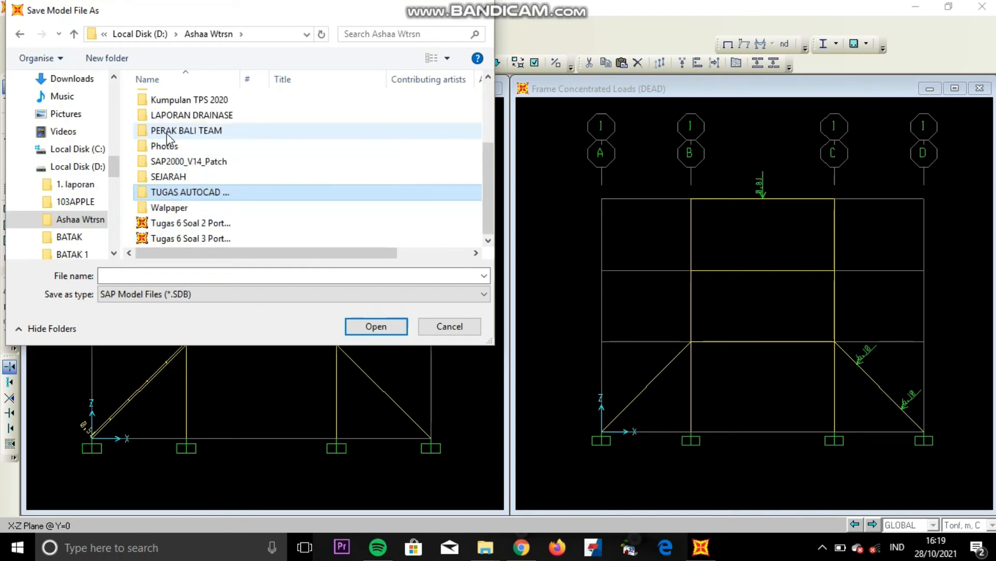
- Save the model under the file name "Tugas 6 Soal 3 Vid" followed by the owner's name
{"action": "left_click", "coordinate": [150, 272]}
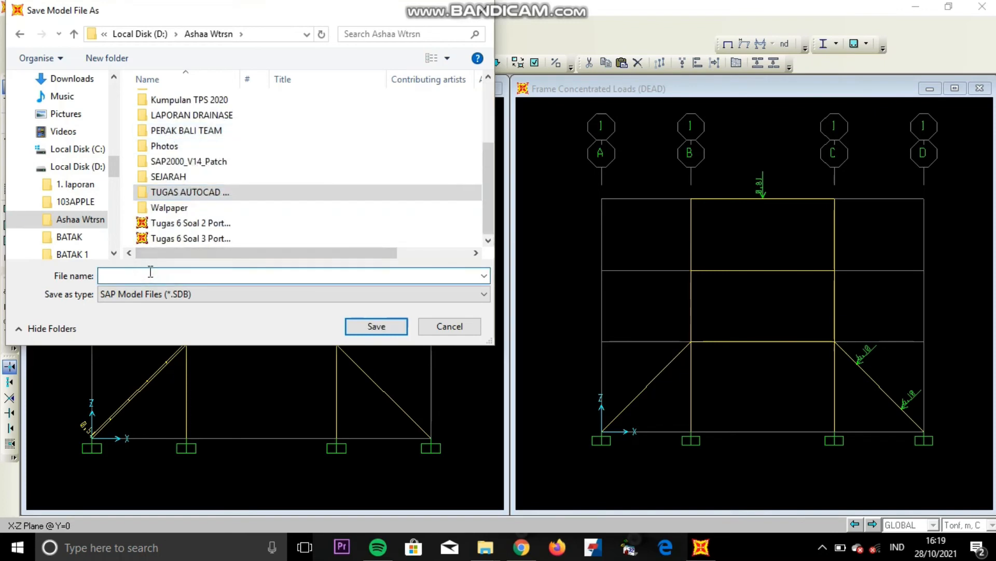
{"action": "type", "text": "Tugas"}
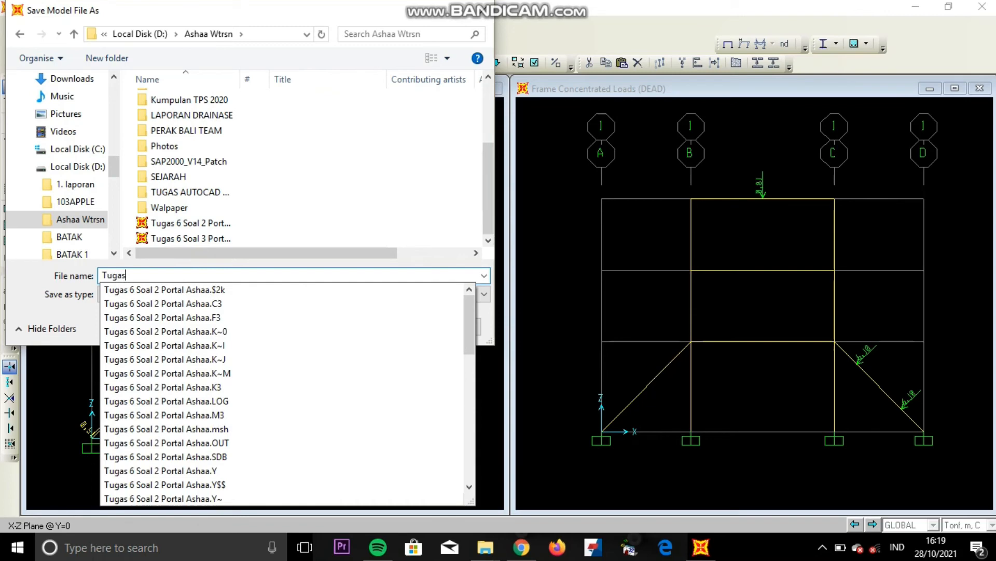
{"action": "type", "text": " 6 Soal #"}
{"action": "key", "text": "BackSpace"}
{"action": "type", "text": "3"}
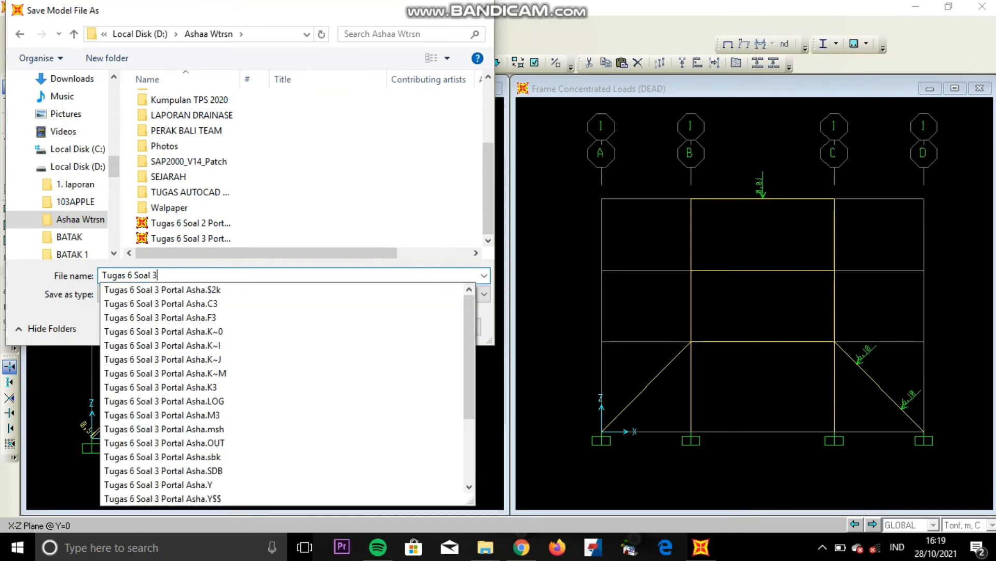
{"action": "type", "text": " Vid"}
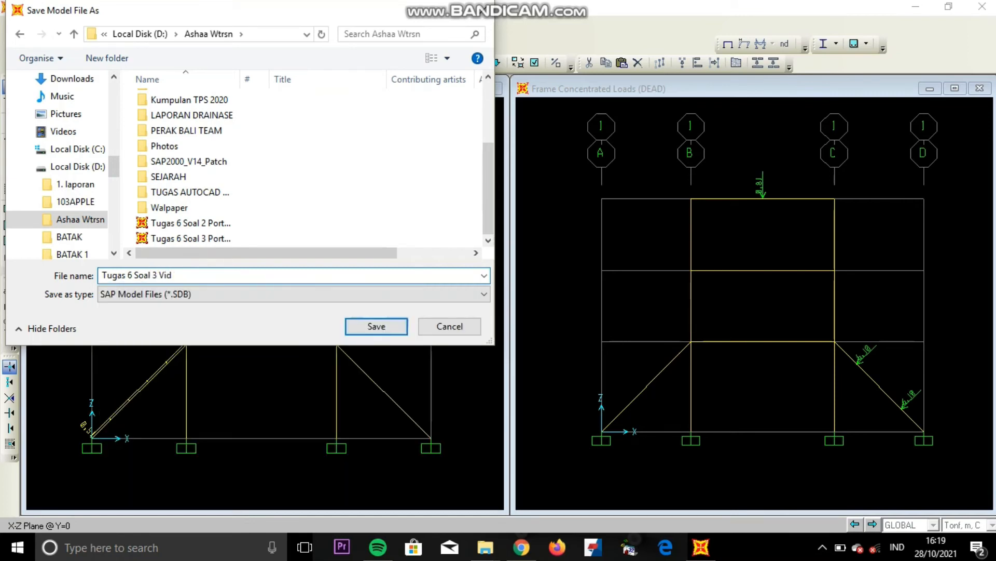
{"action": "type", "text": " Ashaa"}
{"action": "left_click", "coordinate": [374, 326]}
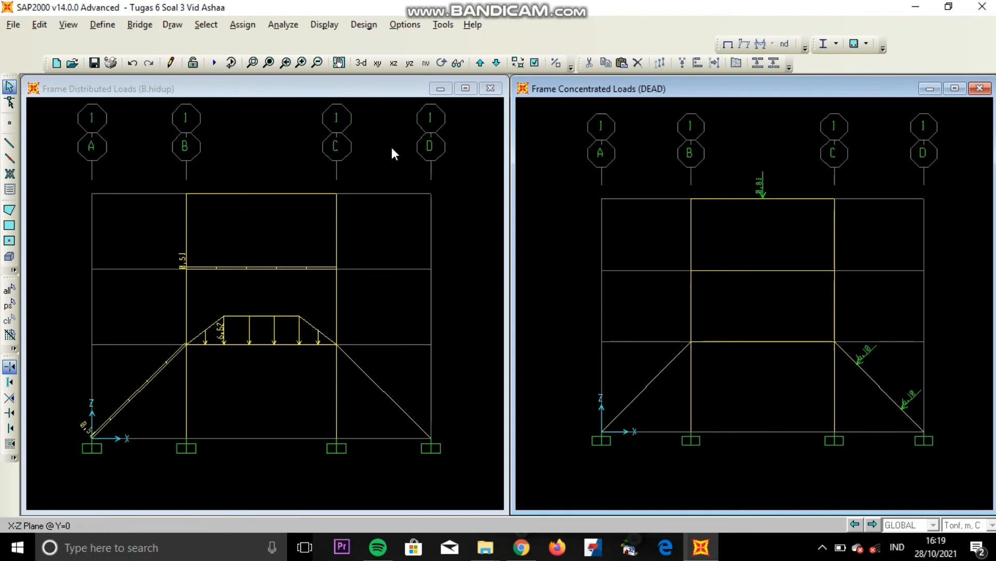
- Set the analysis options to the Plane Frame degrees of freedom in the XZ plane
{"action": "left_click", "coordinate": [271, 26]}
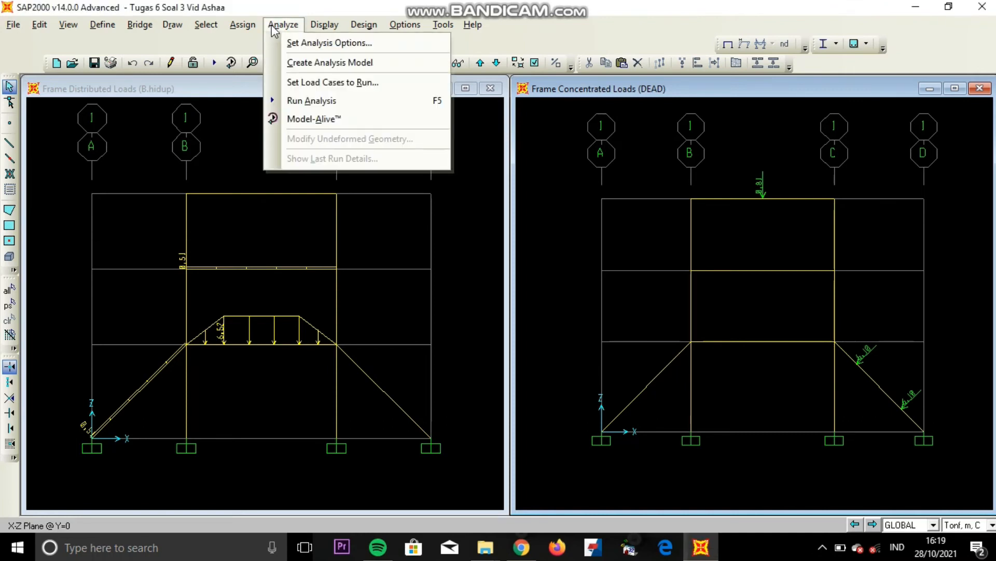
{"action": "left_click", "coordinate": [301, 45]}
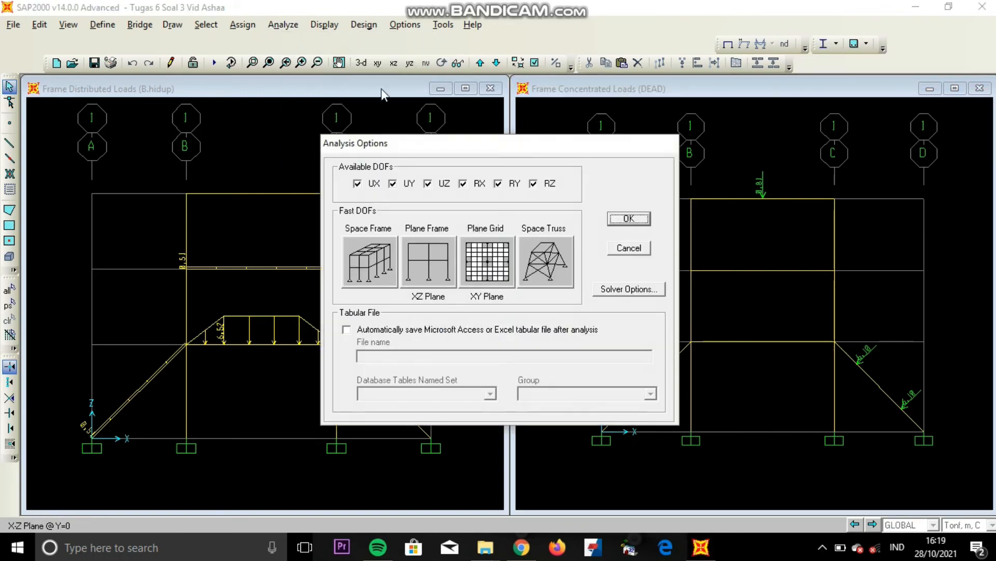
{"action": "left_click", "coordinate": [426, 252]}
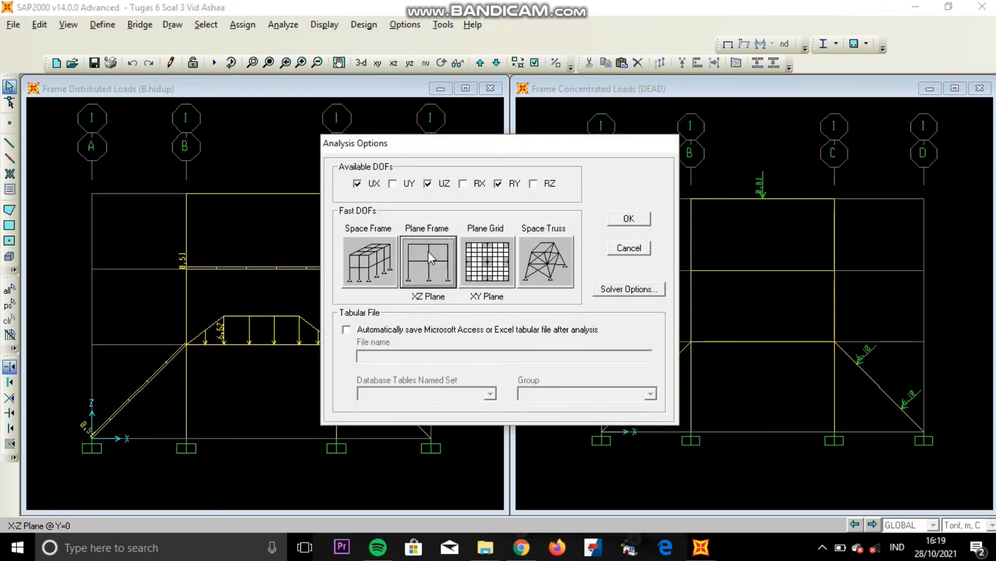
{"action": "left_click", "coordinate": [628, 220]}
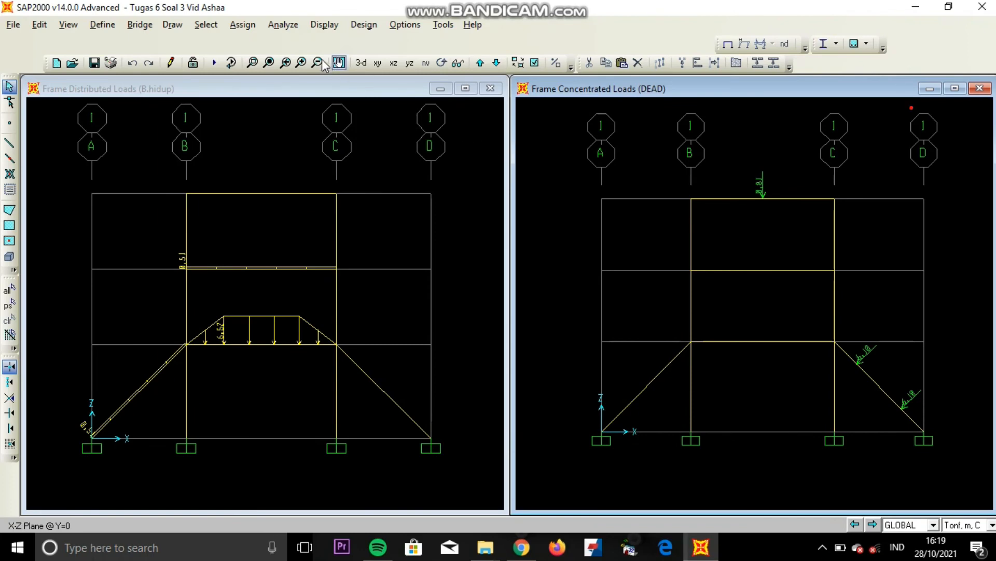
- Run the analysis for the DEAD, MODAL and B.hidup load cases
{"action": "left_click", "coordinate": [283, 25]}
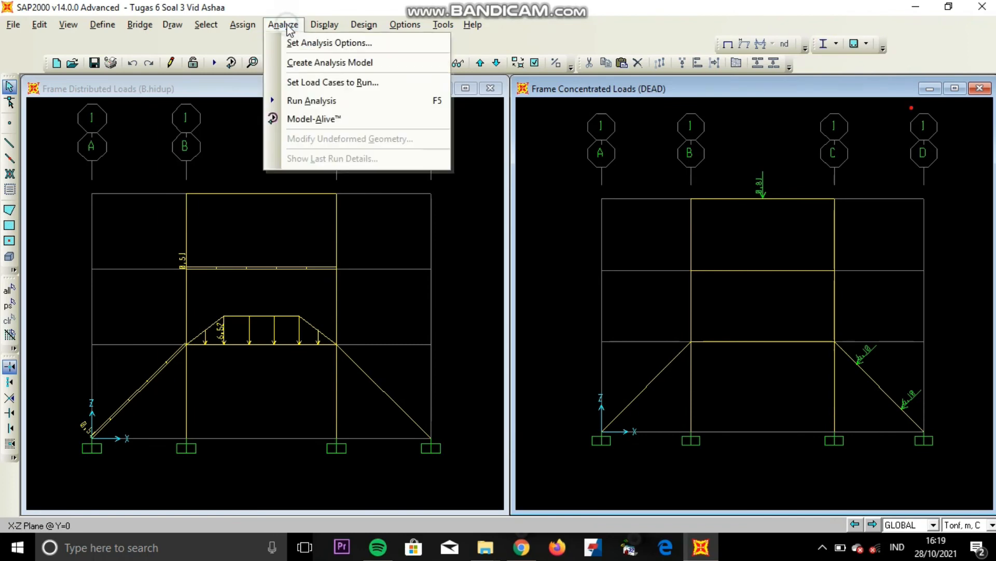
{"action": "left_click", "coordinate": [332, 106]}
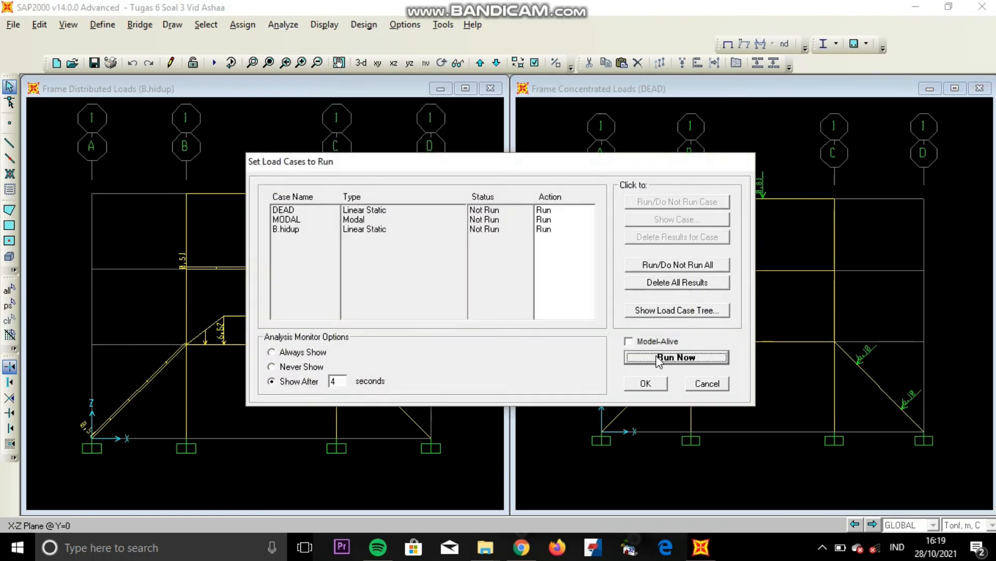
{"action": "left_click", "coordinate": [658, 359]}
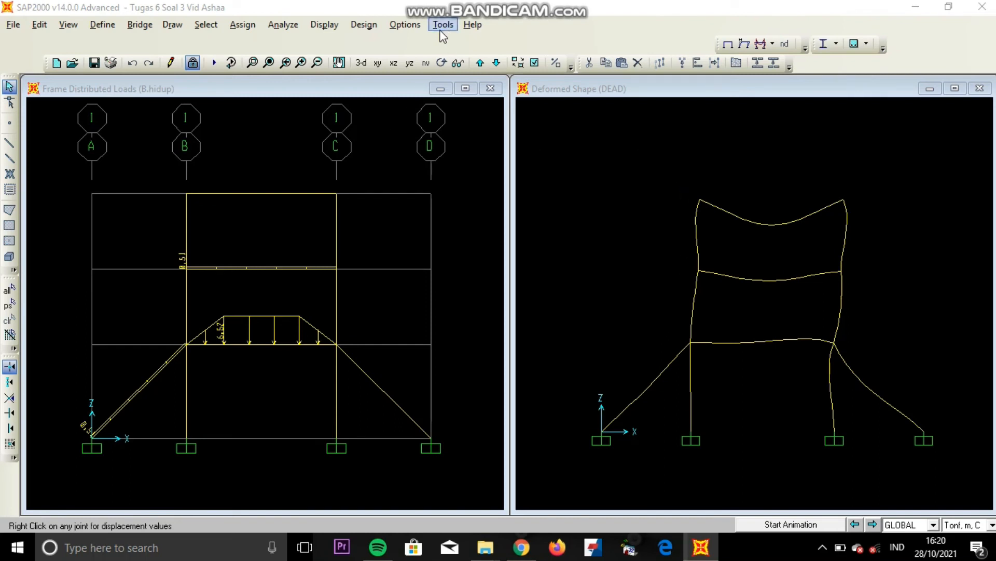
- Arrange the display into four view windows
{"action": "left_click", "coordinate": [404, 30]}
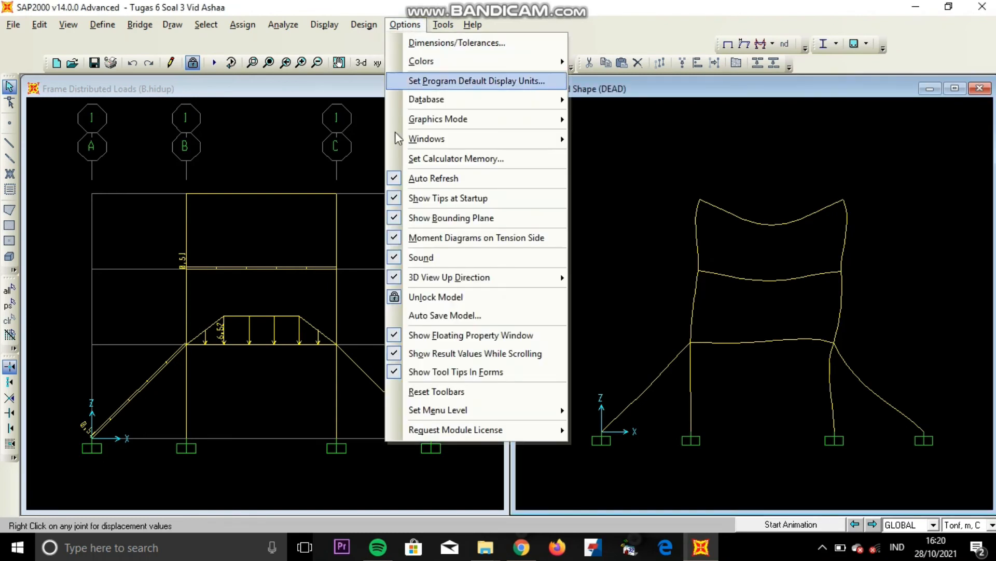
{"action": "mouse_move", "coordinate": [412, 148]}
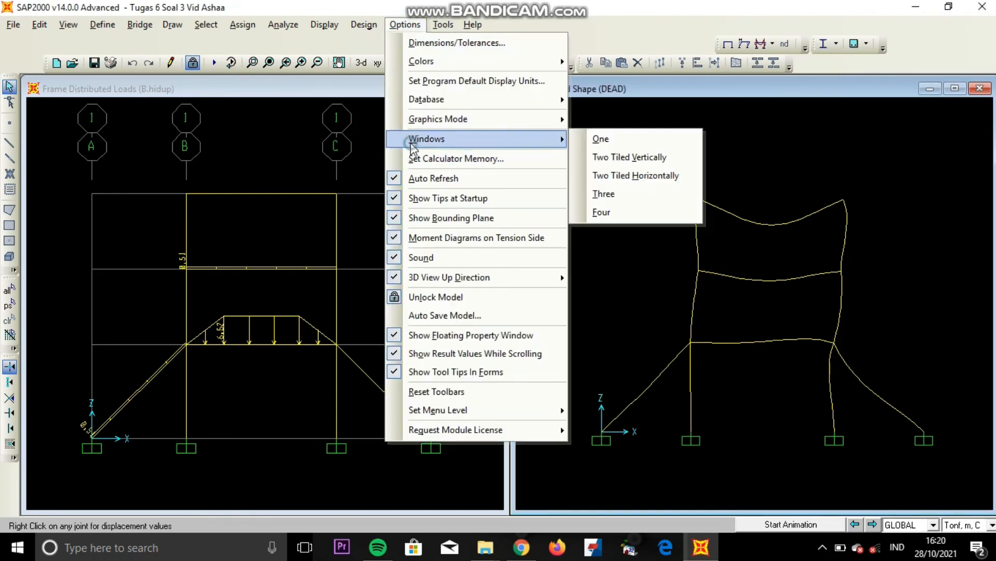
{"action": "left_click", "coordinate": [617, 213]}
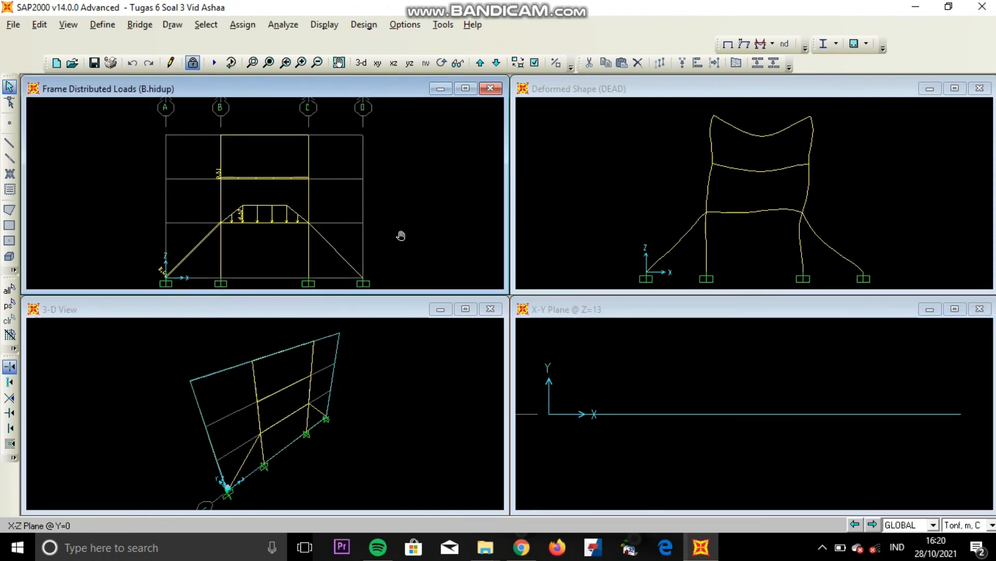
- Switch the 3-D view and the X-Y plane view to the X-Z plane at Y=0
{"action": "left_click", "coordinate": [425, 387]}
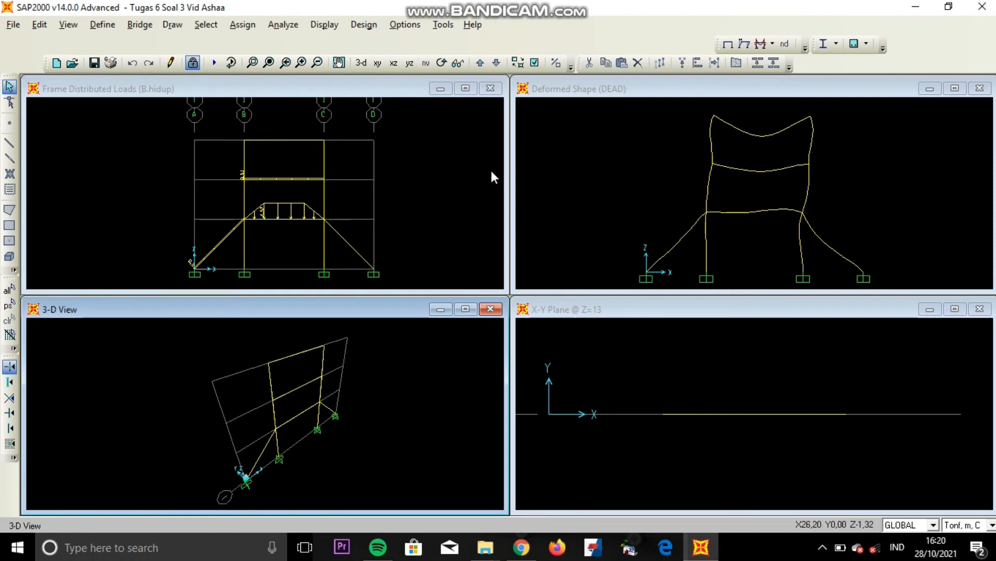
{"action": "left_click", "coordinate": [393, 63]}
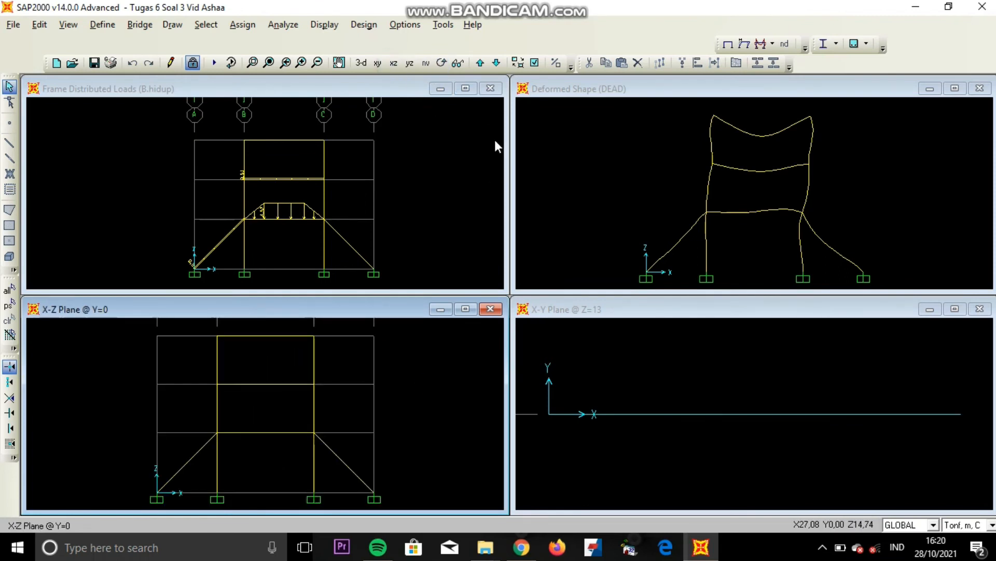
{"action": "left_click", "coordinate": [612, 372]}
{"action": "left_click", "coordinate": [394, 64]}
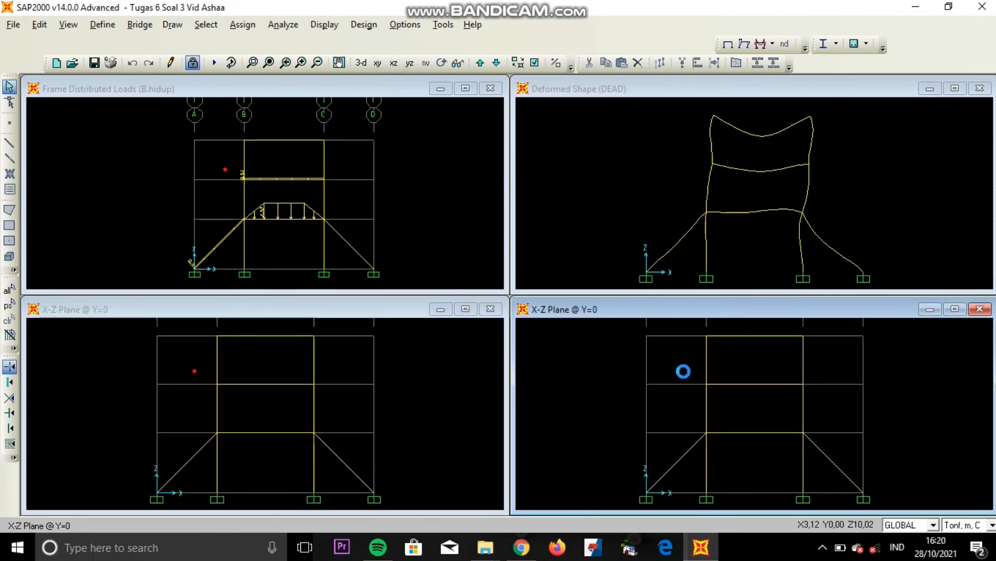
{"action": "mouse_move", "coordinate": [684, 372]}
{"action": "middle_mouse_down"}
{"action": "mouse_move", "coordinate": [679, 409]}
{"action": "mouse_move", "coordinate": [691, 390]}
{"action": "middle_mouse_up"}
{"action": "scroll", "coordinate": [691, 389], "scroll_direction": "down", "scroll_amount": 1}
{"action": "scroll", "coordinate": [691, 389], "scroll_direction": "down", "scroll_amount": 1}
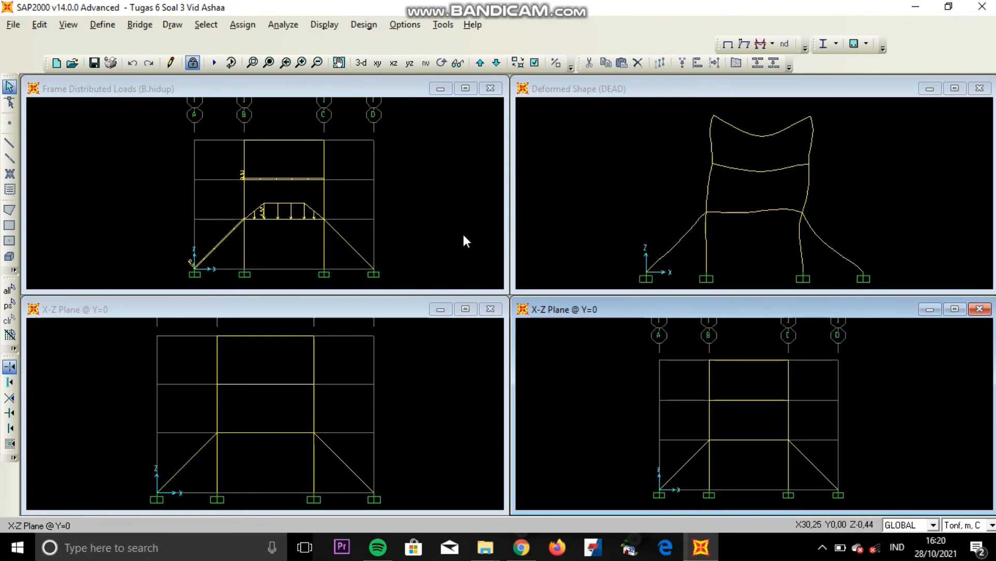
{"action": "left_click", "coordinate": [423, 181]}
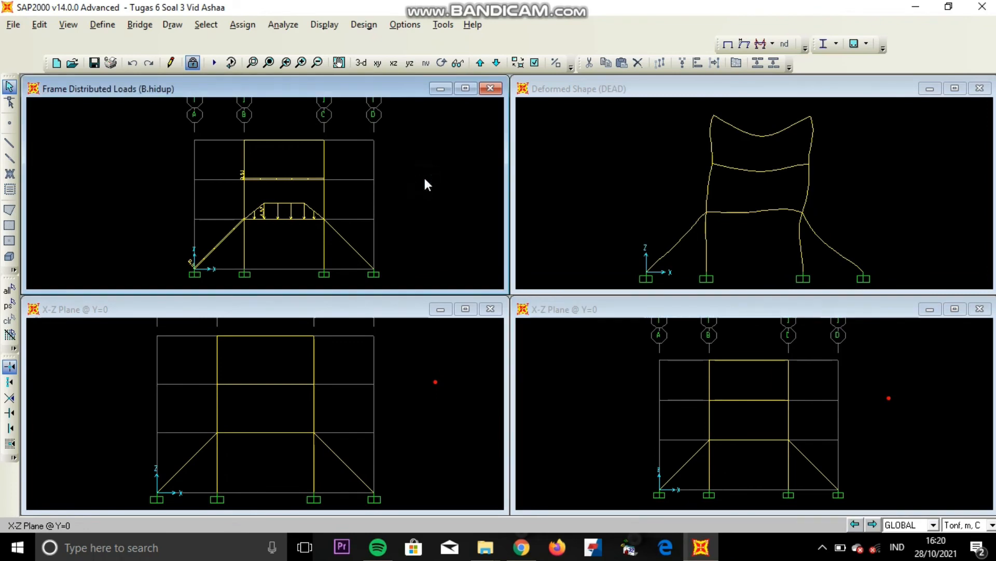
{"action": "scroll", "coordinate": [425, 179], "scroll_direction": "down", "scroll_amount": 1}
{"action": "middle_click_drag", "start_coordinate": [404, 187], "coordinate": [385, 177]}
{"action": "scroll", "coordinate": [423, 192], "scroll_direction": "down", "scroll_amount": 1}
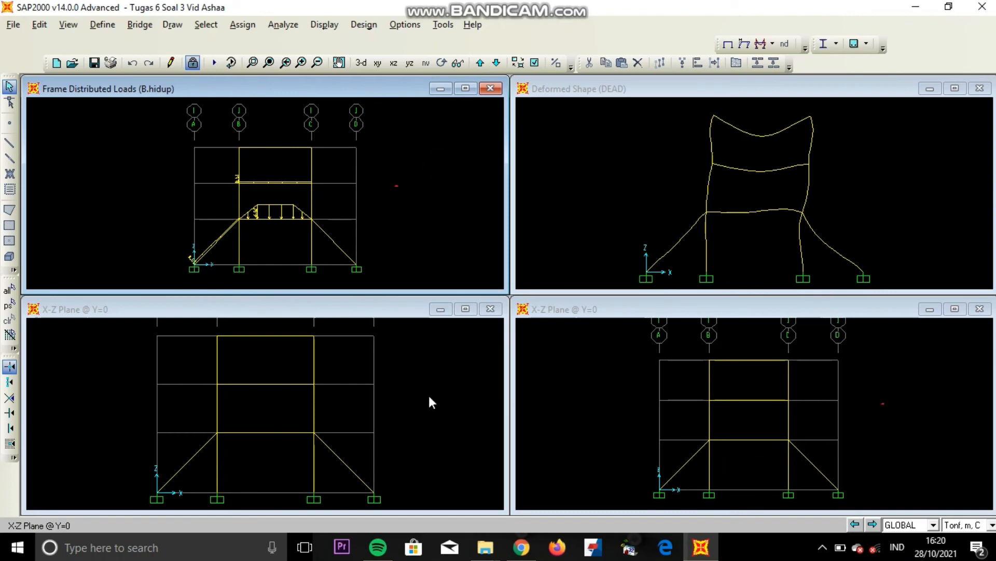
- Show the deformed shape for the B.hidup case in the X-Z view that replaced the 3-D view
{"action": "left_click", "coordinate": [428, 395]}
{"action": "left_click", "coordinate": [736, 62]}
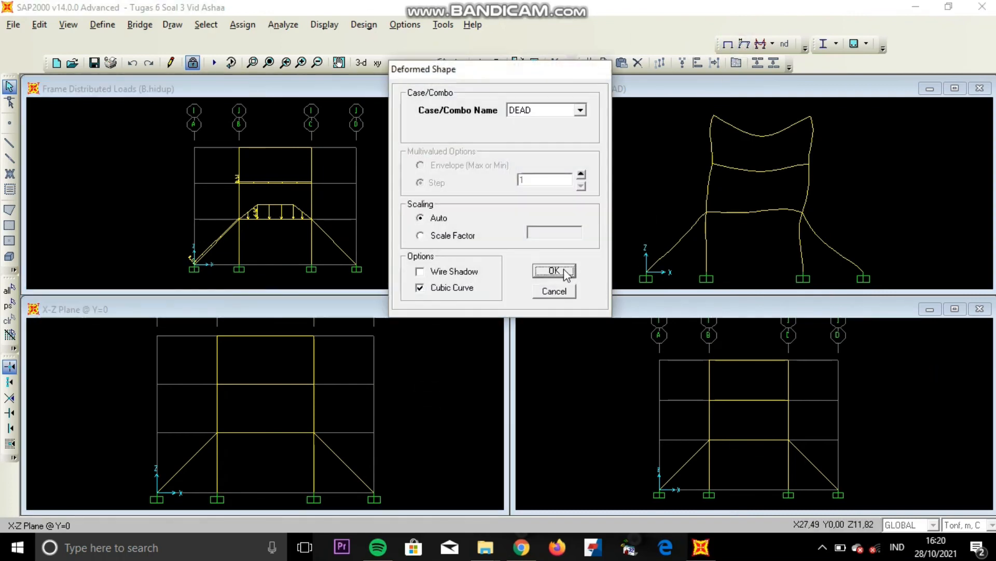
{"action": "left_click", "coordinate": [540, 111]}
{"action": "left_click", "coordinate": [540, 143]}
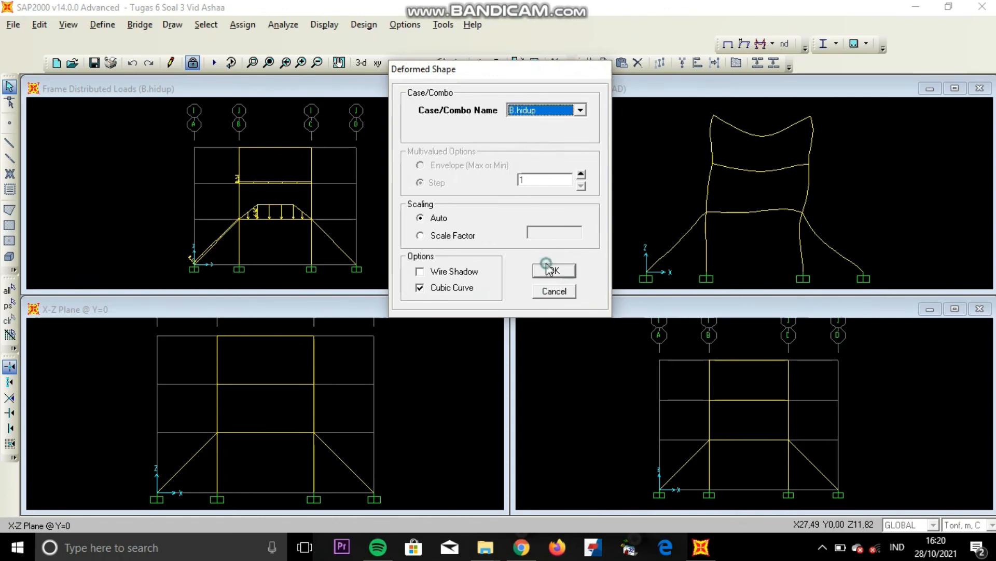
{"action": "left_click", "coordinate": [553, 270]}
- Show the deformed shape for the DEAD case in the remaining undeformed X-Z view
{"action": "left_click", "coordinate": [550, 337]}
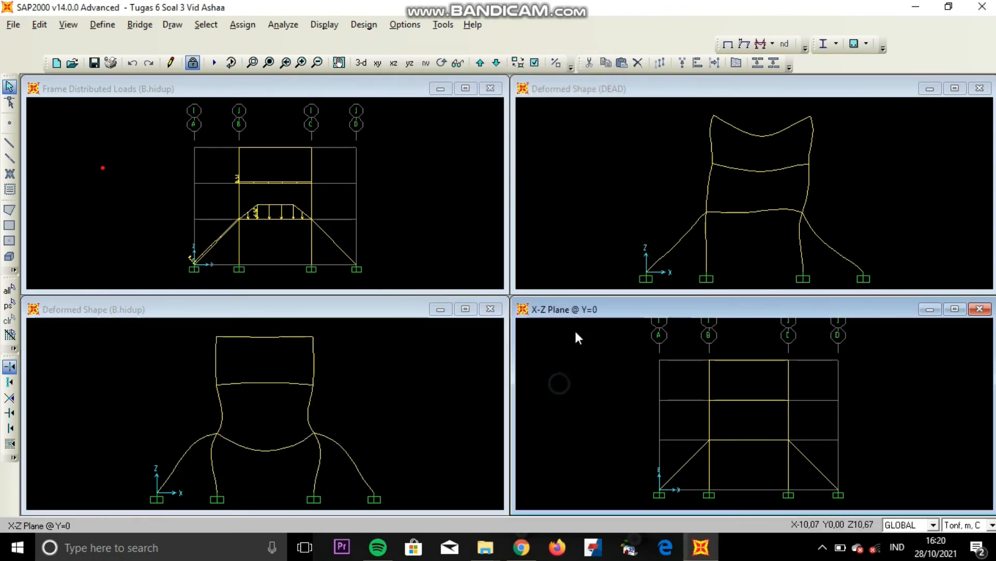
{"action": "left_click", "coordinate": [736, 62]}
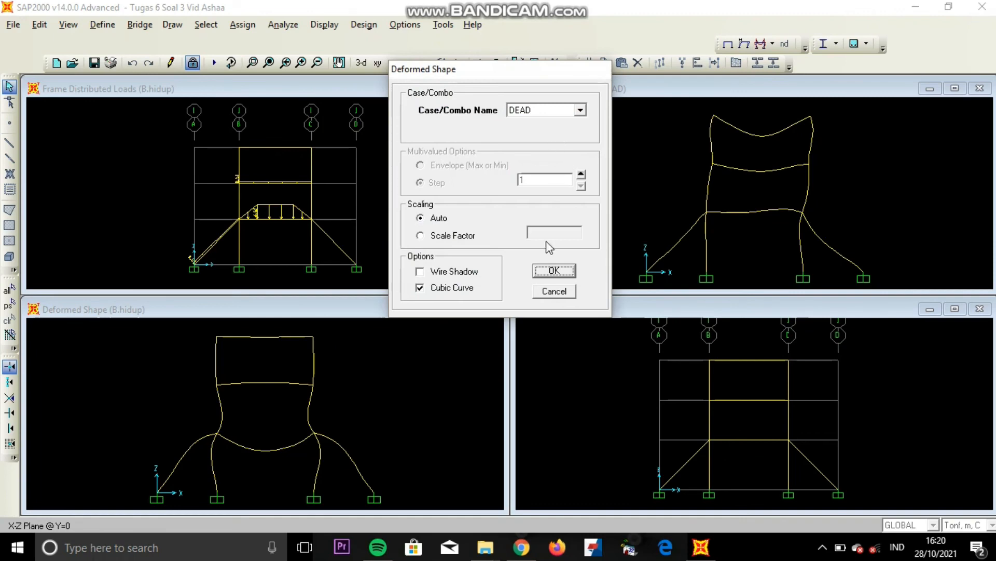
{"action": "left_click", "coordinate": [552, 270]}
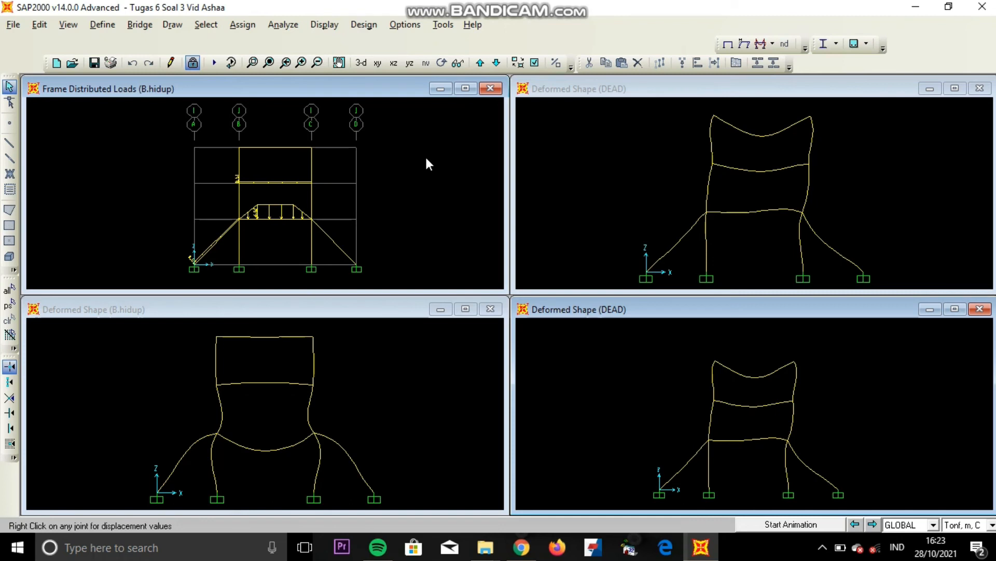
- Replace the frame distributed loads view with the joint reactions for the B.hidup case, shown as arrows
{"action": "left_click", "coordinate": [415, 133]}
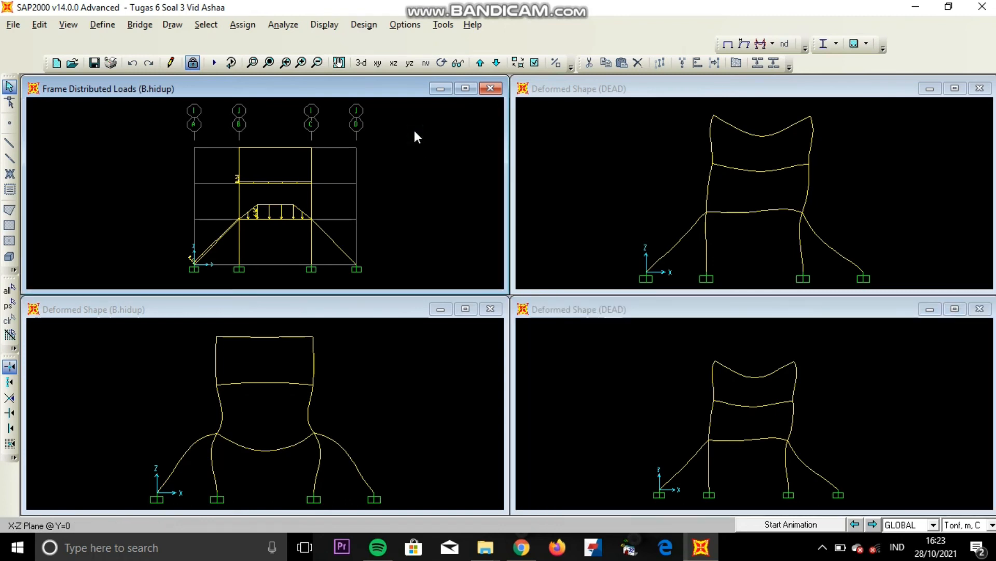
{"action": "left_click", "coordinate": [312, 25]}
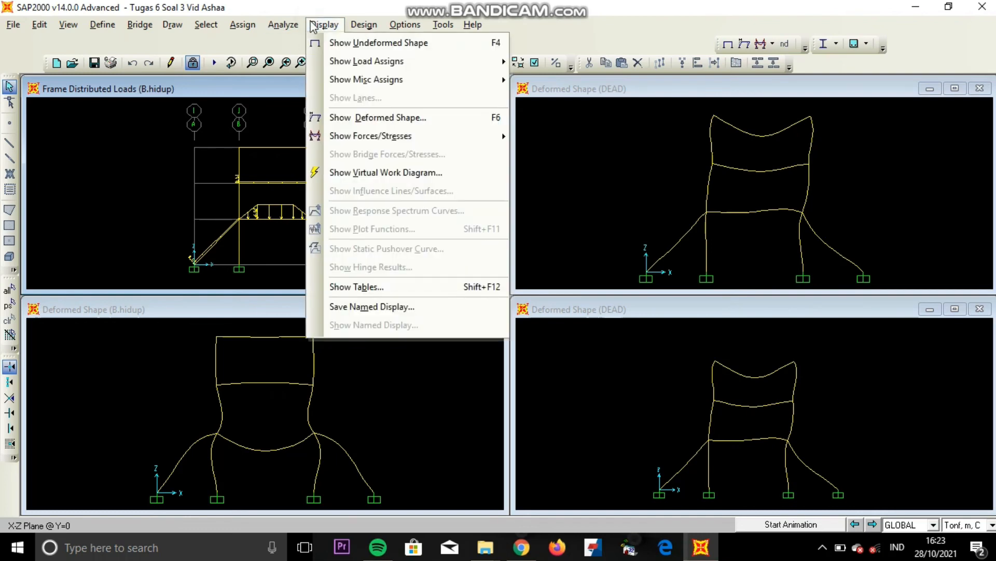
{"action": "mouse_move", "coordinate": [343, 135]}
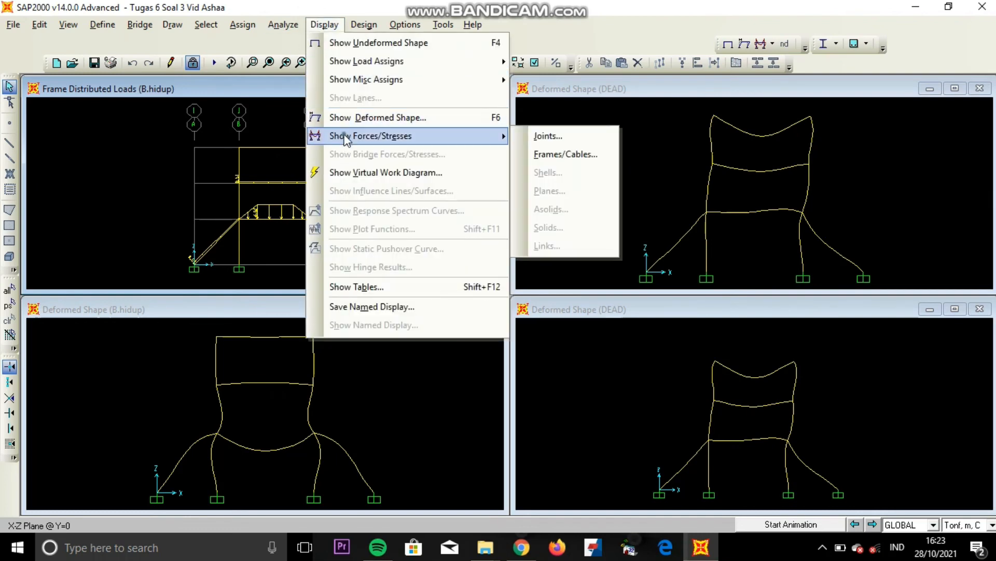
{"action": "left_click", "coordinate": [536, 138]}
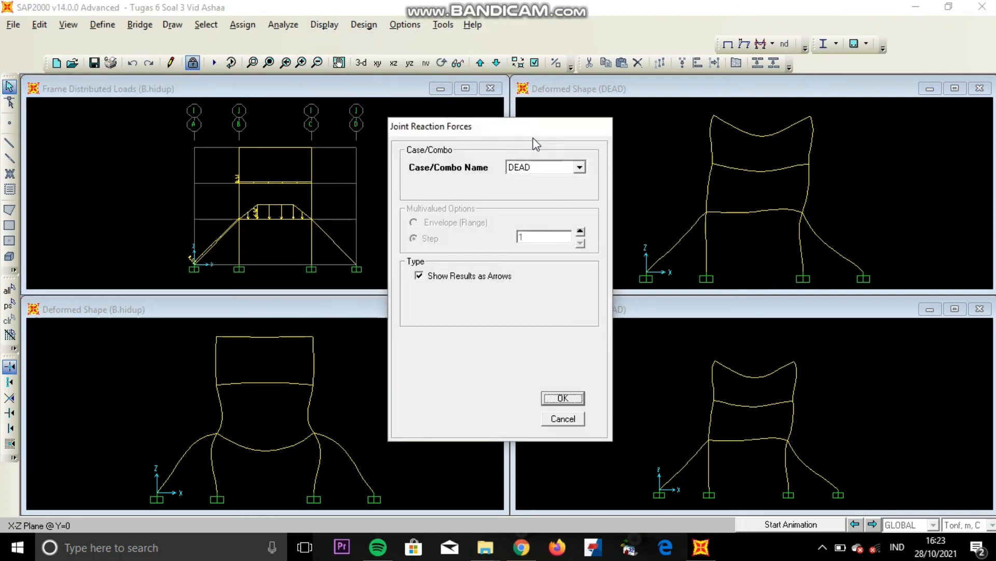
{"action": "left_click", "coordinate": [543, 166]}
{"action": "left_click", "coordinate": [559, 200]}
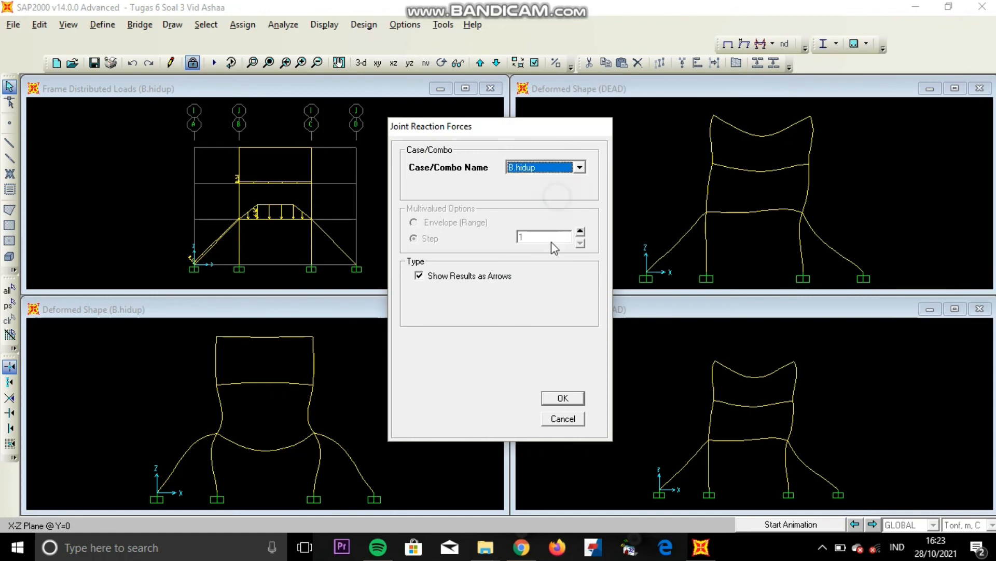
{"action": "left_click", "coordinate": [560, 400]}
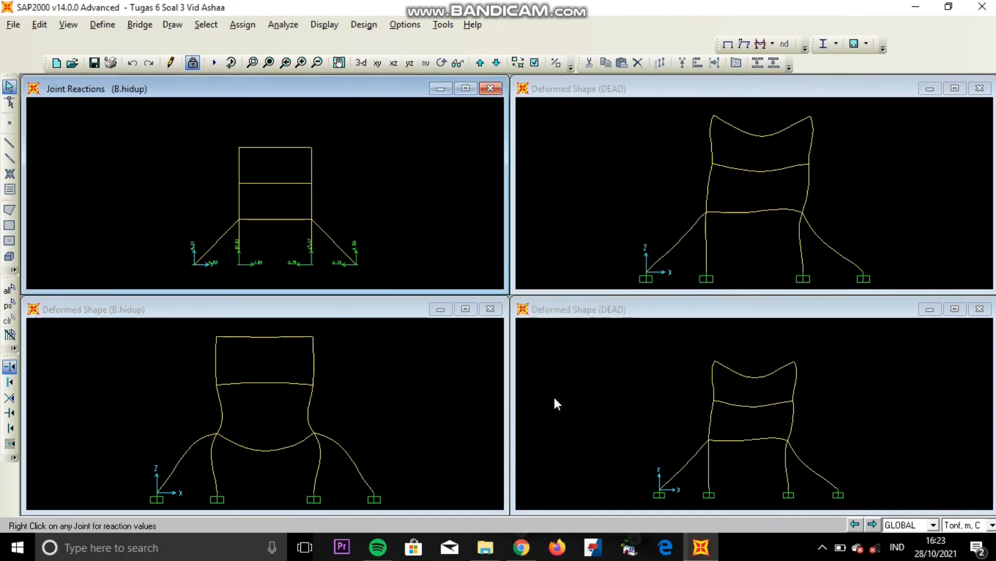
{"action": "scroll", "coordinate": [323, 151], "scroll_direction": "up", "scroll_amount": 3}
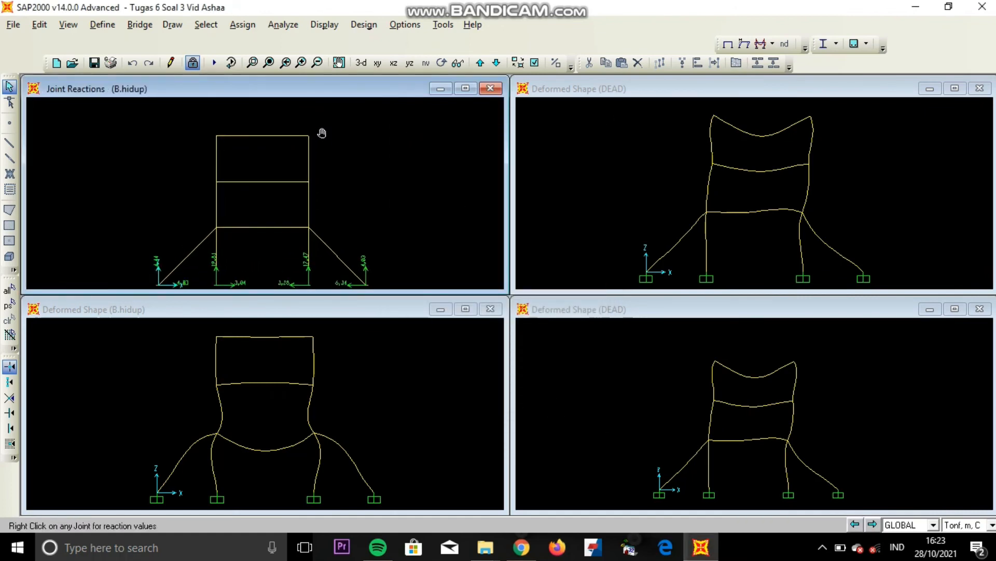
- Replace the DEAD deformed shape beside the B.hidup joint reactions with the joint reactions for the DEAD case, shown as arrows
{"action": "left_click", "coordinate": [616, 162]}
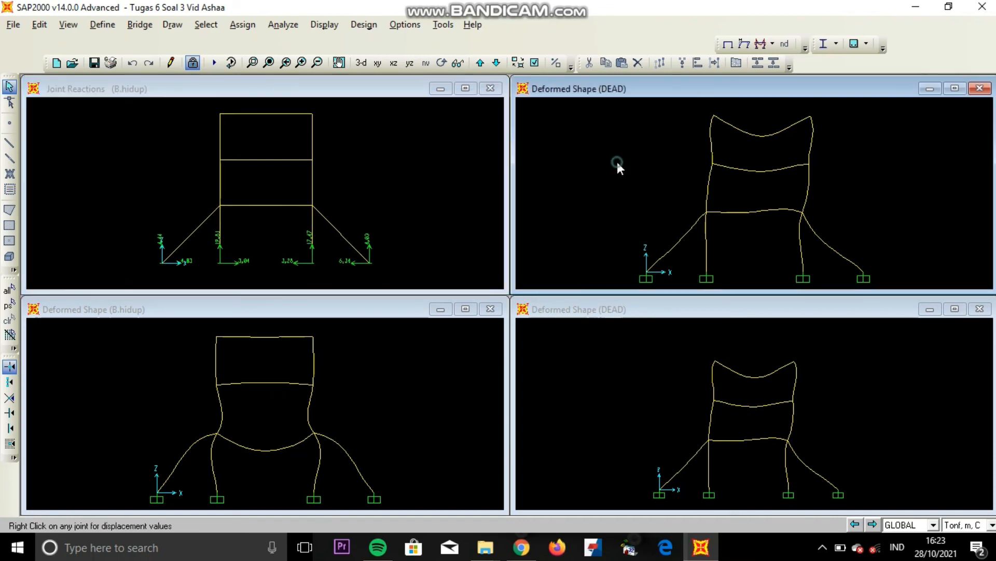
{"action": "left_click", "coordinate": [324, 25]}
{"action": "mouse_move", "coordinate": [410, 136]}
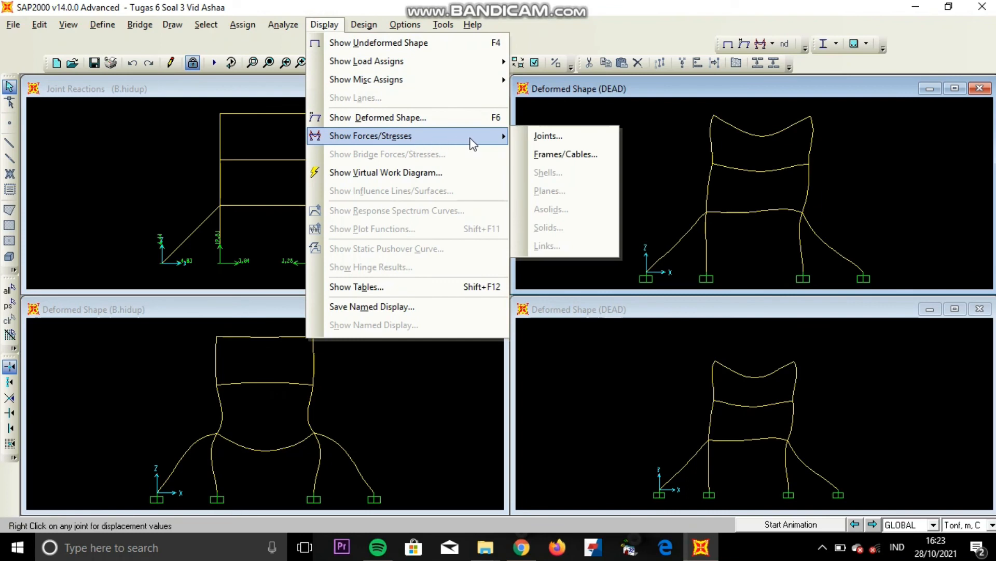
{"action": "left_click", "coordinate": [550, 137]}
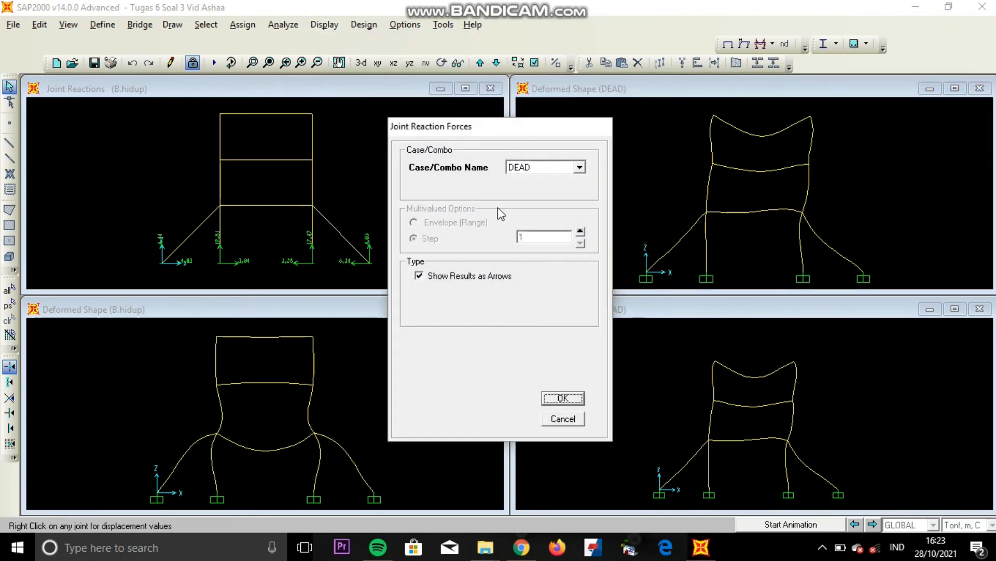
{"action": "left_click", "coordinate": [562, 399]}
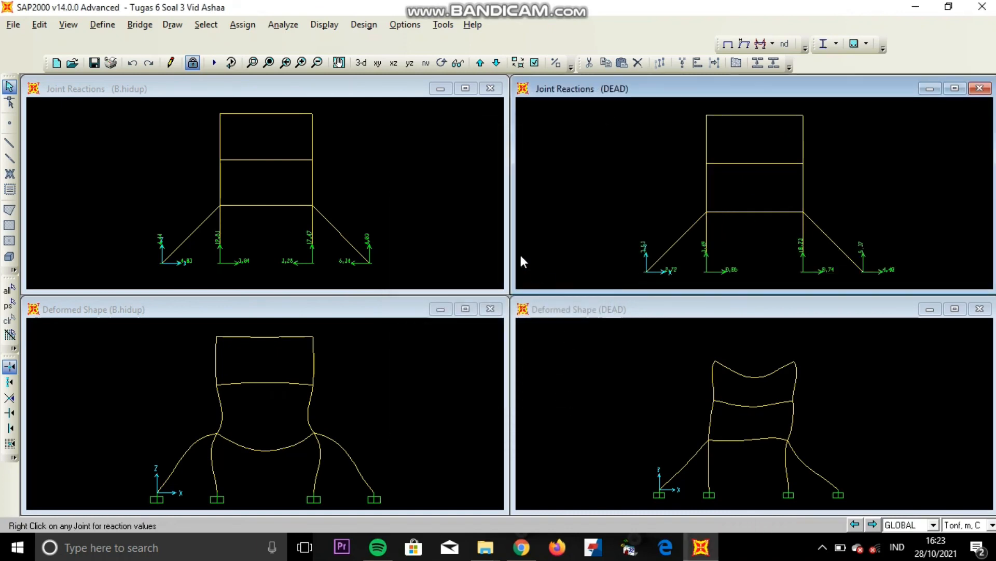
- Replace the B.hidup joint reactions with the frame Moment 3-3 diagram for the B.hidup case, showing values on the diagram
{"action": "left_click", "coordinate": [409, 194]}
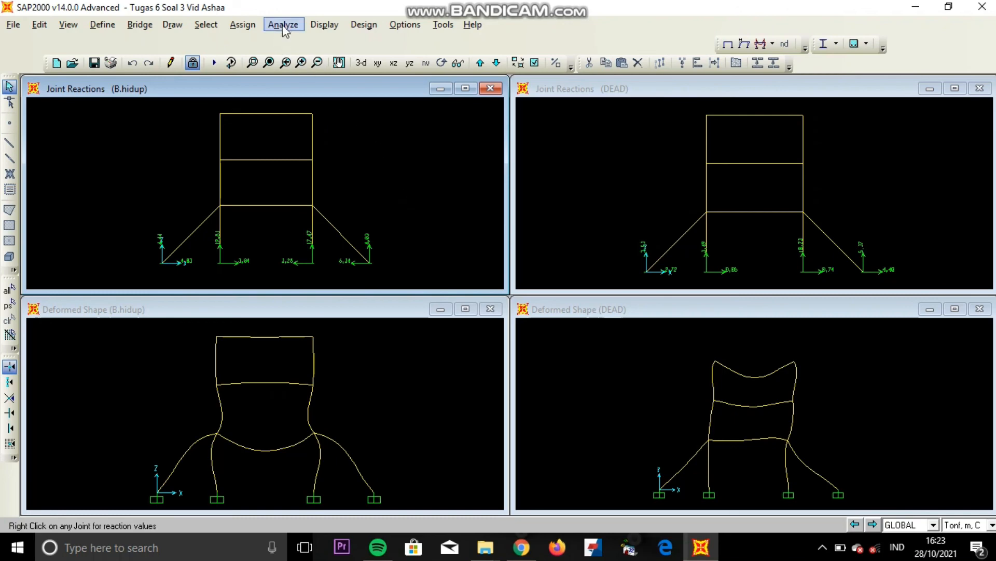
{"action": "left_click", "coordinate": [325, 25]}
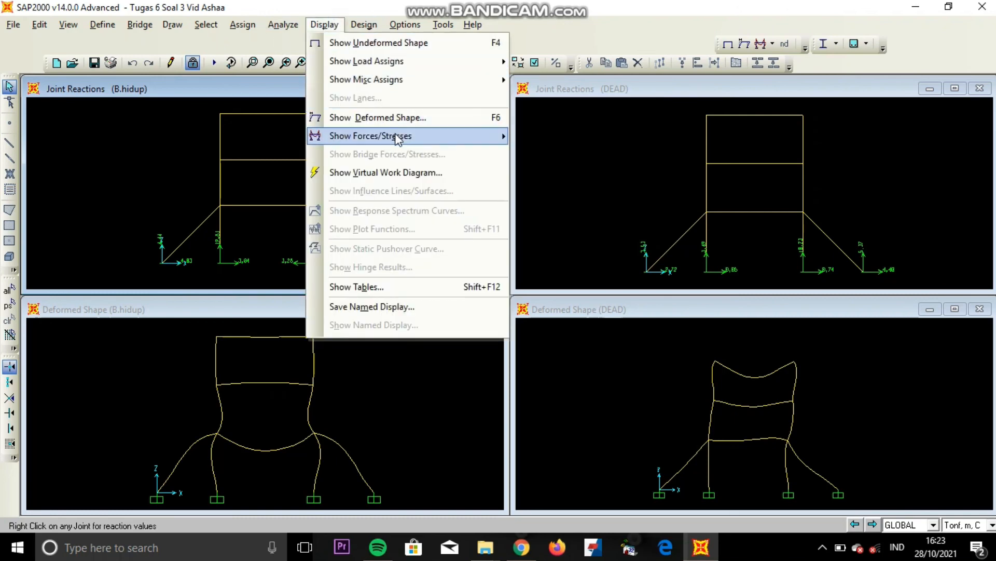
{"action": "mouse_move", "coordinate": [398, 140]}
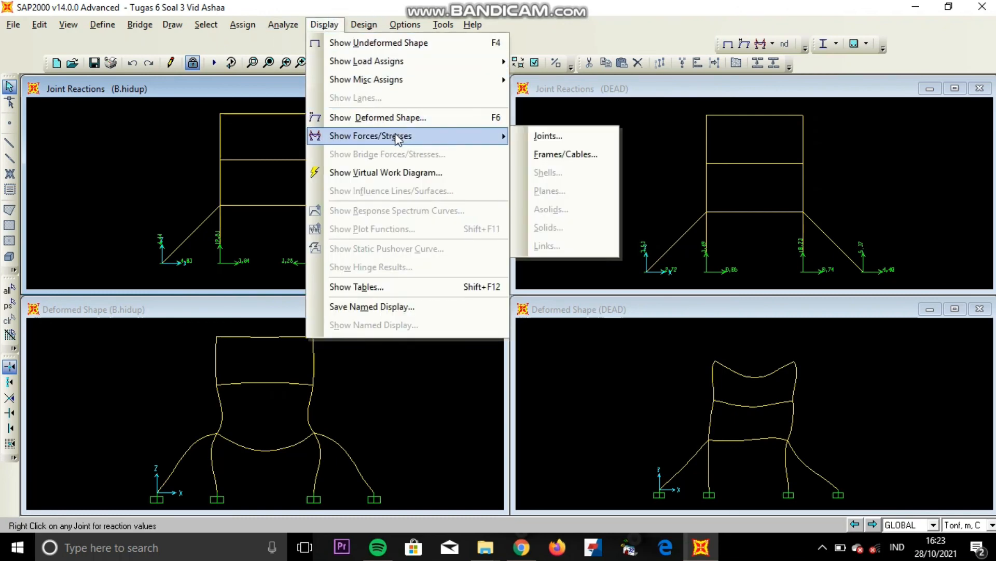
{"action": "left_click", "coordinate": [554, 154]}
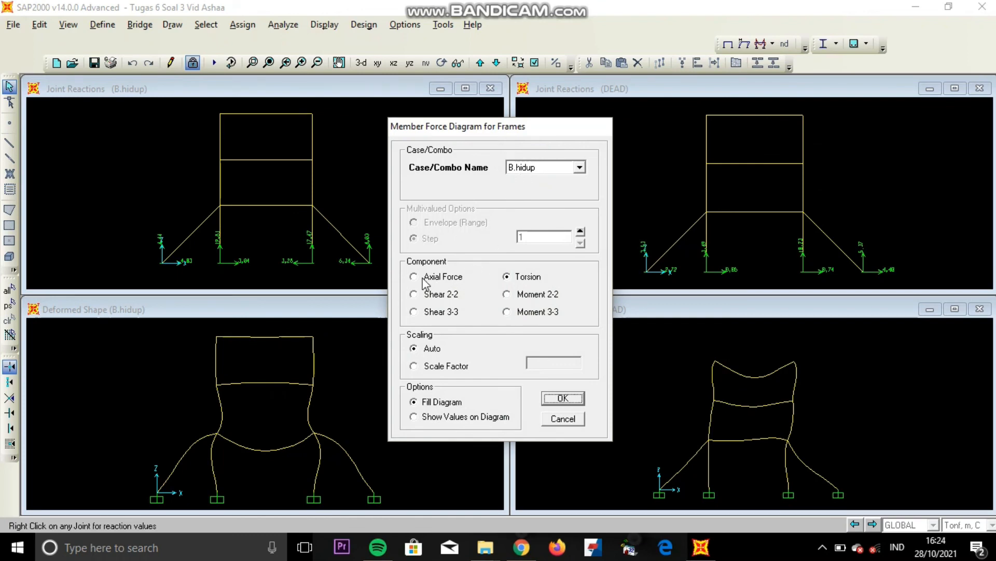
{"action": "left_click", "coordinate": [508, 311]}
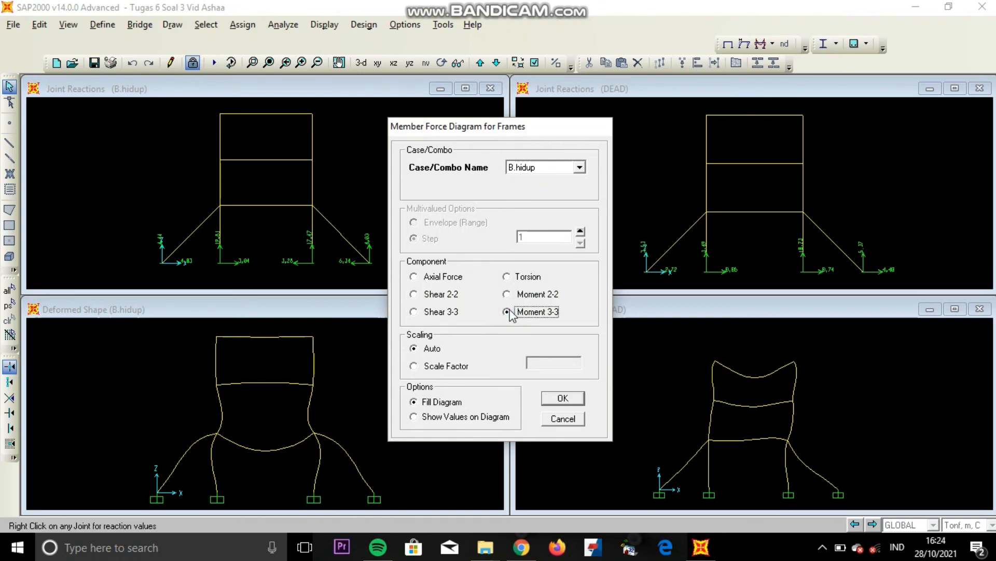
{"action": "left_click", "coordinate": [413, 418]}
{"action": "left_click", "coordinate": [563, 398]}
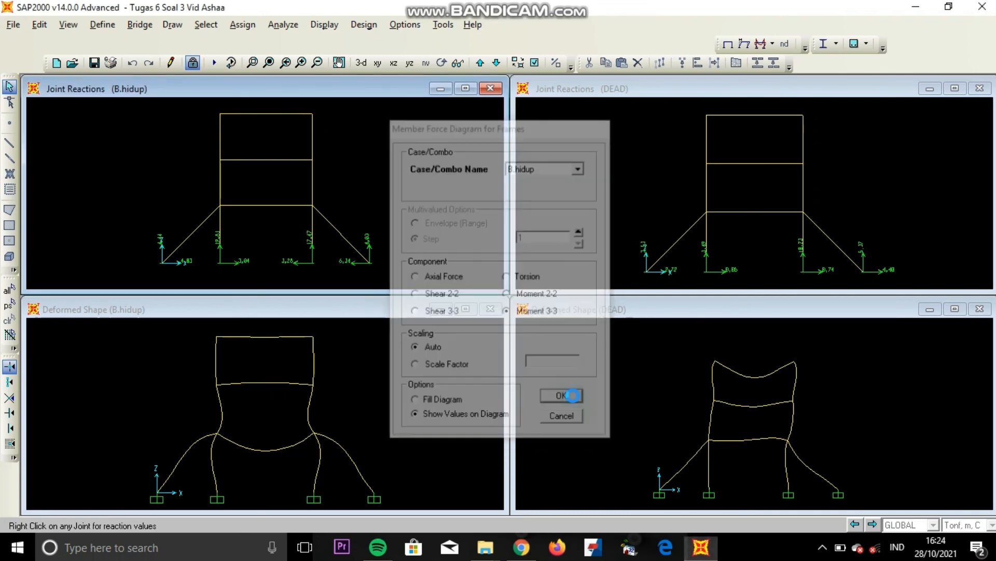
{"action": "scroll", "coordinate": [295, 176], "scroll_direction": "up", "scroll_amount": 3}
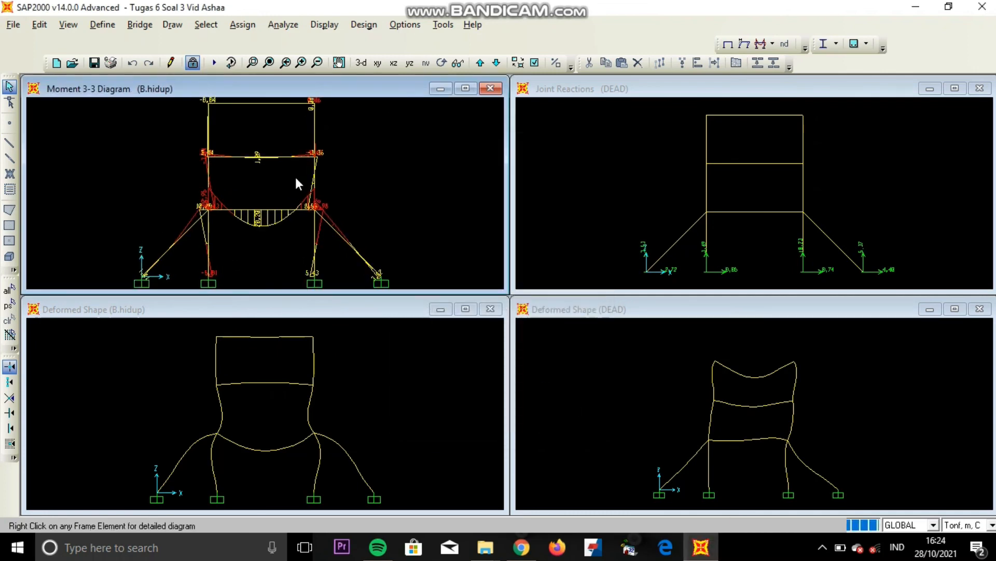
{"action": "scroll", "coordinate": [297, 179], "scroll_direction": "down", "scroll_amount": 1}
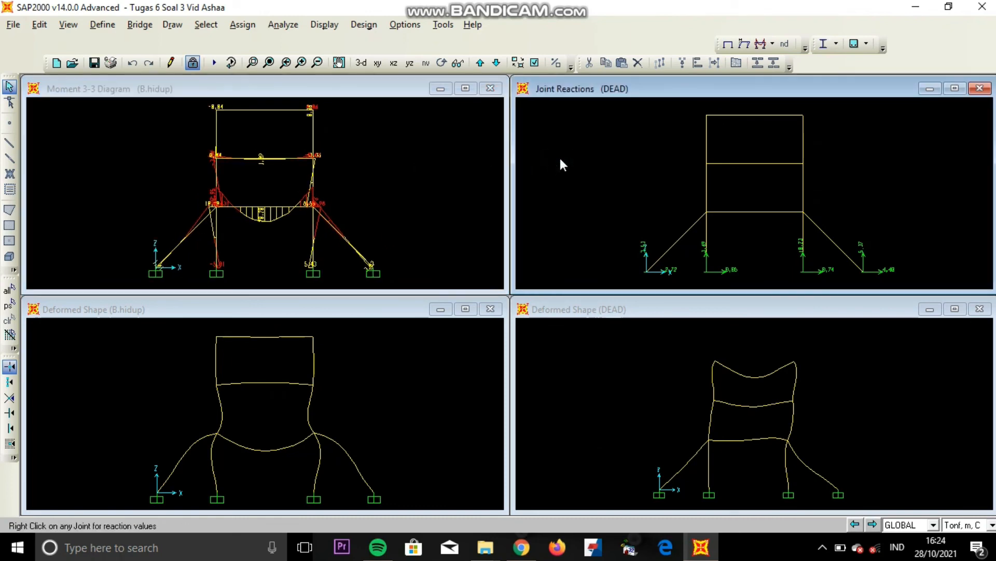
- Replace the DEAD joint reactions with the frame Moment 3-3 diagram for the DEAD case, showing values on the diagram
{"action": "left_click", "coordinate": [327, 25]}
{"action": "mouse_move", "coordinate": [346, 136]}
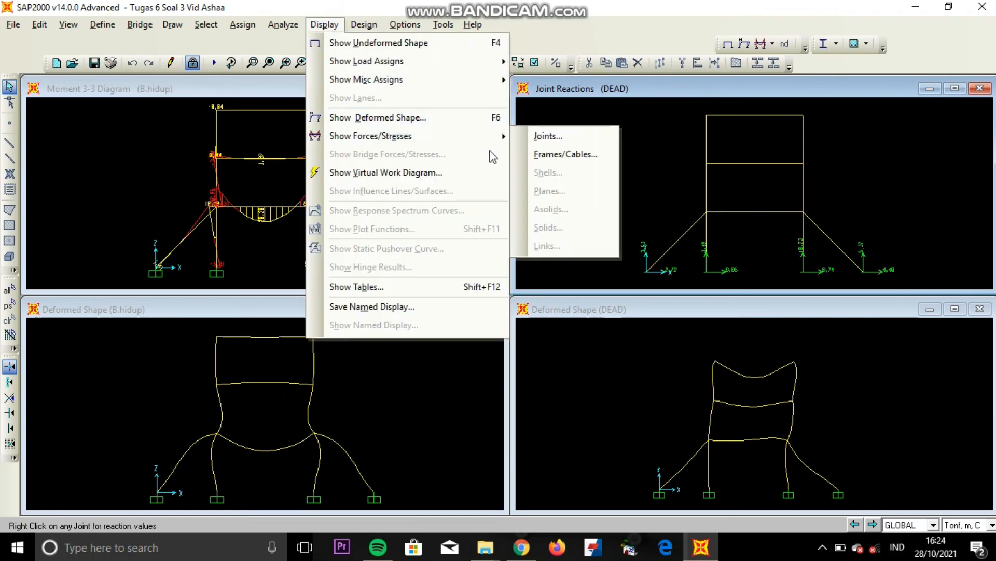
{"action": "left_click", "coordinate": [556, 150]}
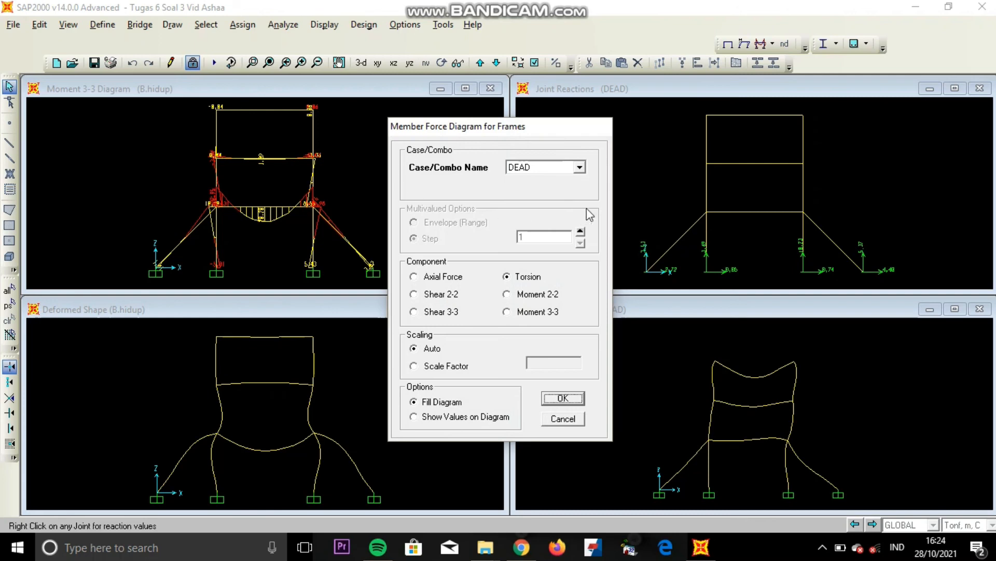
{"action": "left_click", "coordinate": [511, 313]}
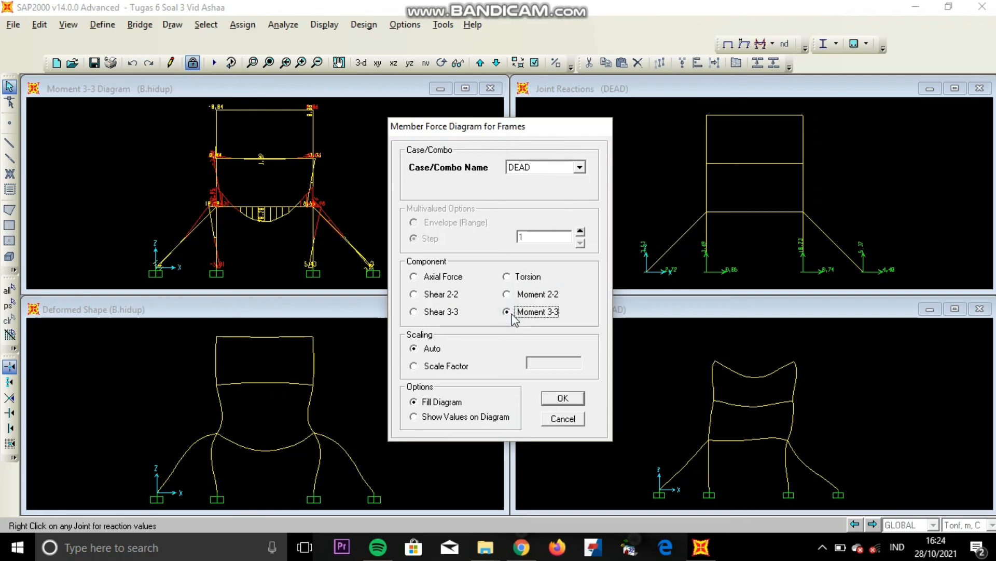
{"action": "left_click", "coordinate": [413, 417]}
{"action": "left_click", "coordinate": [563, 397]}
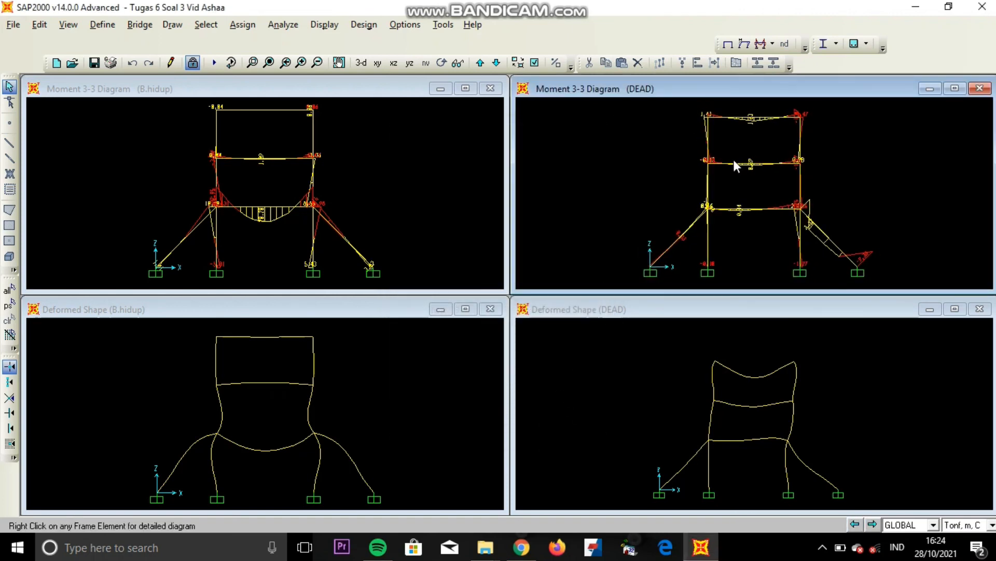
- Switch the B.hidup moment diagram view to the frame Shear 2-2 diagram for the same case, with values shown
{"action": "left_click", "coordinate": [408, 199]}
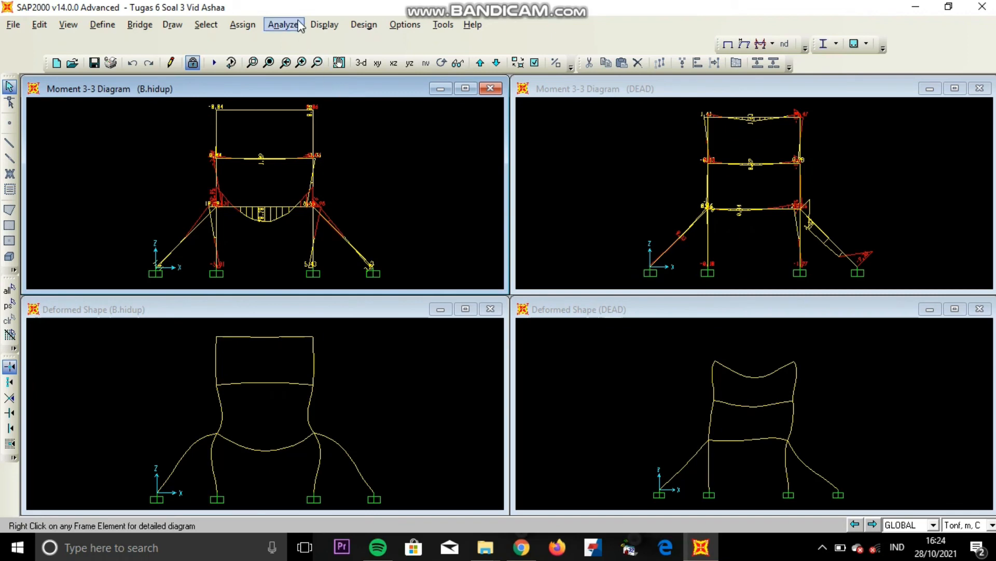
{"action": "left_click", "coordinate": [325, 24]}
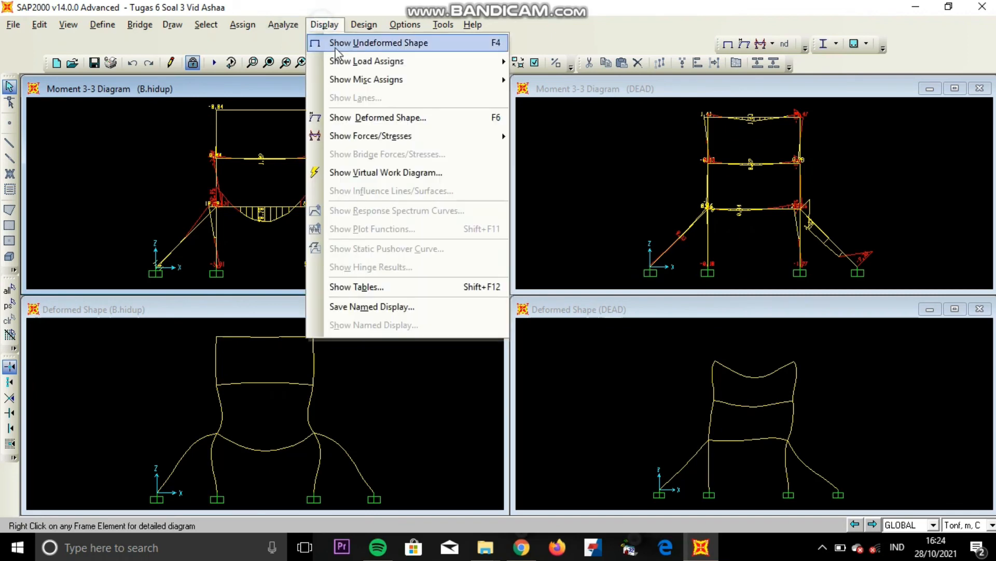
{"action": "mouse_move", "coordinate": [456, 142]}
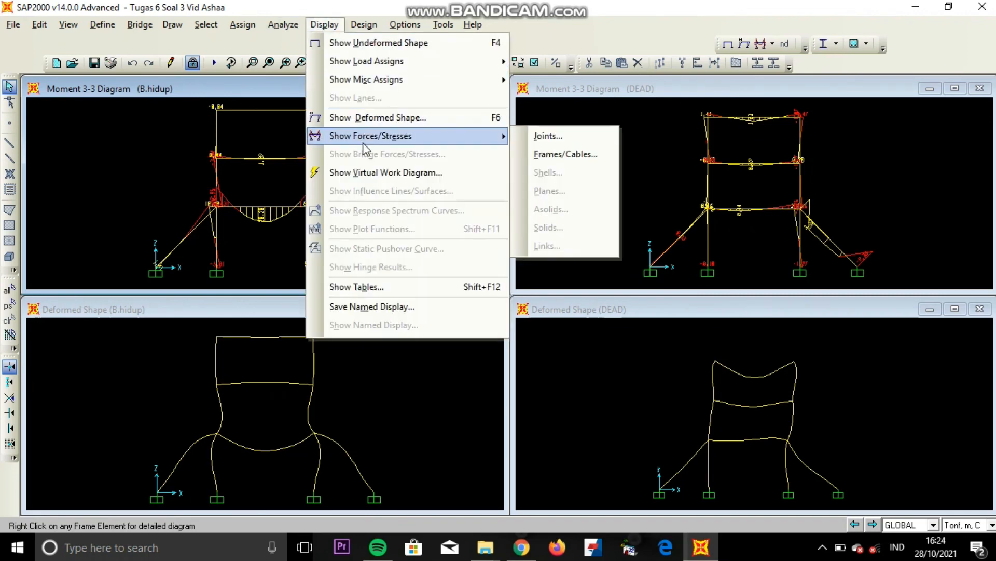
{"action": "left_click", "coordinate": [561, 154]}
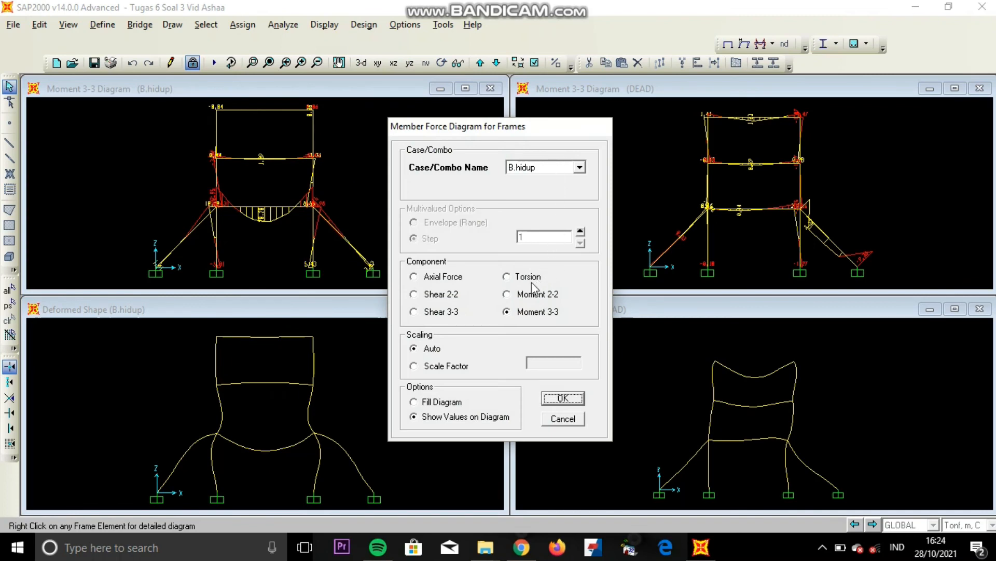
{"action": "left_click", "coordinate": [414, 294]}
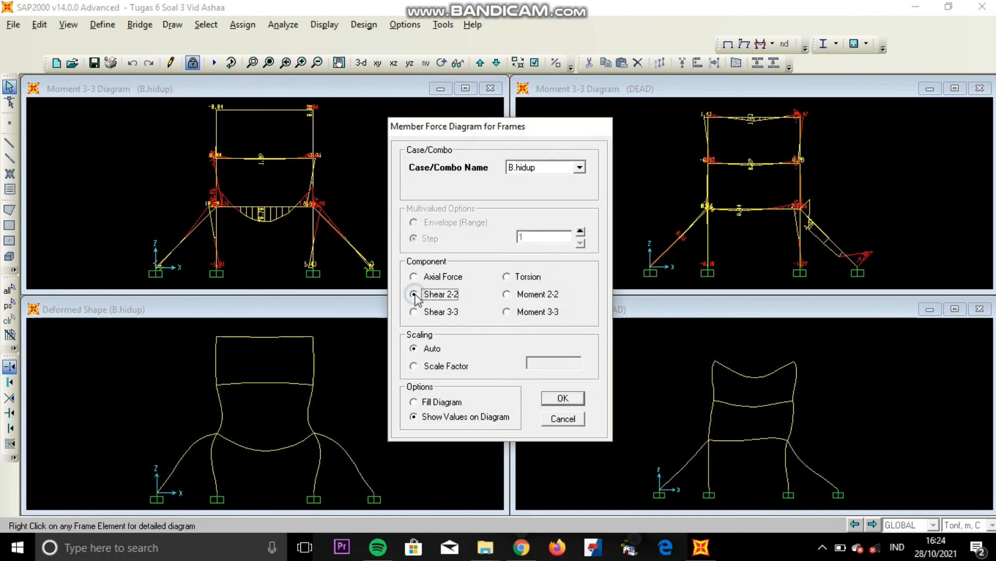
{"action": "left_click", "coordinate": [576, 402]}
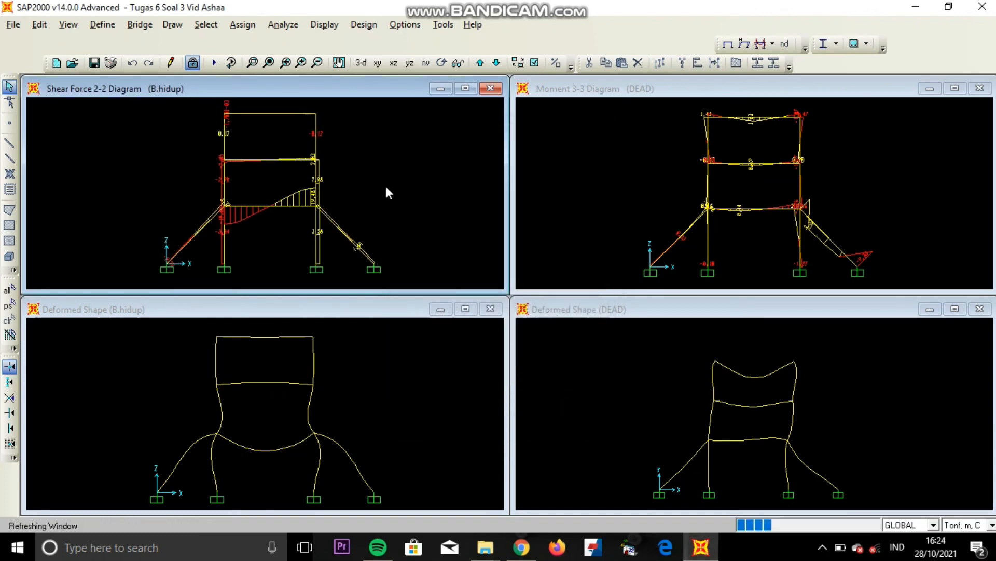
- Switch the DEAD moment diagram view to the frame Shear 2-2 diagram for the same case, with values shown
{"action": "left_click", "coordinate": [556, 188]}
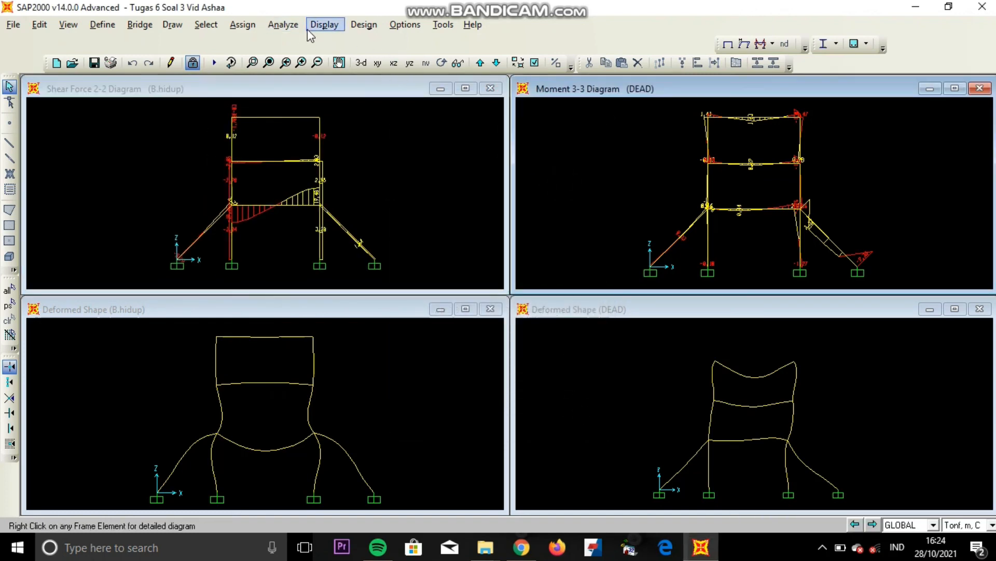
{"action": "left_click", "coordinate": [321, 25]}
{"action": "mouse_move", "coordinate": [382, 136]}
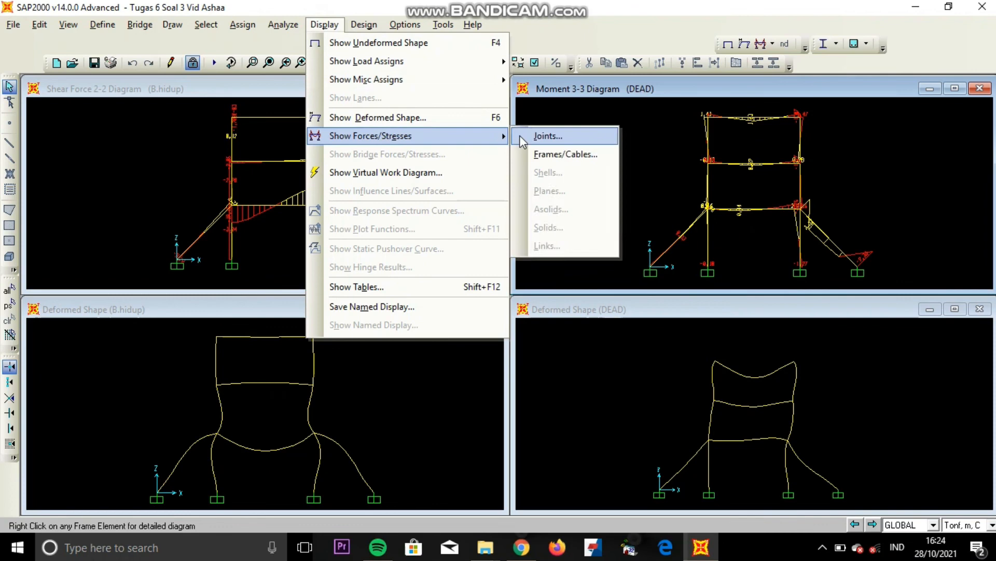
{"action": "left_click", "coordinate": [559, 153]}
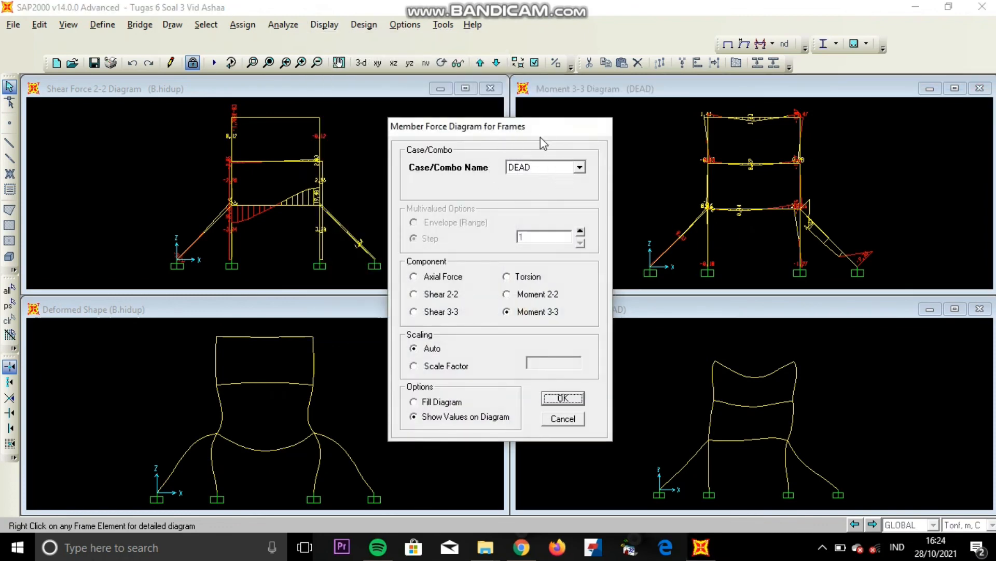
{"action": "left_click", "coordinate": [444, 294]}
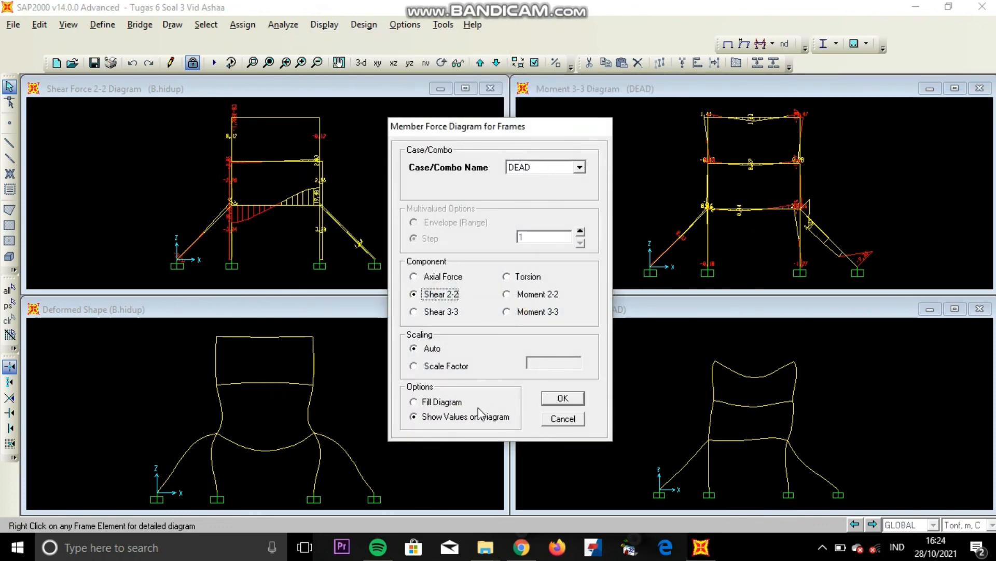
{"action": "left_click", "coordinate": [563, 398]}
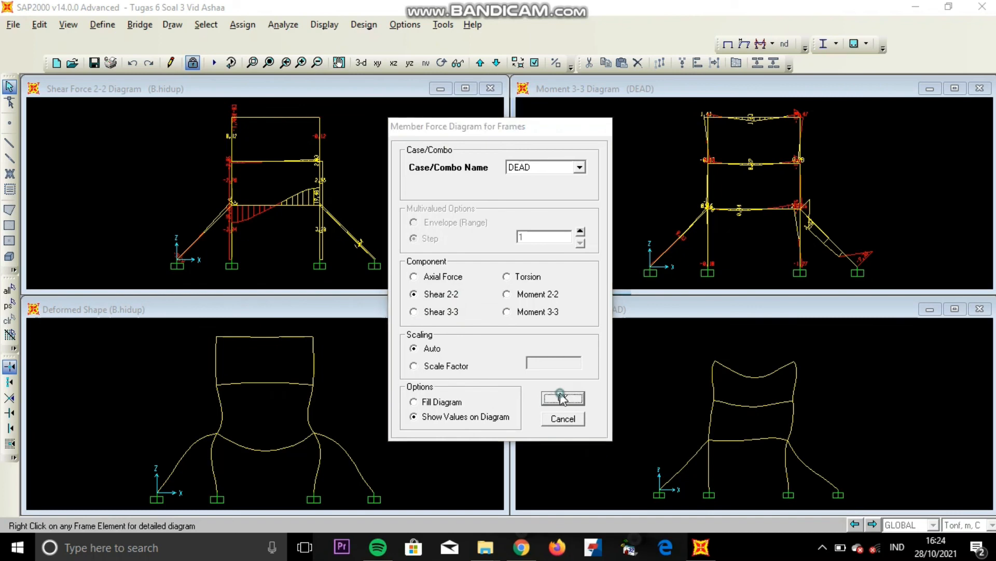